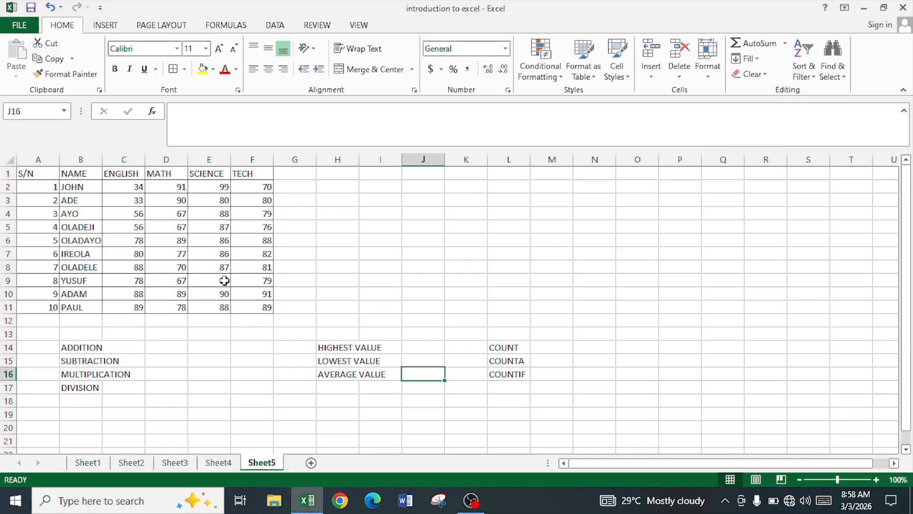
Step: Widen column B to fit its longest entry
click(38, 174)
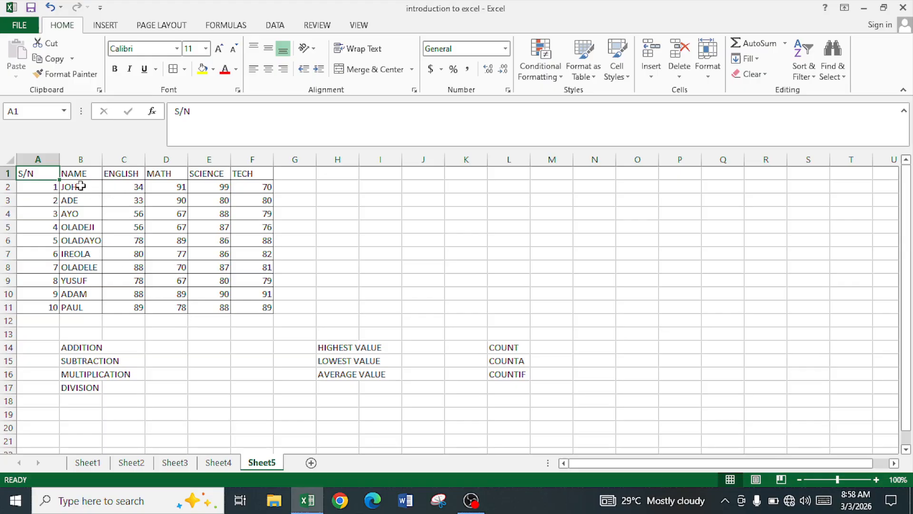
double_click(102, 159)
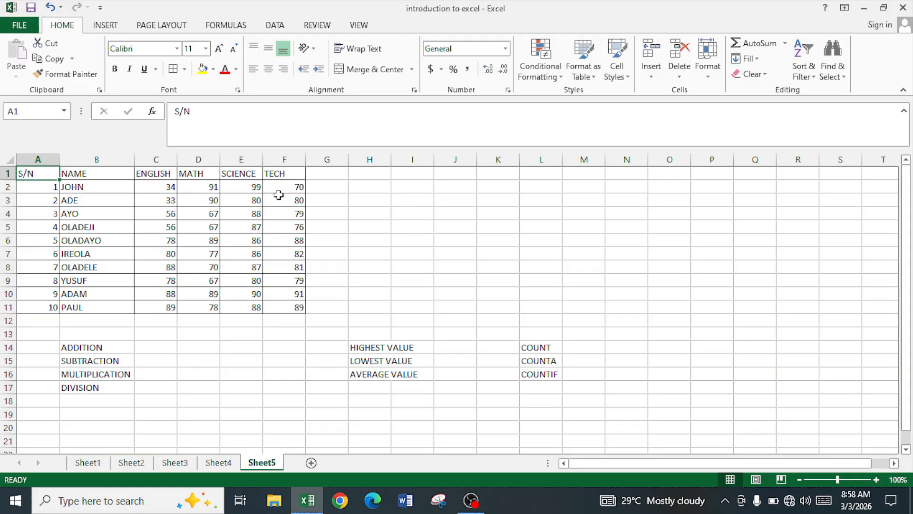
click(86, 320)
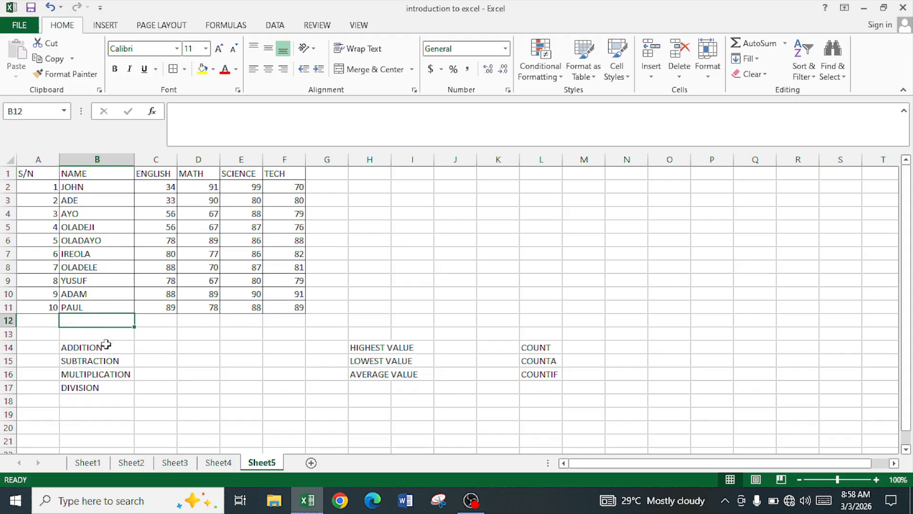
click(150, 348)
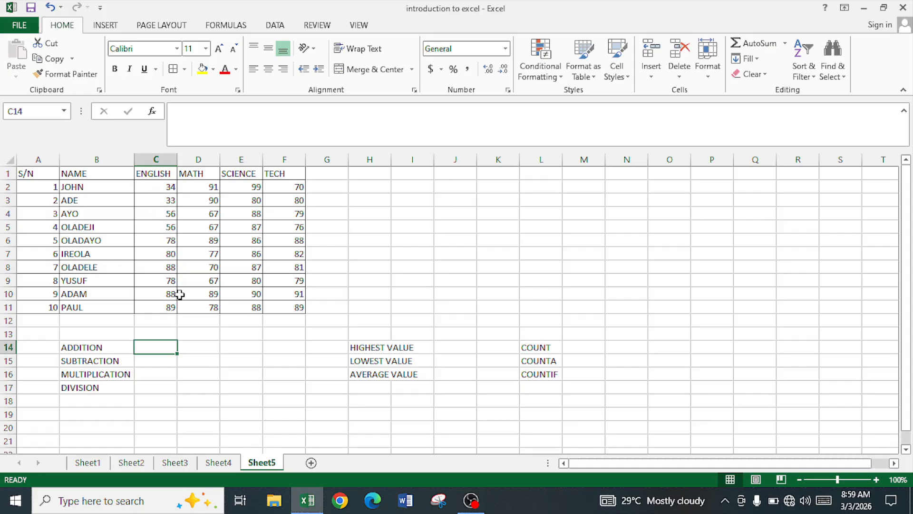
Step: Enter the value 2 in both cells J4 and K4
click(454, 215)
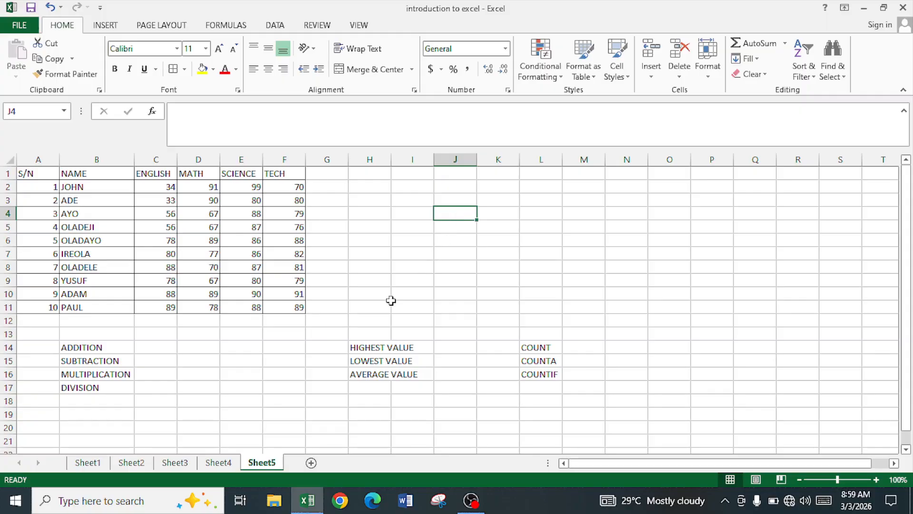
text(=)
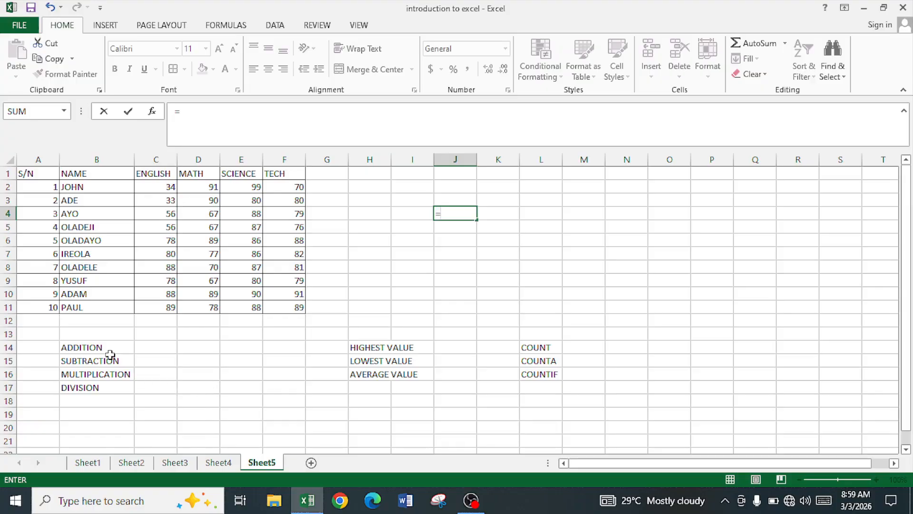
key(BackSpace)
text(2)
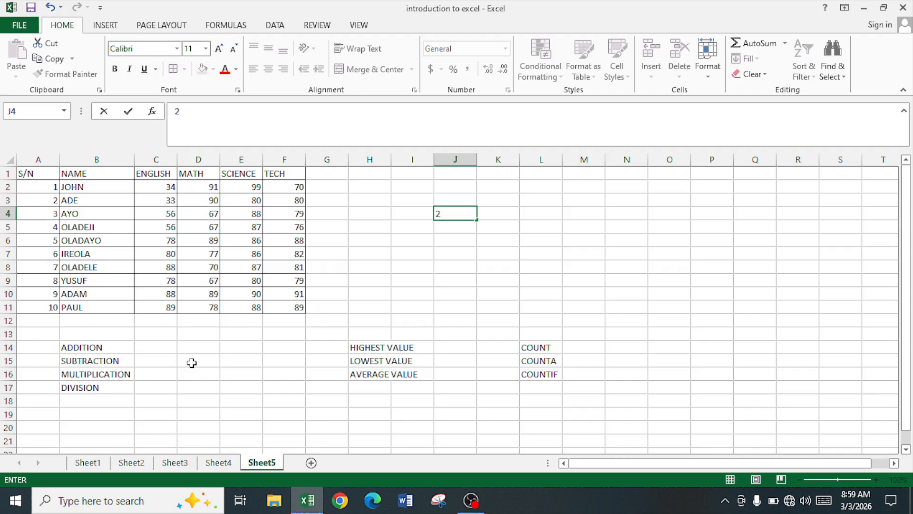
key(Tab)
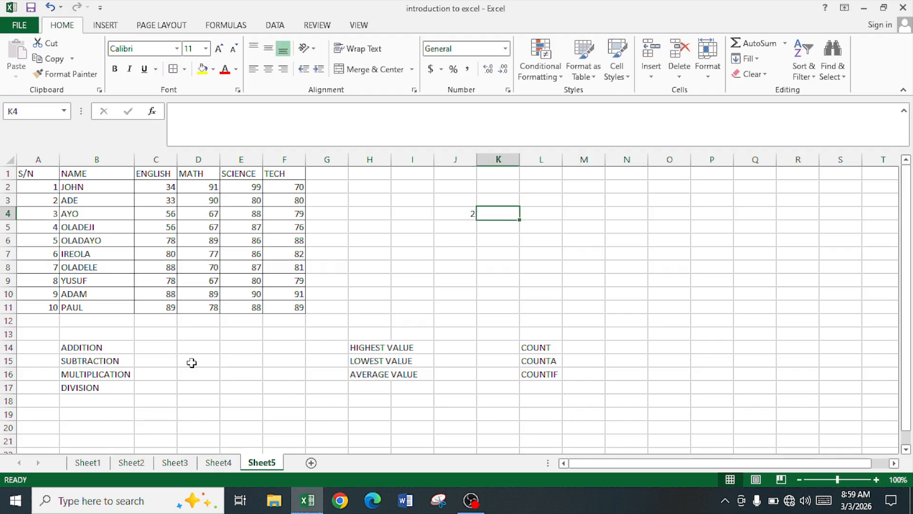
text(2)
key(Left)
key(Right)
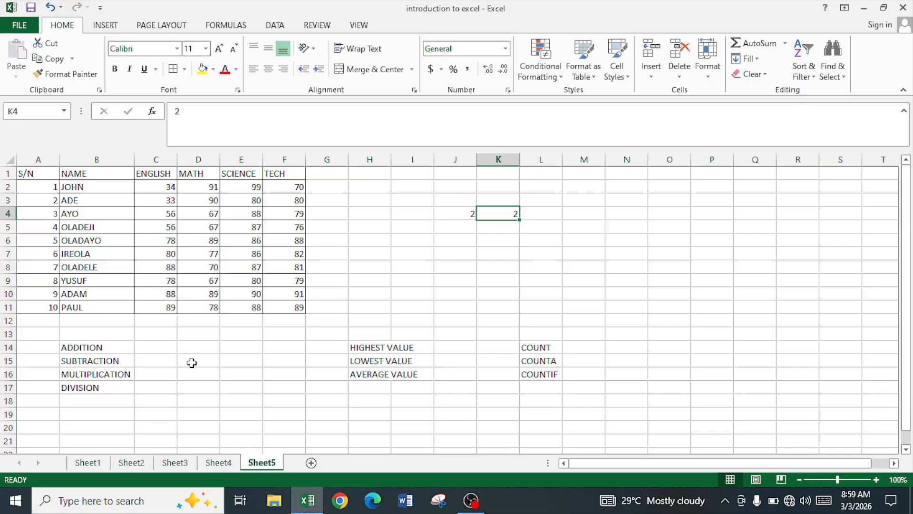
key(Right)
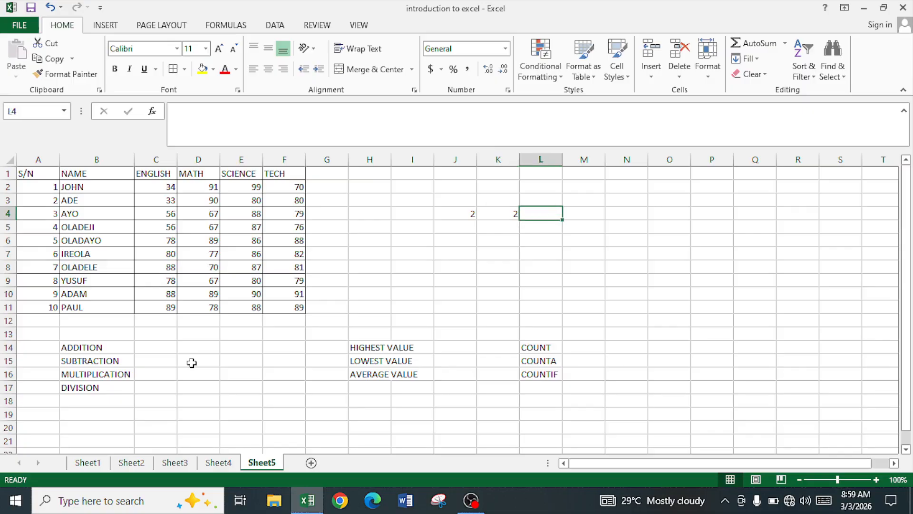
click(466, 215)
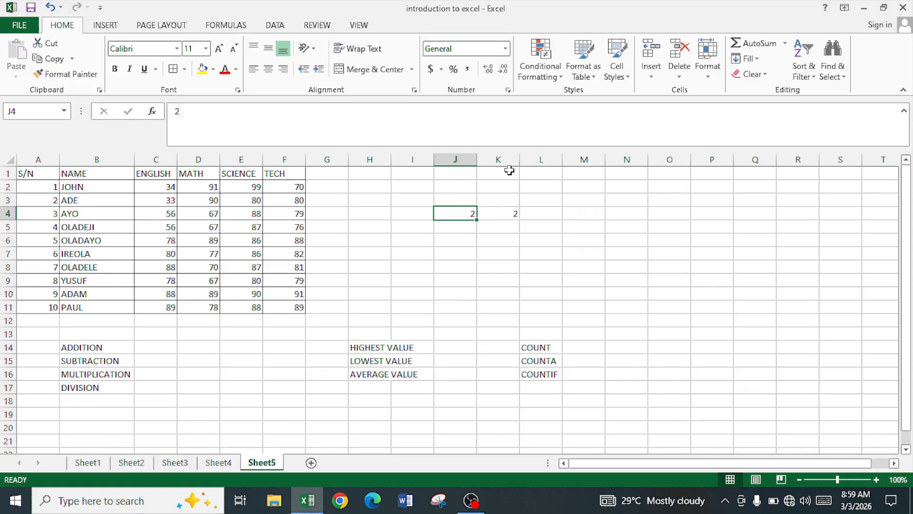
click(512, 213)
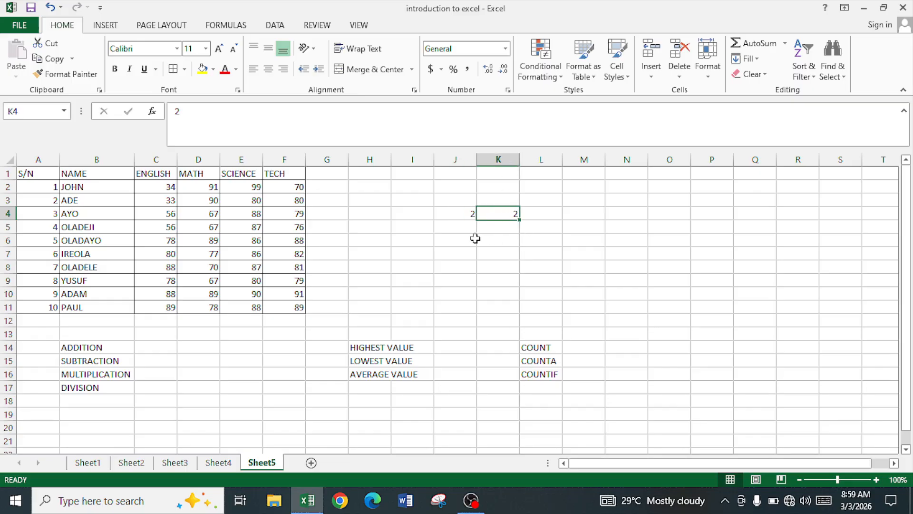
click(535, 212)
click(439, 259)
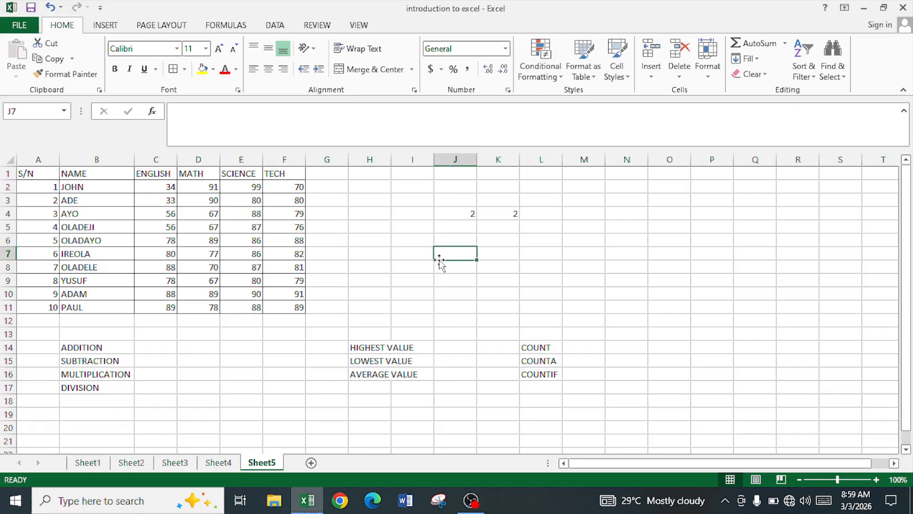
click(766, 280)
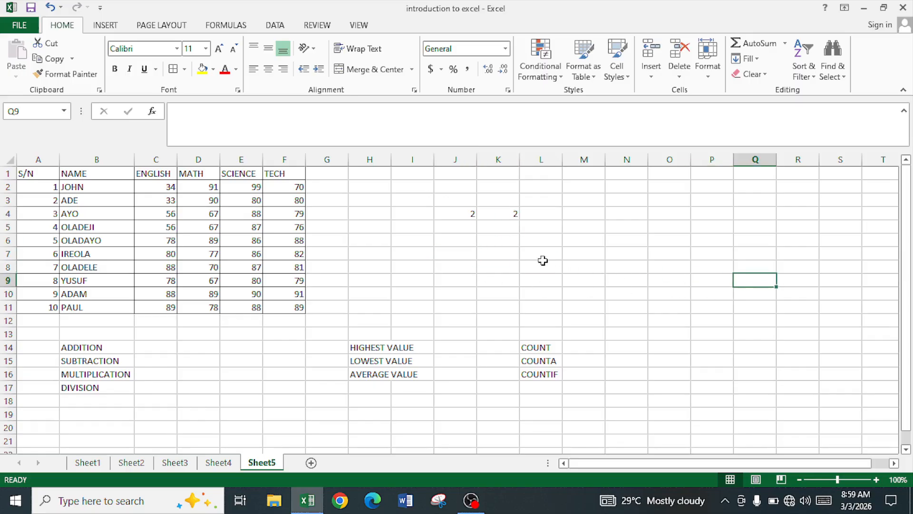
Step: Add the values of J4 and K4 in cell O4 with the formula =SUM(J4+K4)
click(670, 215)
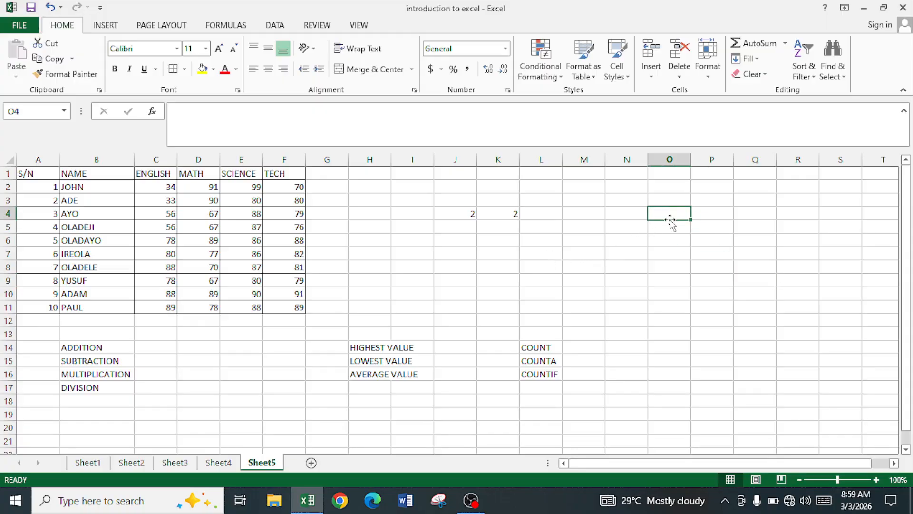
text(=)
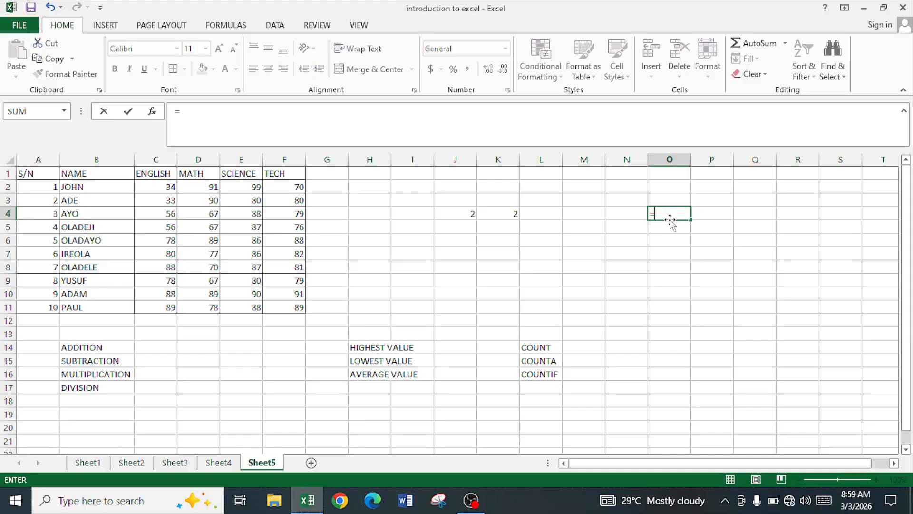
text(SUM)
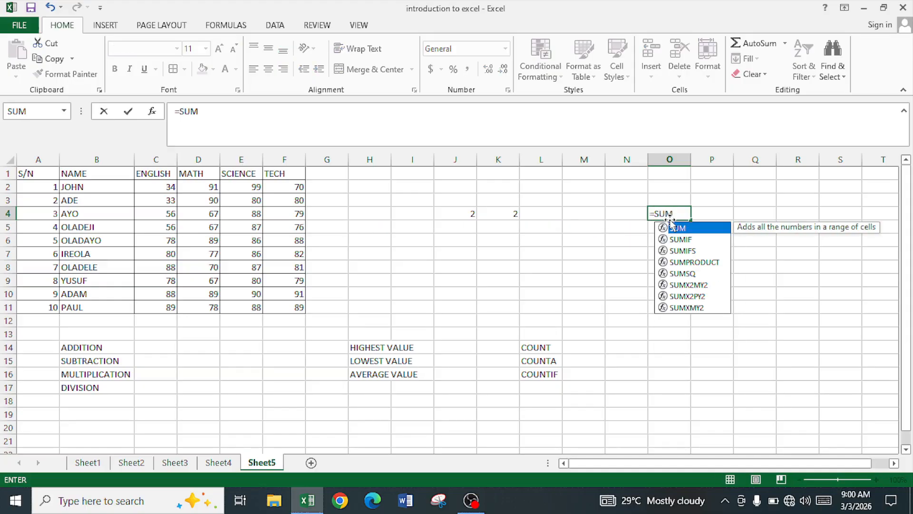
text(()
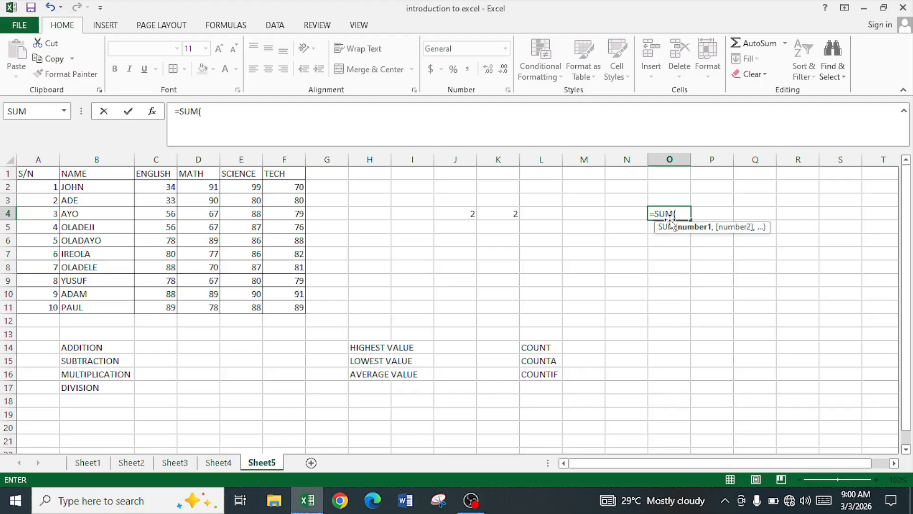
text(J4)
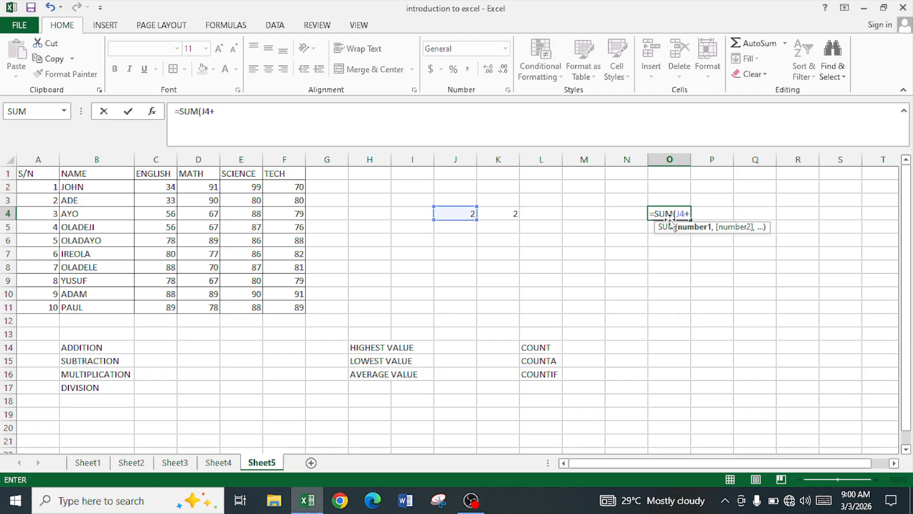
text(+K4)
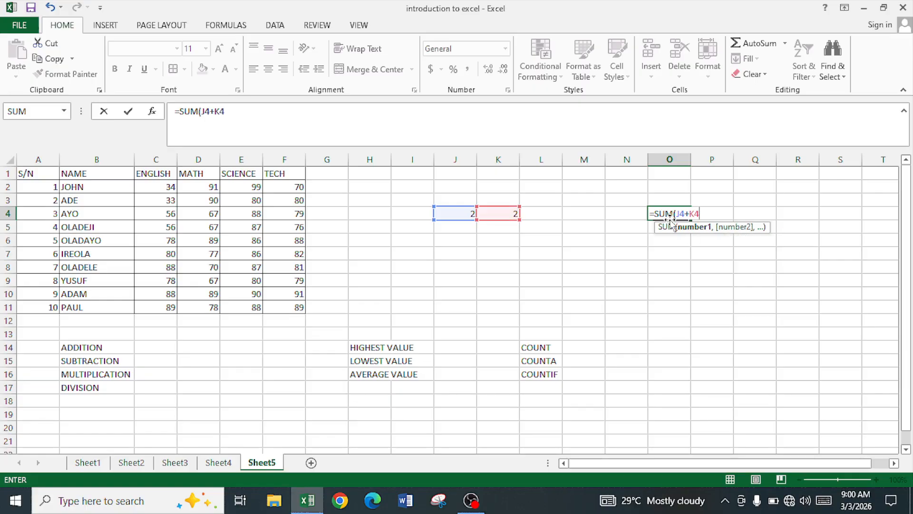
text())
key(Return)
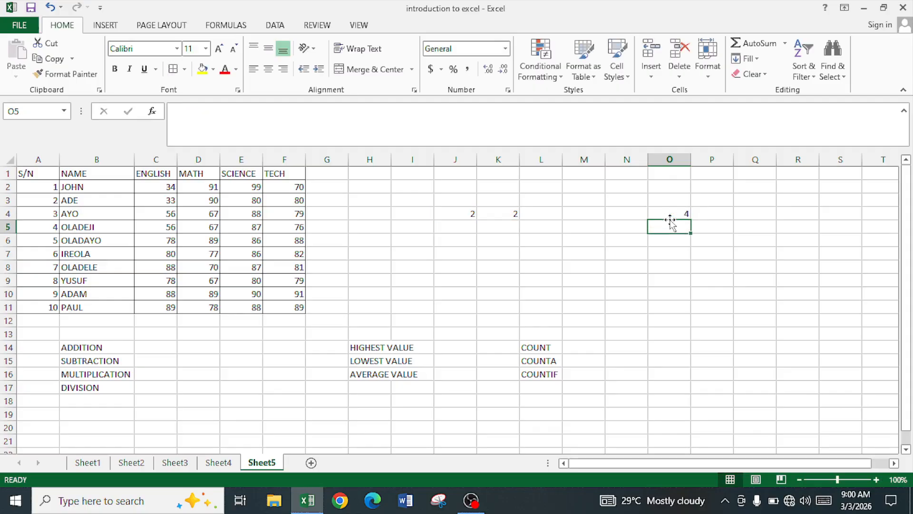
click(676, 213)
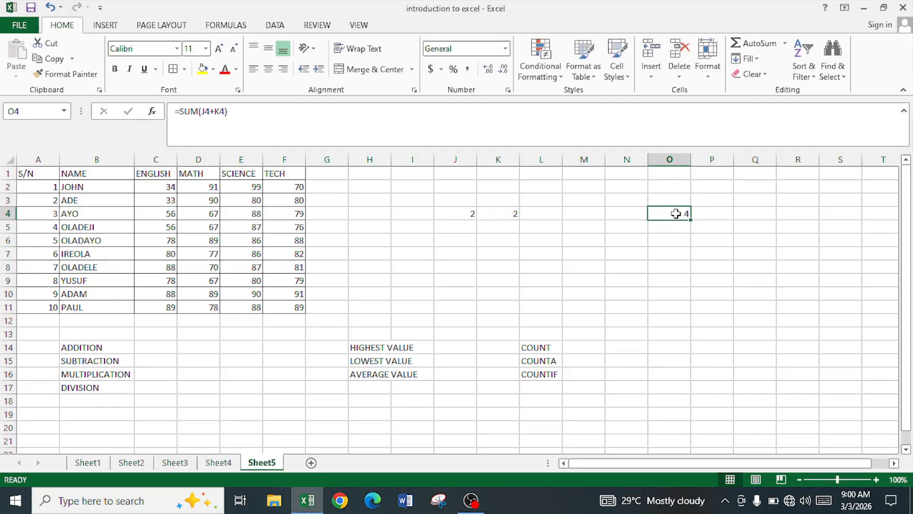
Step: Change the value in J4 to 3 to test the sum formula
click(473, 213)
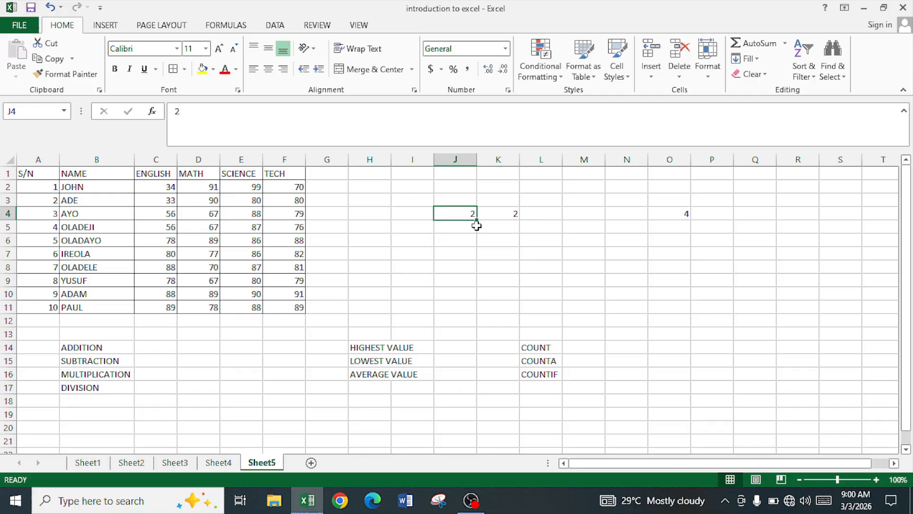
text(3)
key(Left)
key(Right)
key(Right)
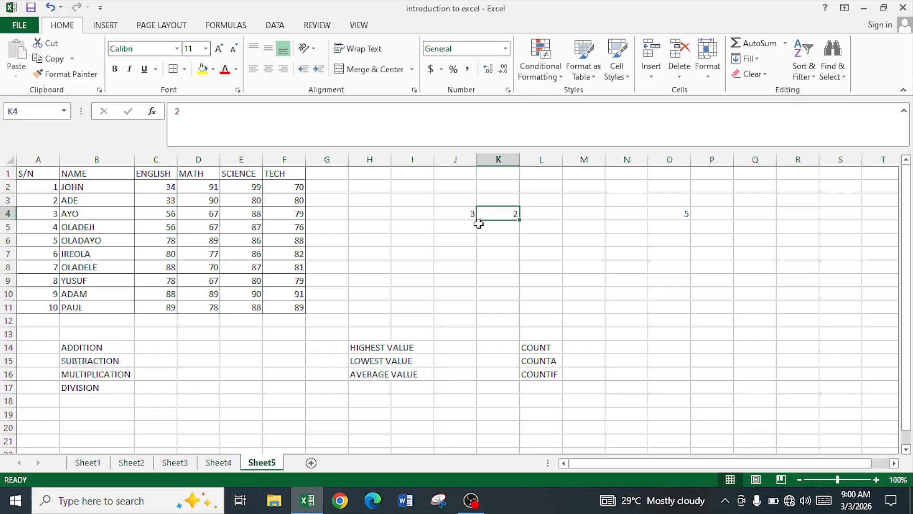
Step: Set K4 to 12 and J4 to 13, and check the sum in O4
text(12)
key(Left)
text(13)
key(Left)
key(Right)
key(Right)
key(Right)
key(Right)
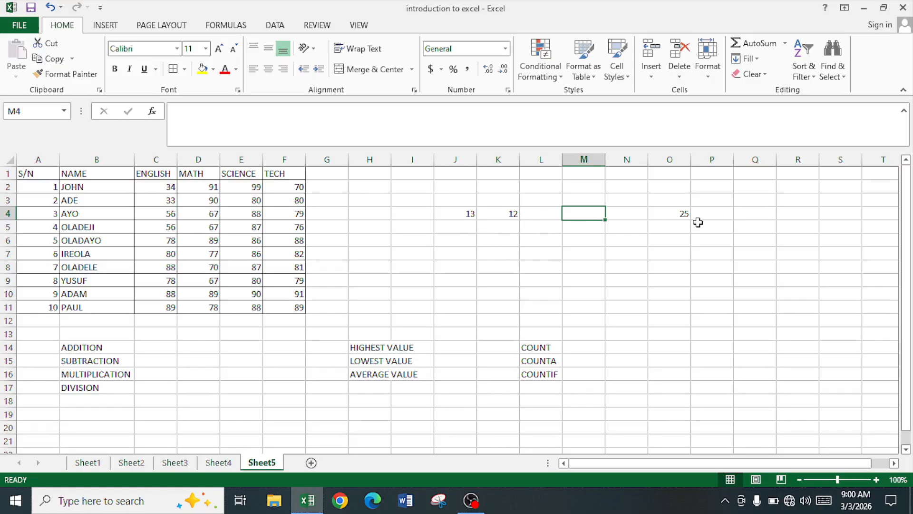
click(676, 219)
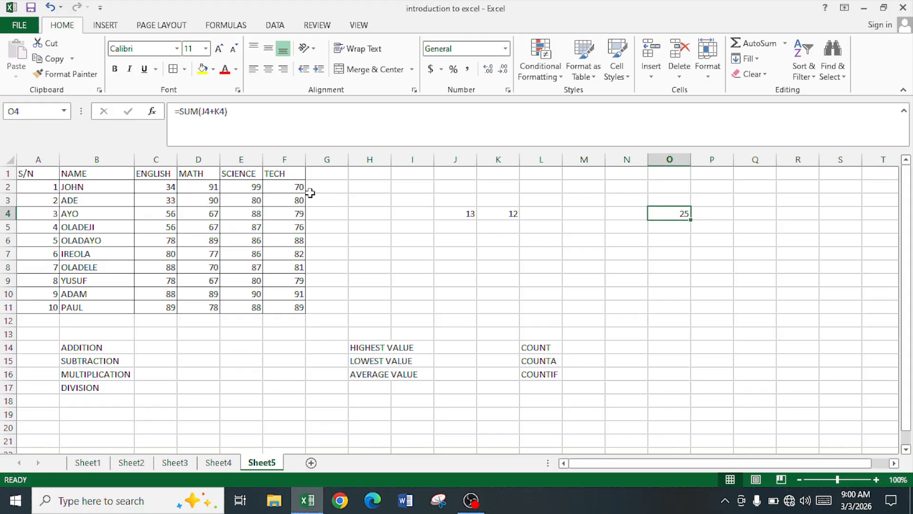
Step: Enter two further numbers beside K4: 13 in L4 and 14 in M4
click(543, 215)
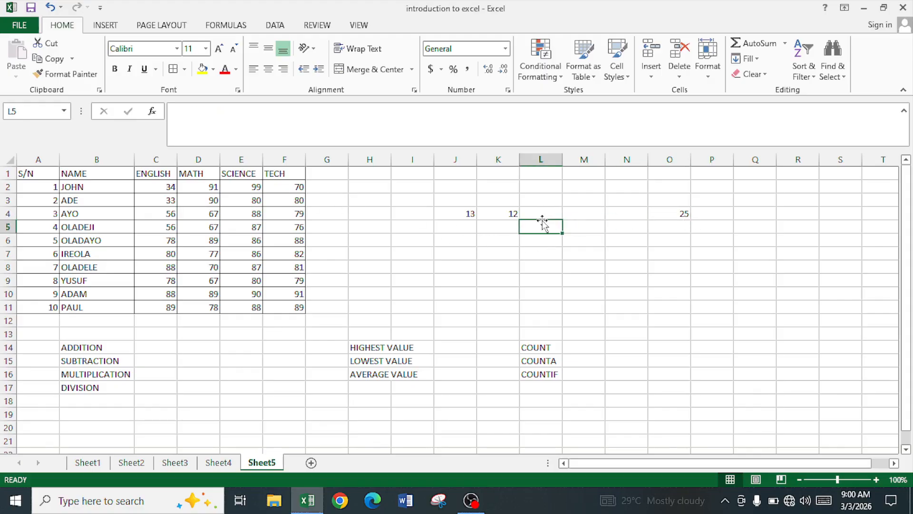
text(13)
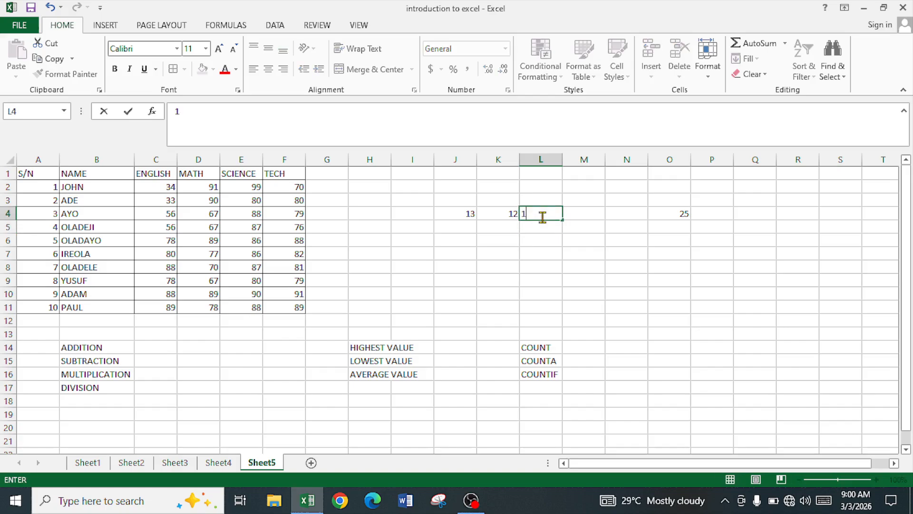
key(Tab)
text(14)
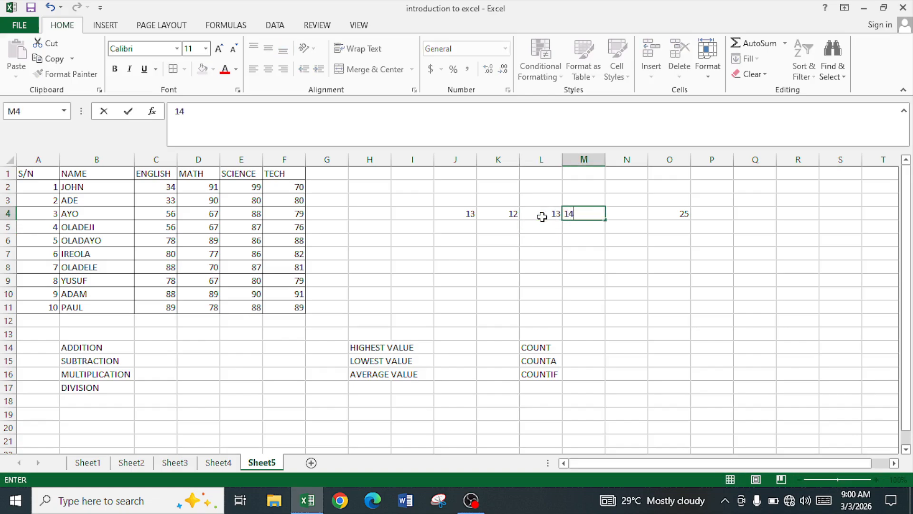
key(Tab)
key(Tab)
key(Tab)
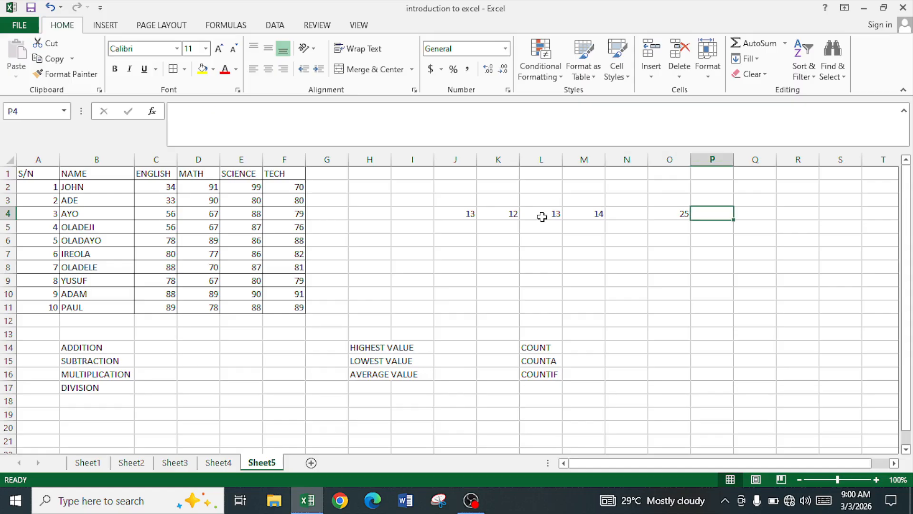
Step: Extend the sum formula in O4 to include L4 and M4, making it =SUM(J4+K4+L4+M4)
key(Left)
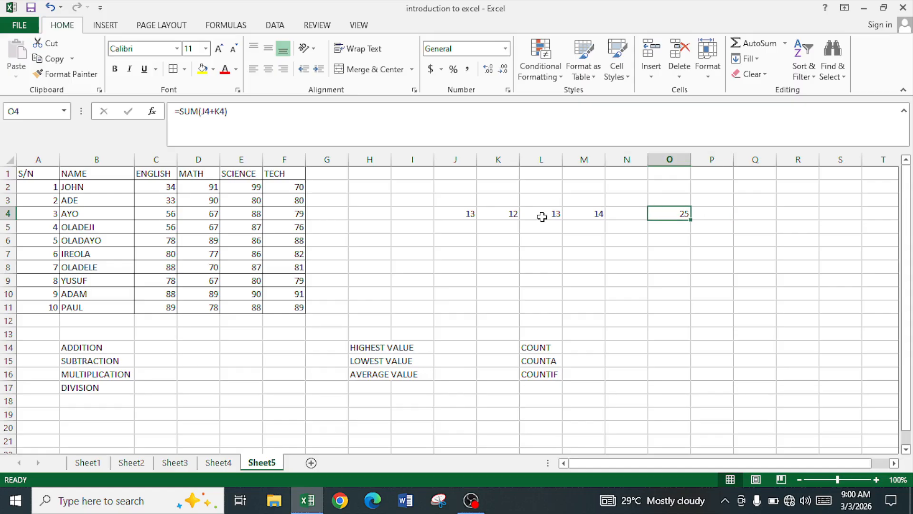
click(227, 111)
key(Left)
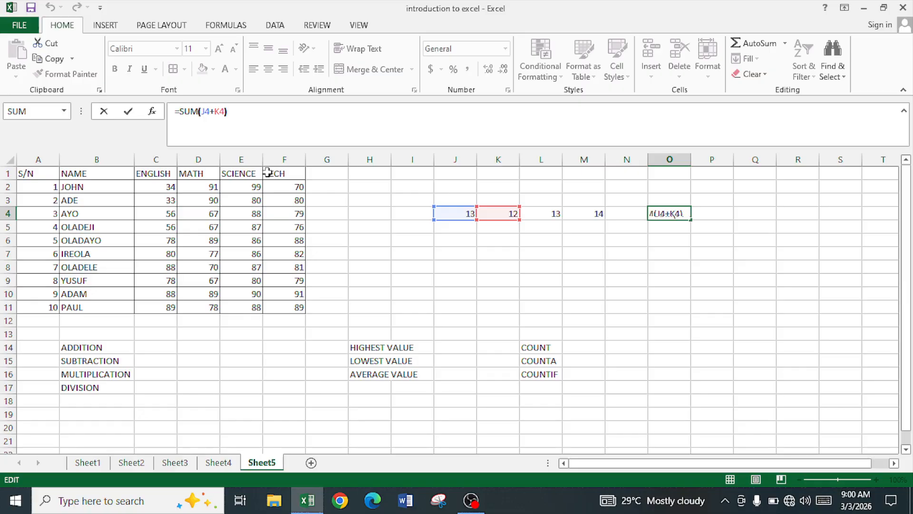
text(+)
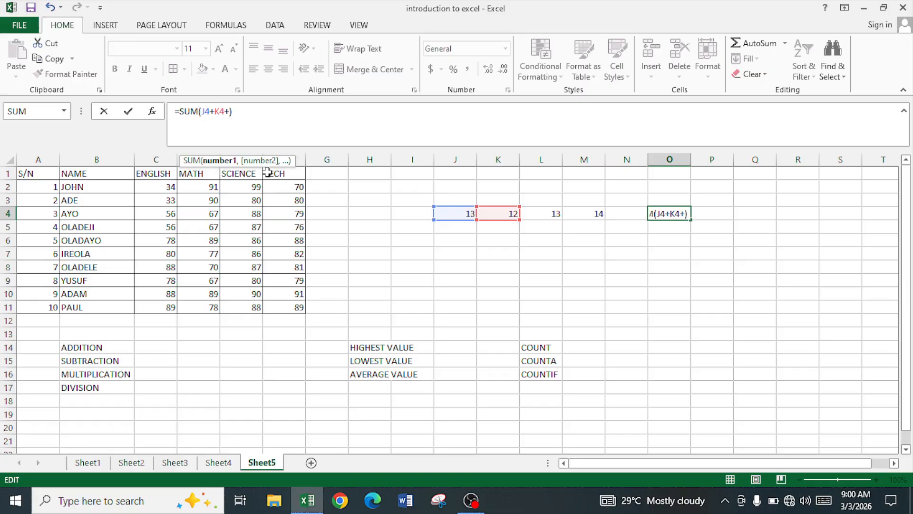
text(L4)
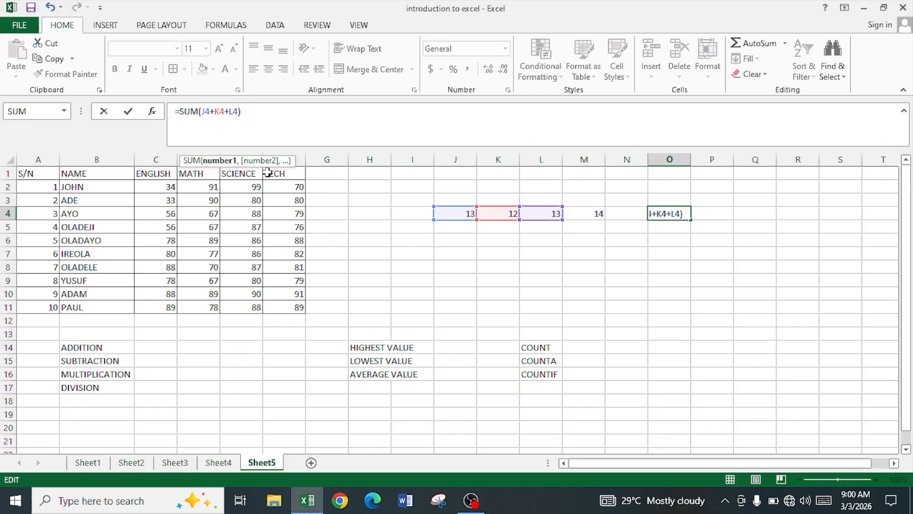
text(+M4)
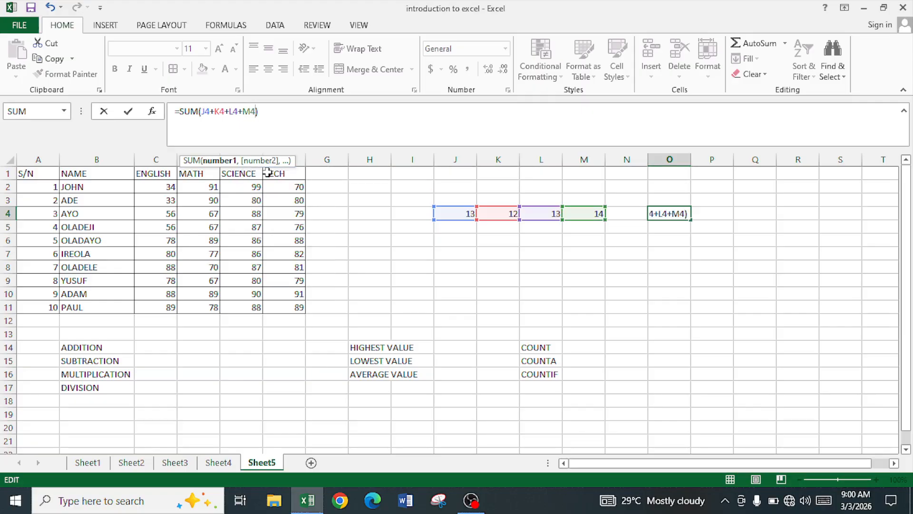
key(Return)
key(Up)
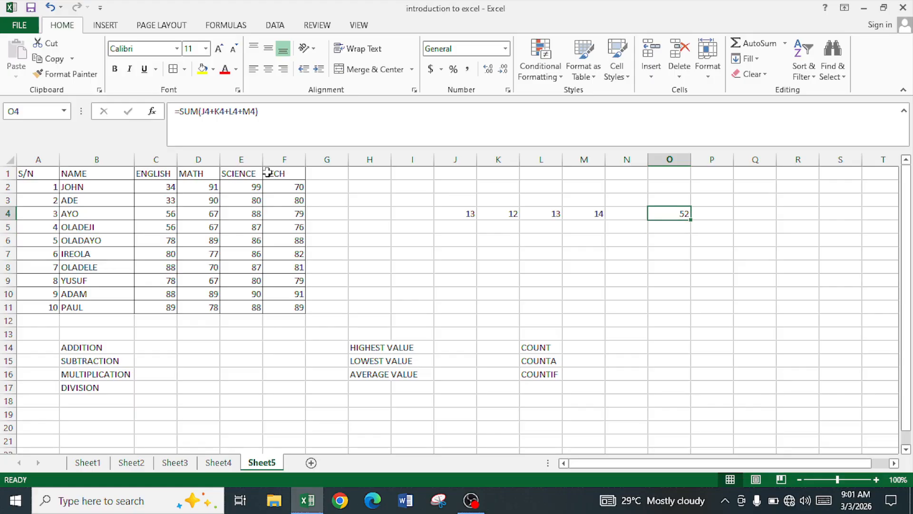
Step: Add the same four numbers as a range in O5 with the formula =SUM(J4:M4)
key(Down)
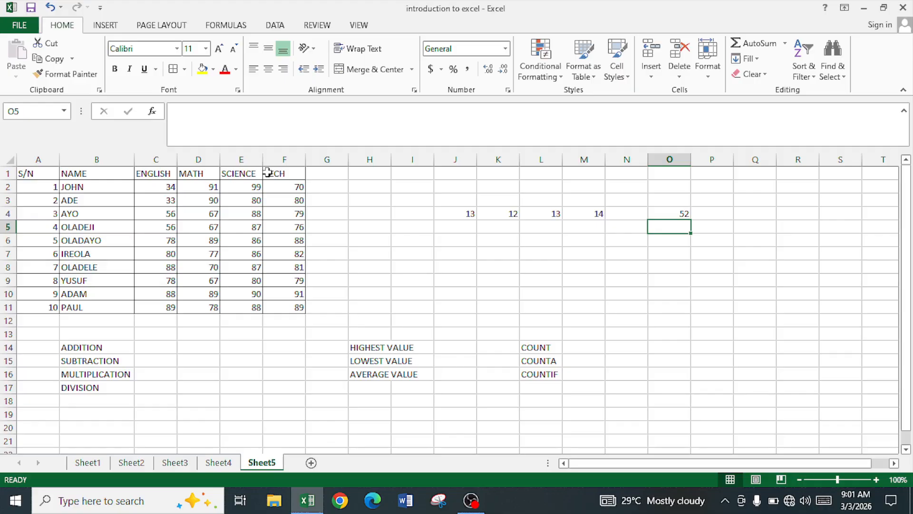
text(=SUM)
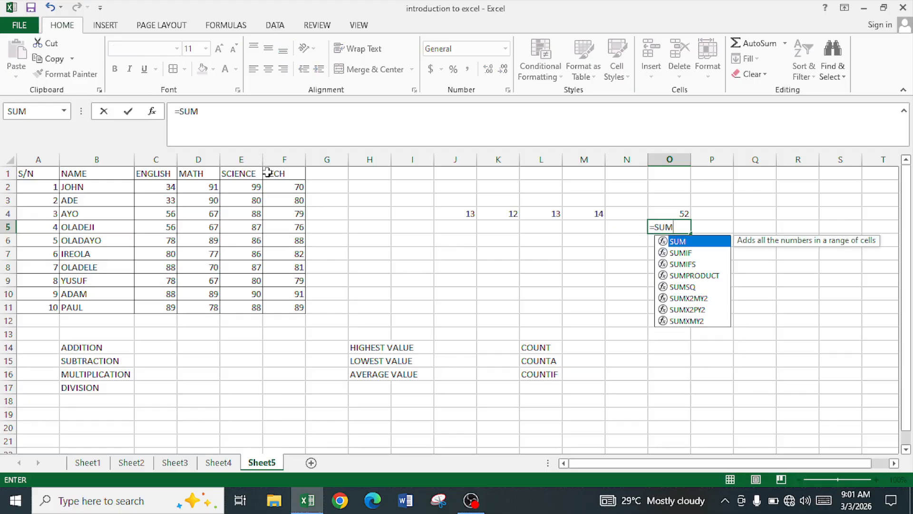
text((J4)
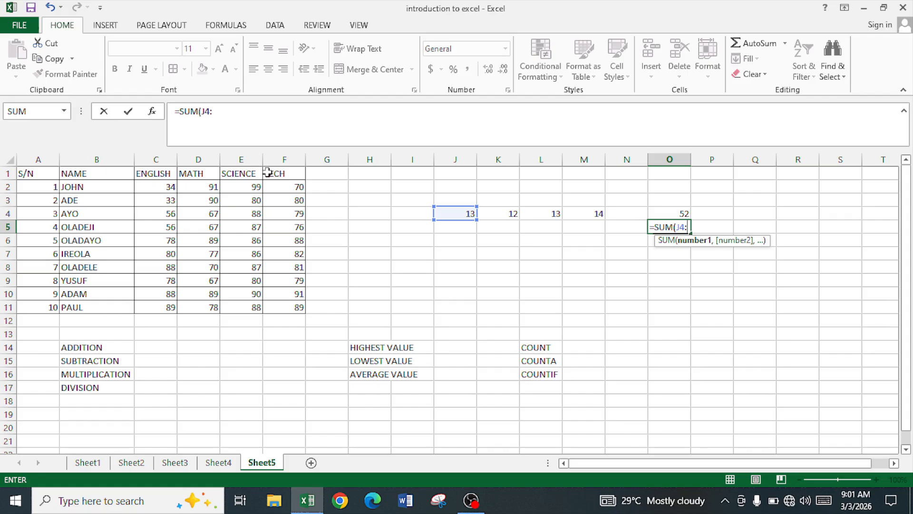
text(:M4)
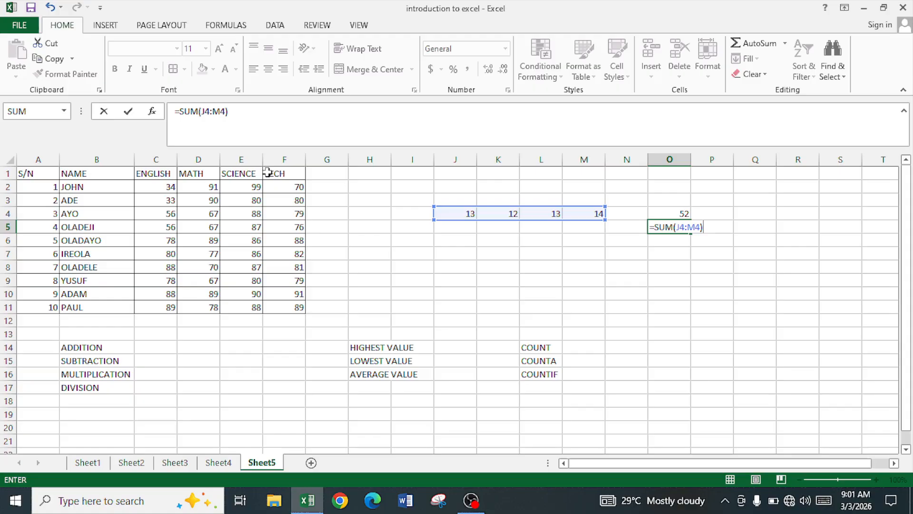
key(Return)
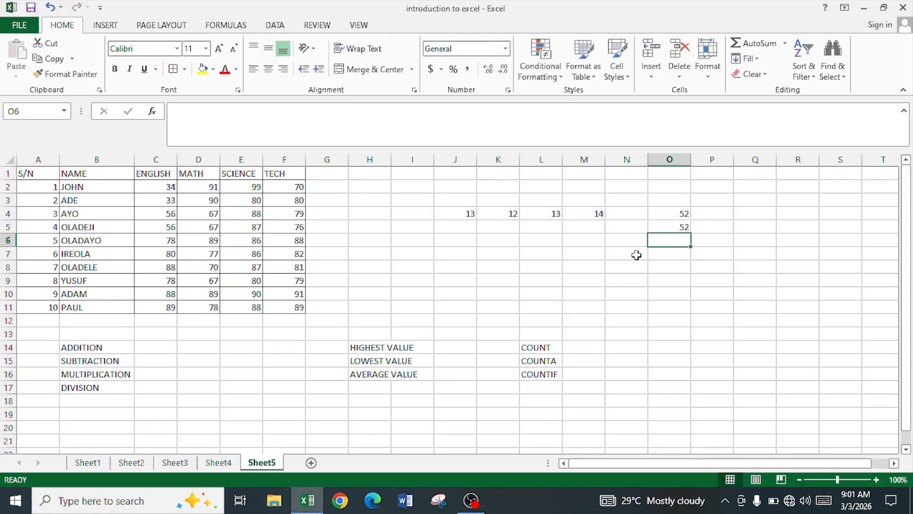
Step: Total the English scores C2:C11 in C12 with AutoSum and inspect the resulting formula
click(786, 52)
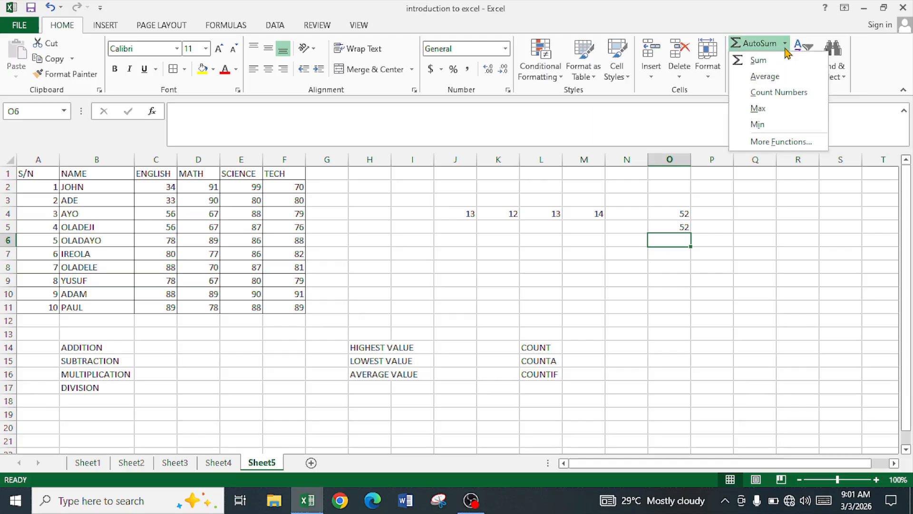
click(160, 183)
drag(160, 183, 164, 307)
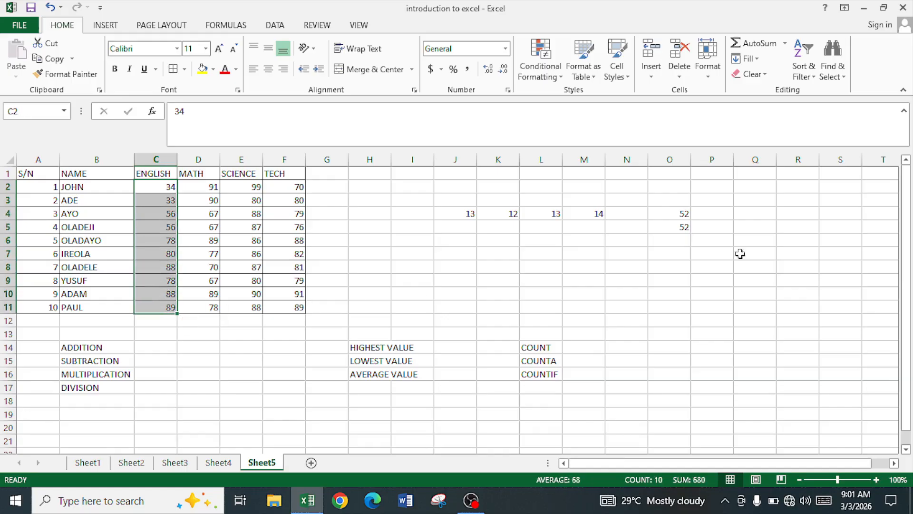
click(761, 51)
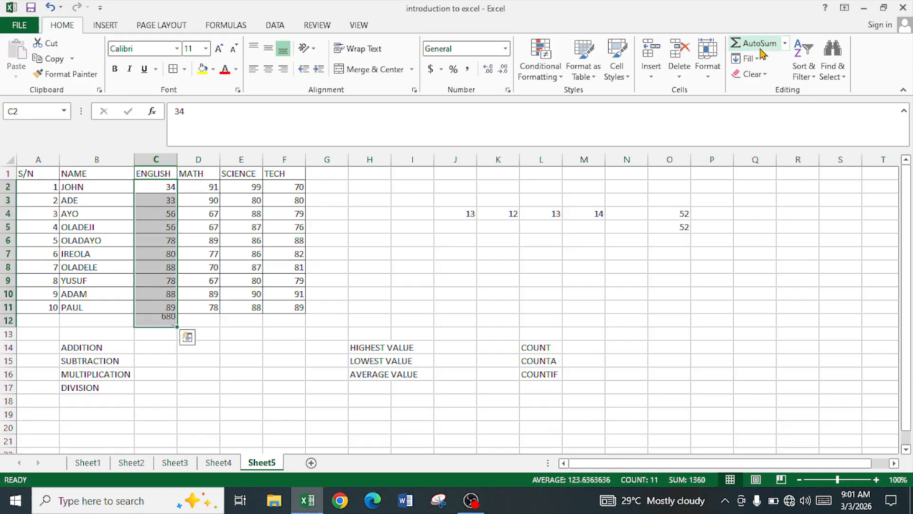
click(166, 321)
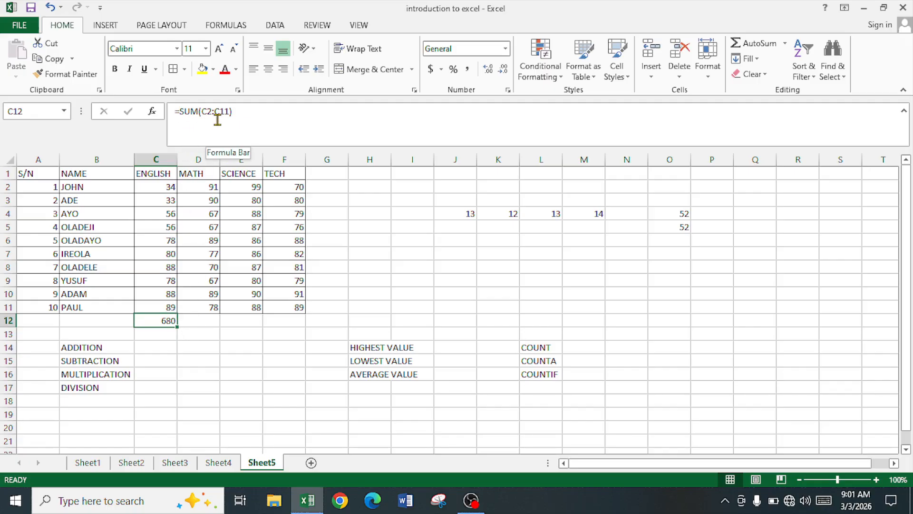
Step: Look at the function arguments of the SUM formula in C12 and close them without changes
click(785, 44)
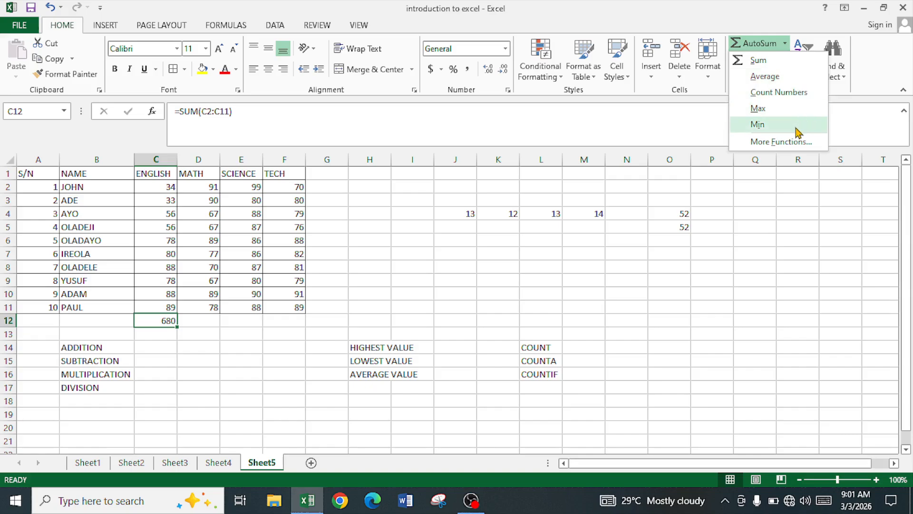
click(794, 143)
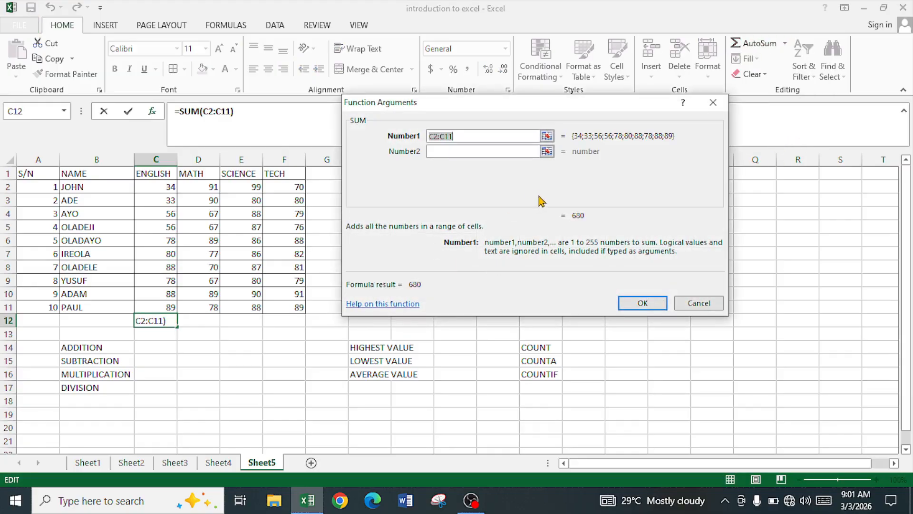
click(692, 306)
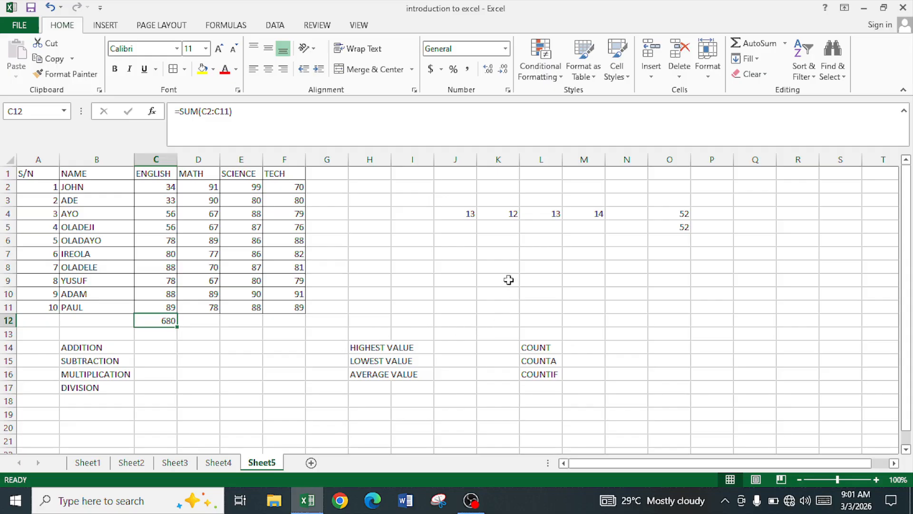
Step: Enter the formula =SUM(C2:C11) in C14, beside the ADDITION label, to add the English scores
click(147, 348)
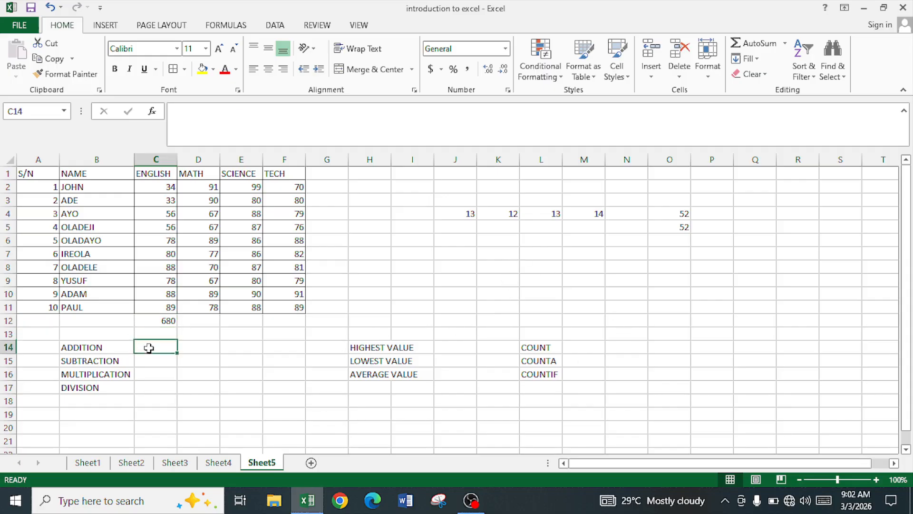
text(=SUM()
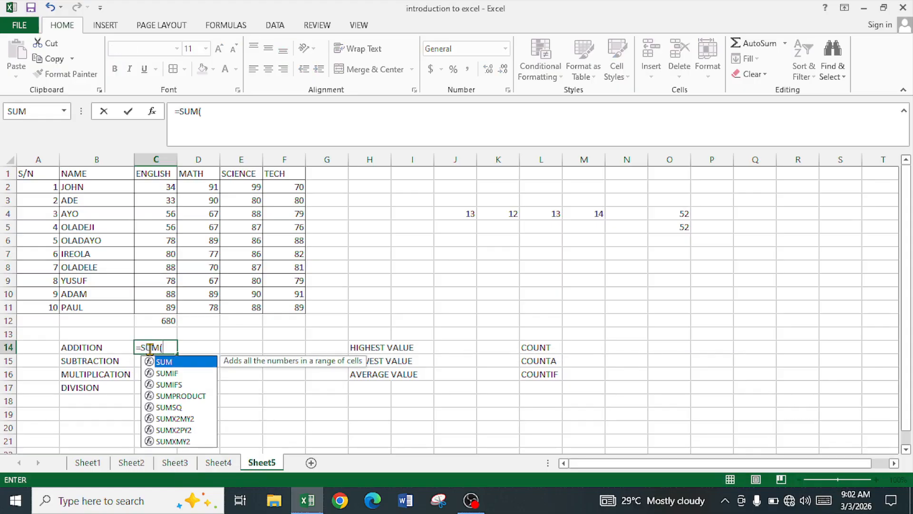
key(Up)
key(Up)
key(Up)
key(Up)
key(Up)
key(Up)
key(Up)
key(Up)
key(Up)
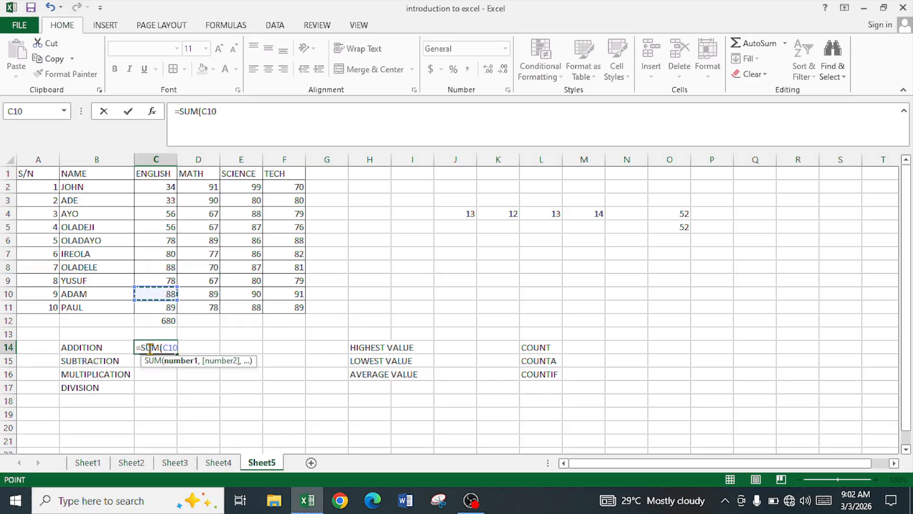
key(Up)
key(Up)
key(Up)
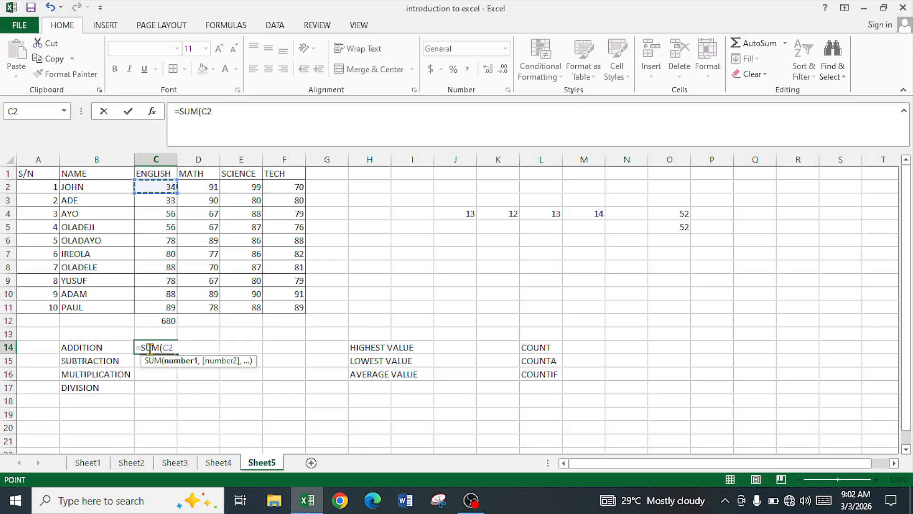
key(shift+Down)
key(shift+Down)
key(shift+Down)
key(shift+Down)
key(shift+Down)
key(shift+Down)
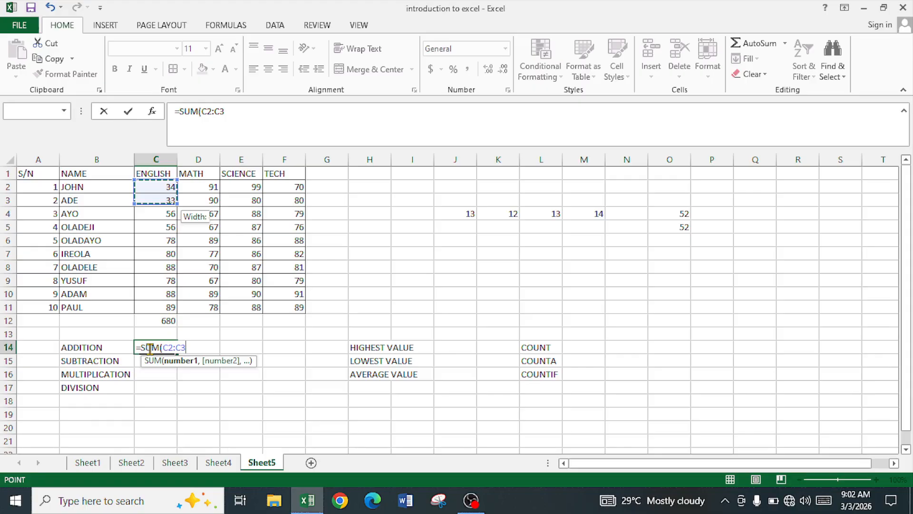
key(shift+Down)
key(shift+Down)
key(shift+Down)
text())
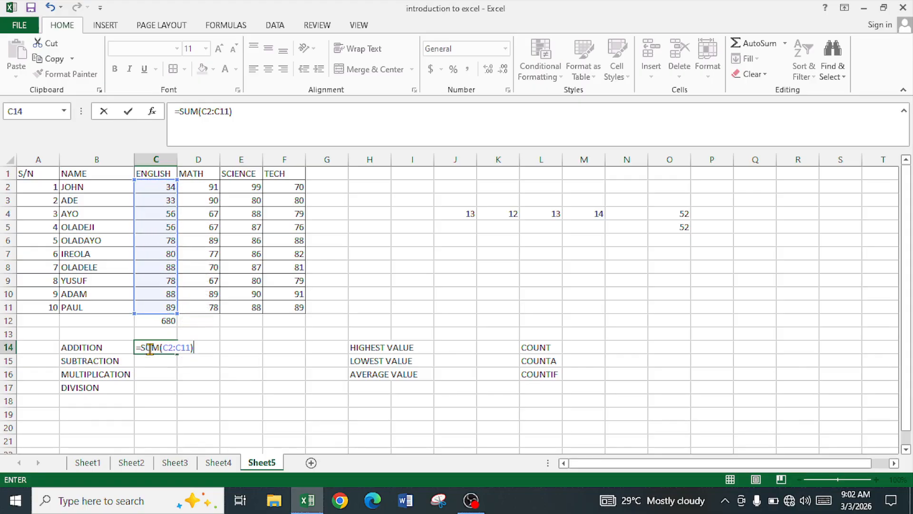
key(Return)
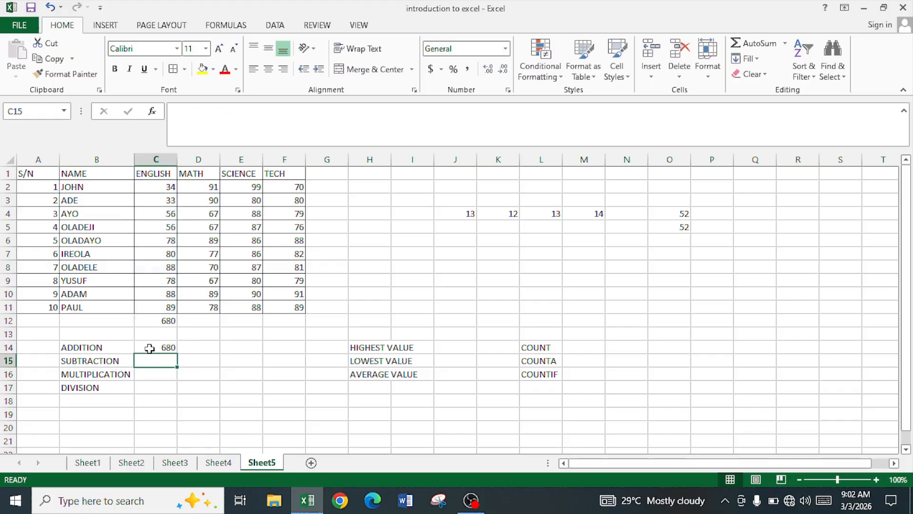
Step: Compare the AutoSum formula in C12 with the manually entered formula in C14
key(Up)
key(Up)
key(Up)
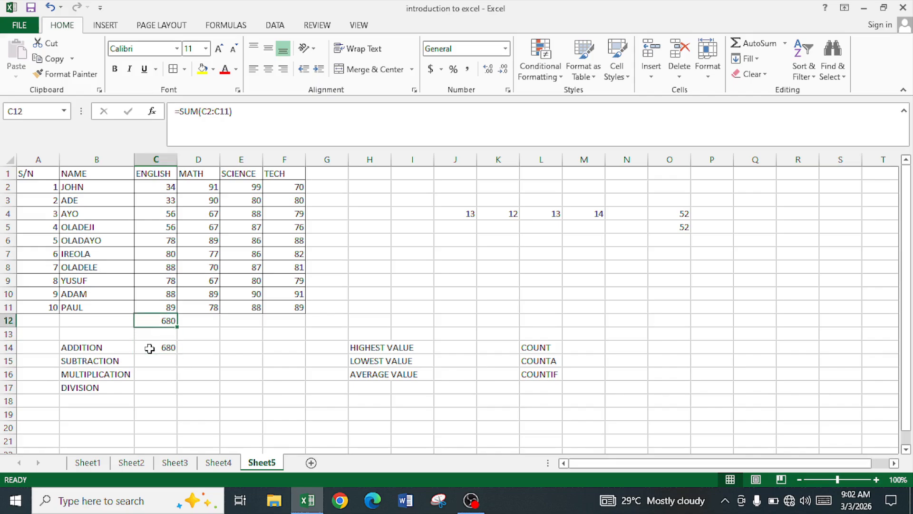
key(Down)
key(Down)
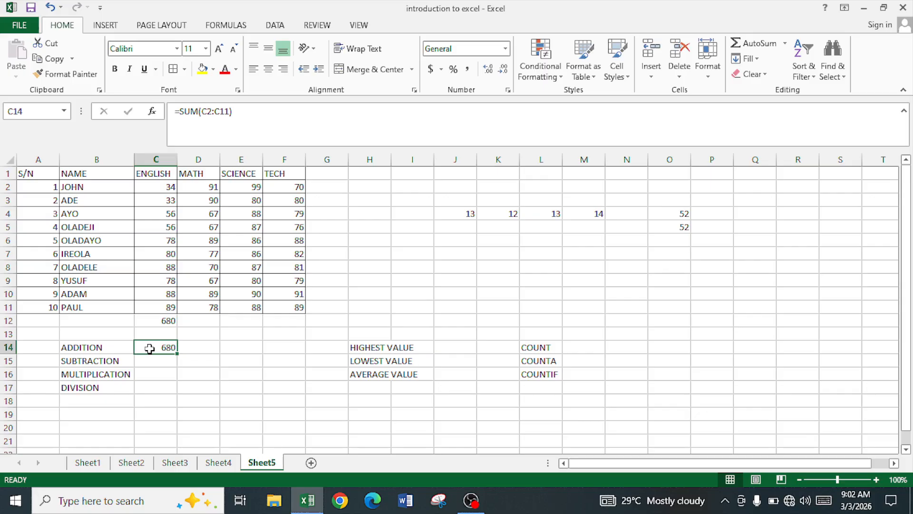
key(Up)
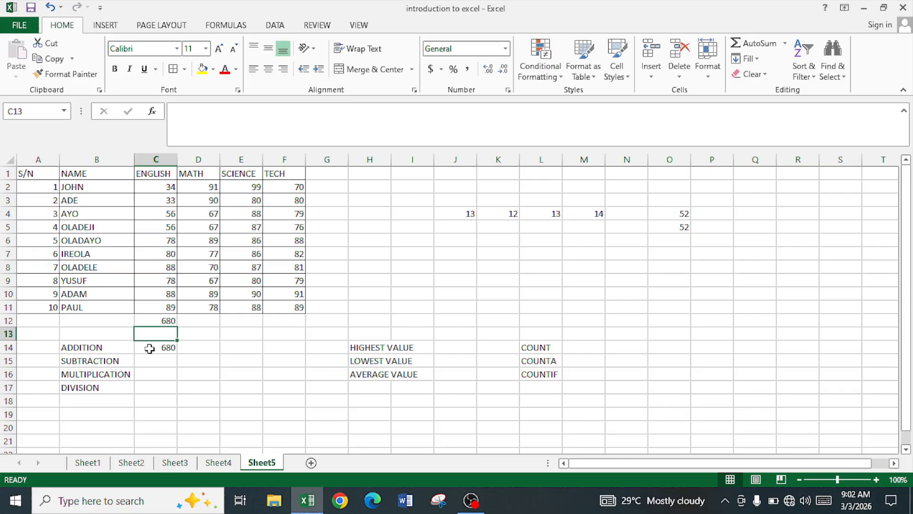
key(Up)
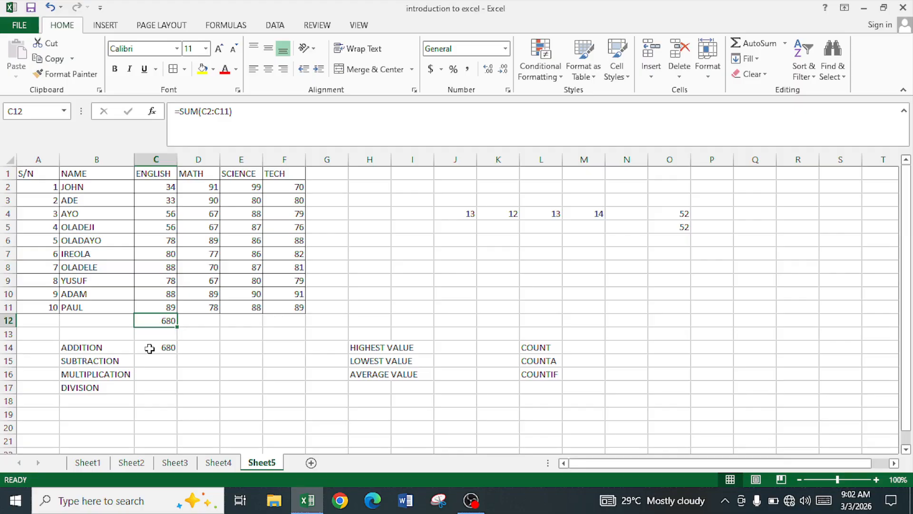
Step: Copy the English total formula from C12 into D12 to total the Math scores
key(Right)
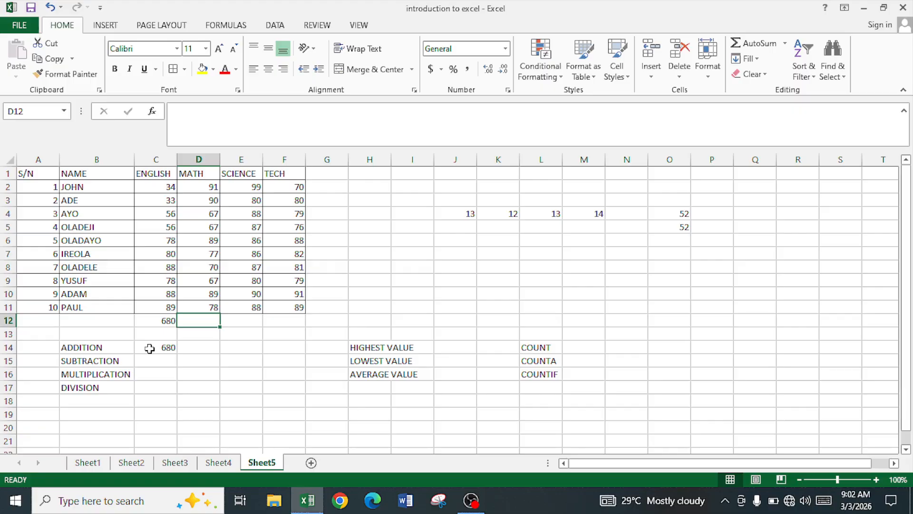
key(Left)
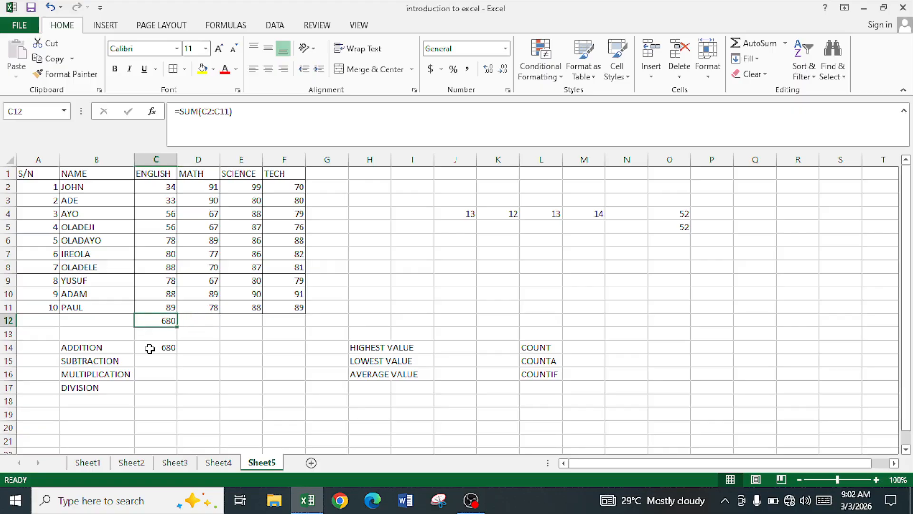
key(ctrl+c)
key(Right)
key(ctrl+v)
Step: Enter the formula =SUM(E2:E11) in E12 to total the Science scores
key(Right)
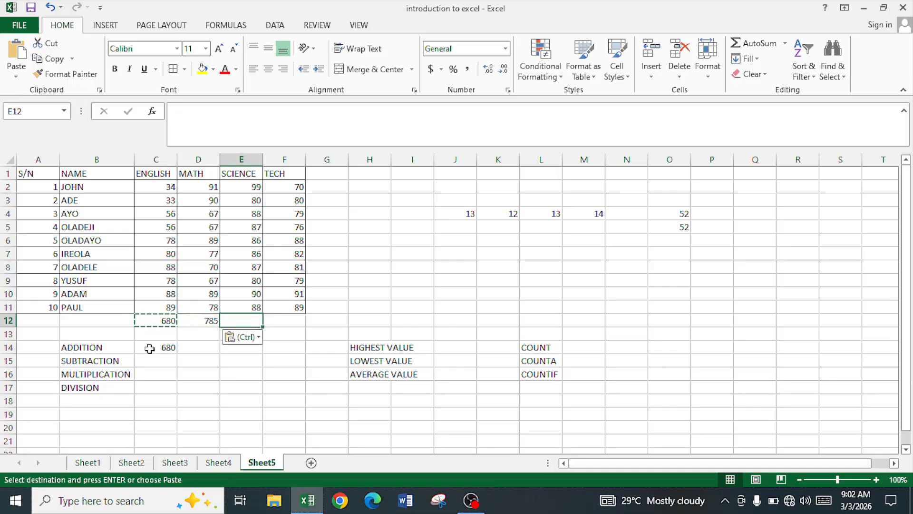
text(=SUM(C2:)
key(BackSpace)
key(BackSpace)
key(BackSpace)
key(BackSpace)
key(BackSpace)
text(M()
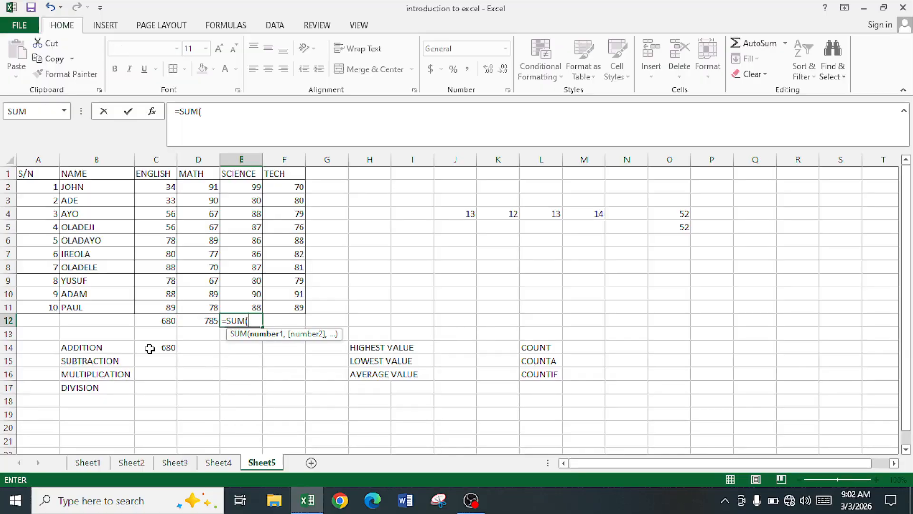
key(Up)
key(Up)
key(Up)
key(Up)
key(Up)
key(Up)
key(Up)
key(Up)
key(Up)
key(Up)
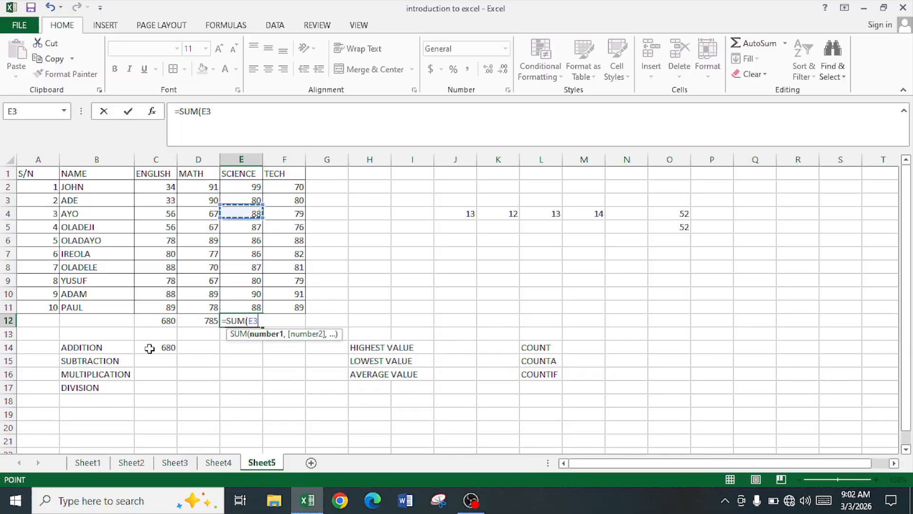
key(shift+Down)
key(shift+Down)
key(shift+Down)
key(shift+Down)
key(shift+Down)
key(shift+Down)
key(shift+Down)
key(shift+Down)
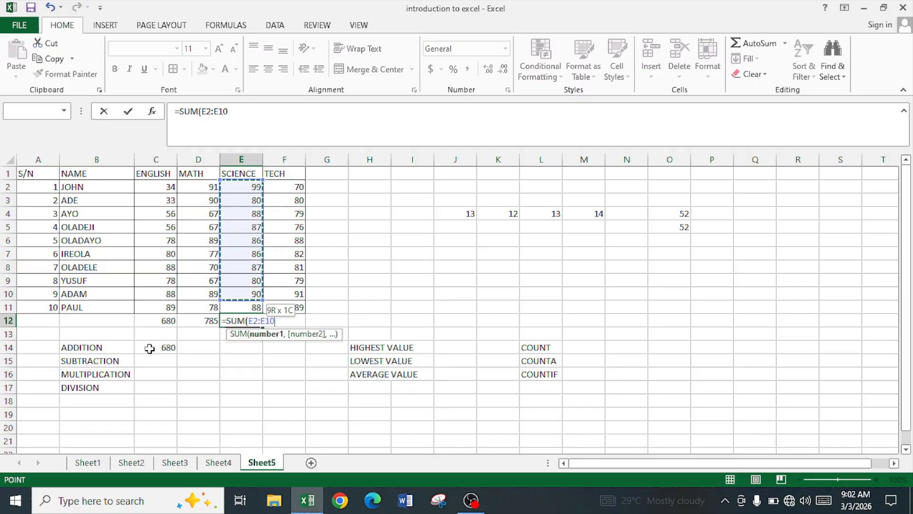
key(shift+Down)
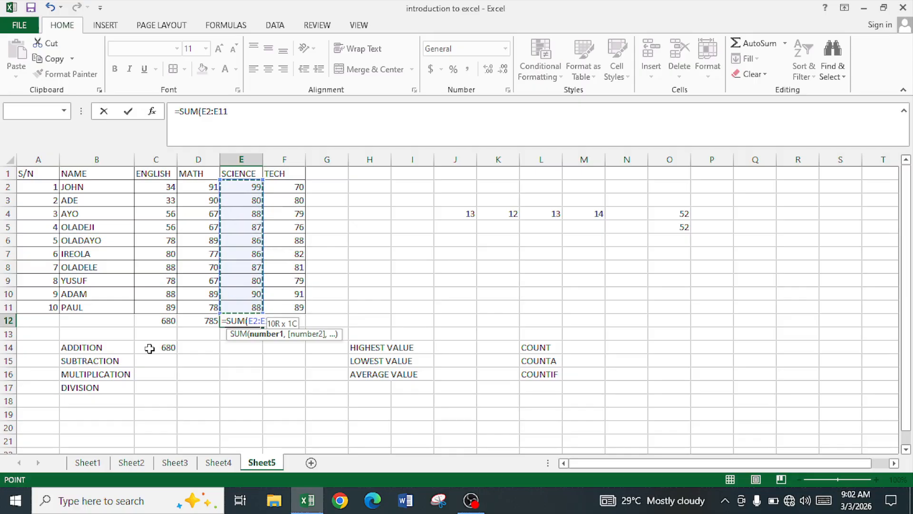
text())
key(Return)
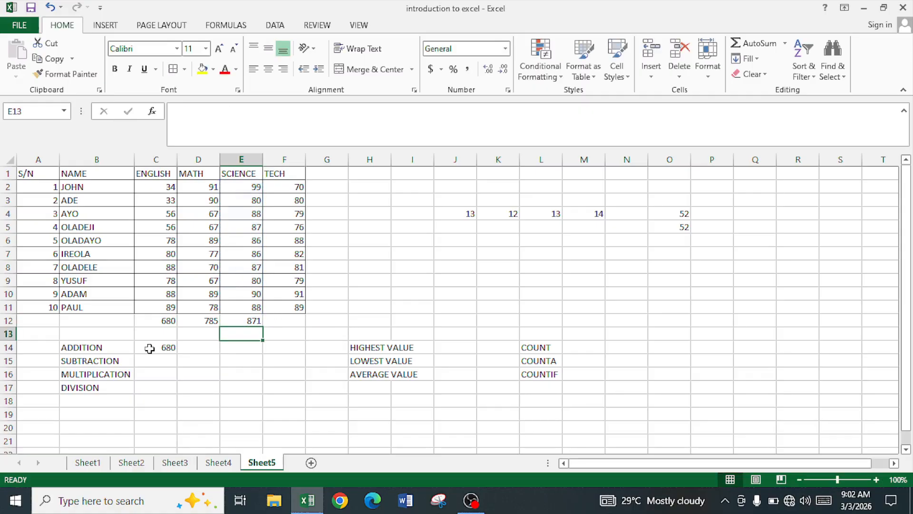
Step: Enter the formula =SUM(F2:F11) in F12 to total the Tech scores
key(Up)
key(Right)
text(=SUM)
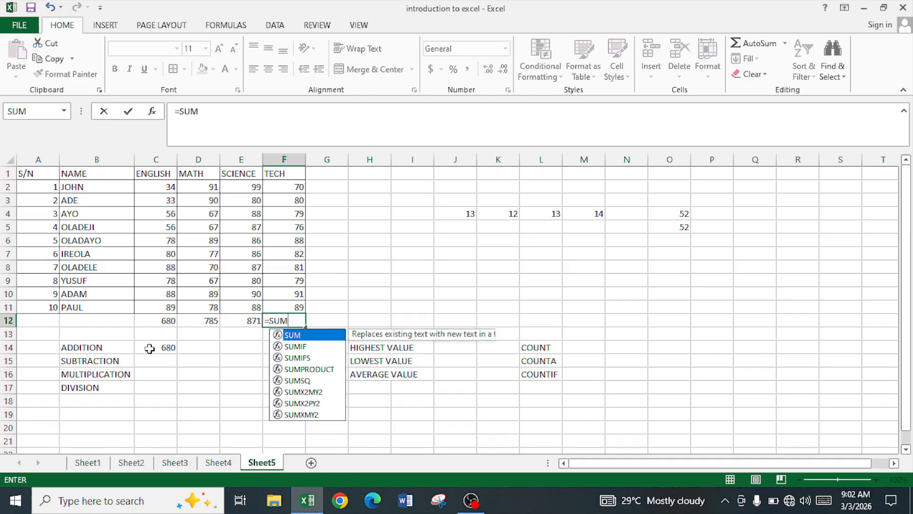
text((F2)
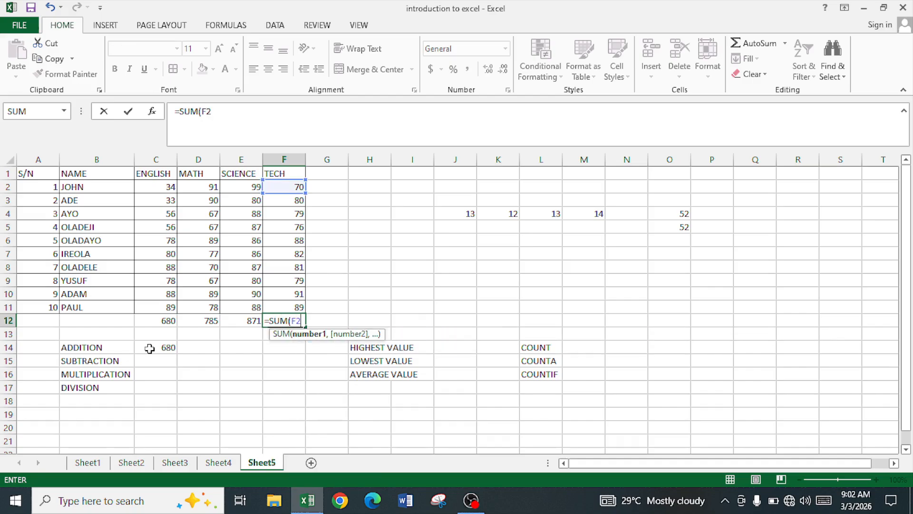
text(:F11)
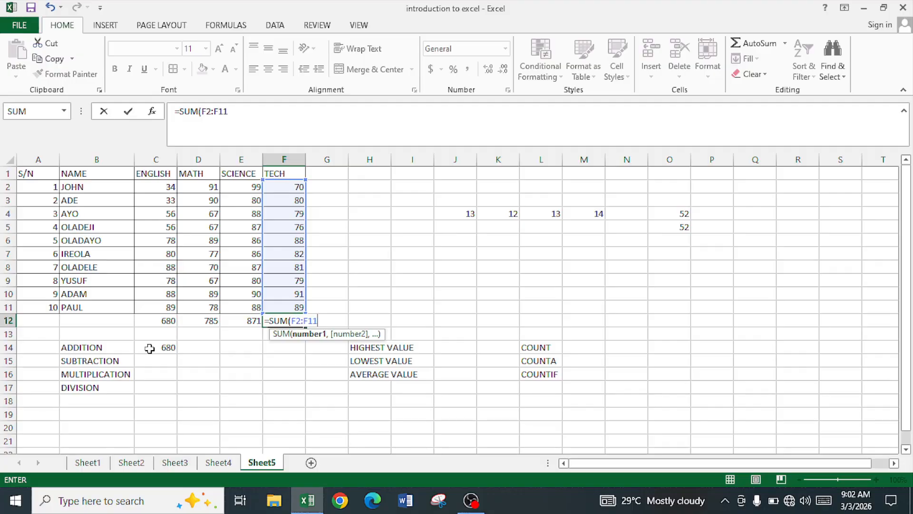
text())
key(Return)
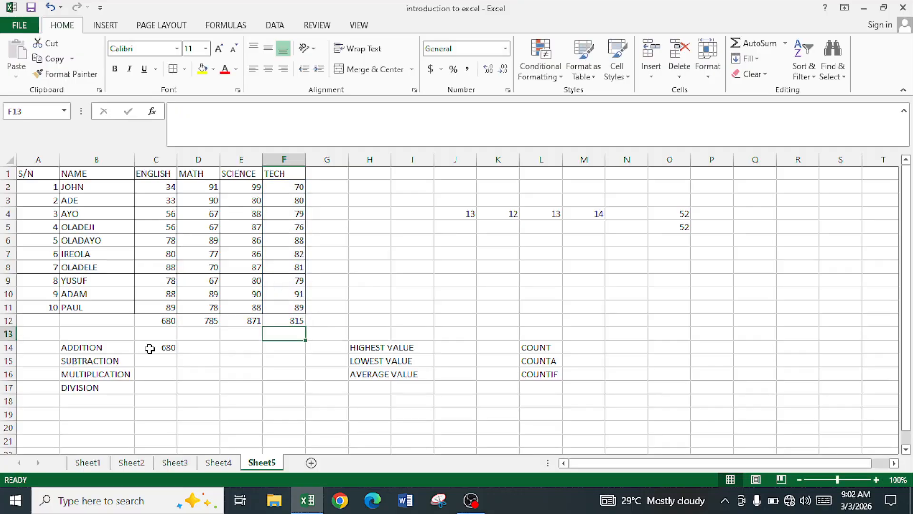
Step: Enter the formula =SUM(C12-D12) in C15, beside the SUBTRACTION label, to subtract the Math total from the English total
key(Up)
key(Down)
key(Down)
key(Down)
key(Left)
key(Left)
key(Left)
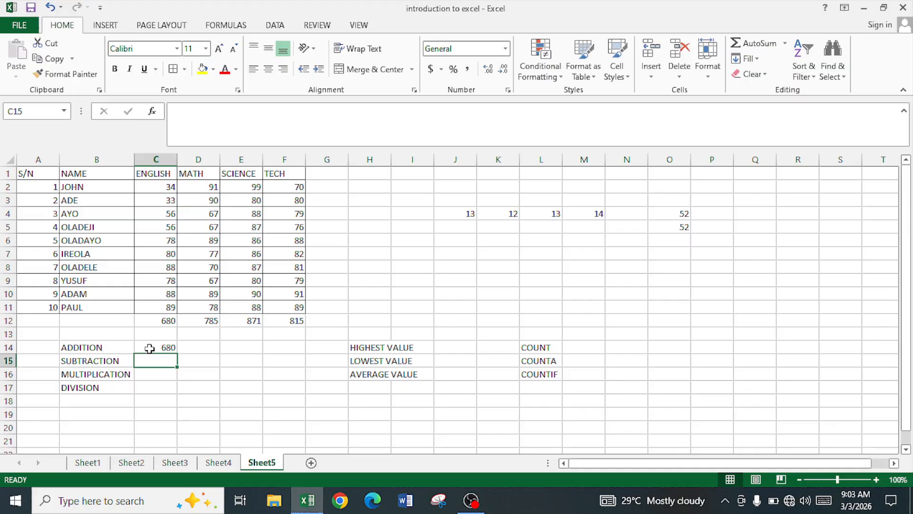
key(Up)
key(Up)
key(Up)
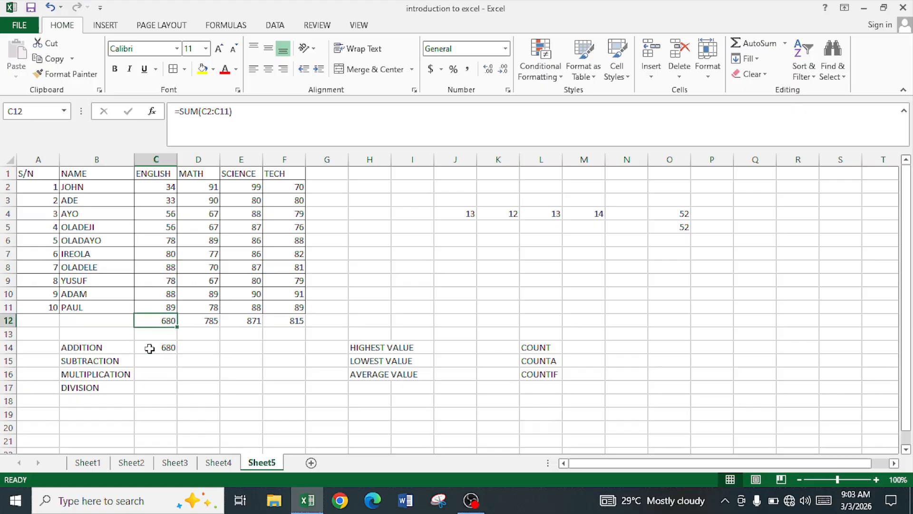
key(Down)
key(Down)
key(Down)
key(Down)
key(Up)
text(=SUM()
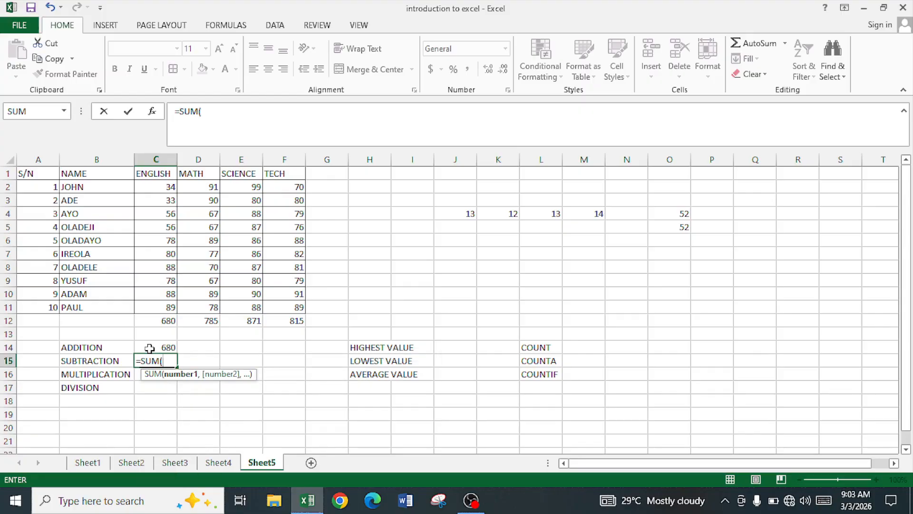
text(C)
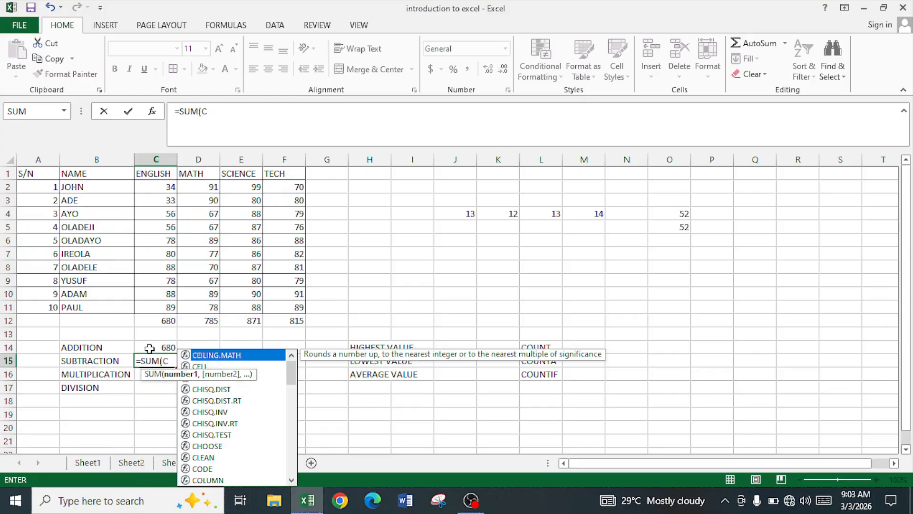
text(12-)
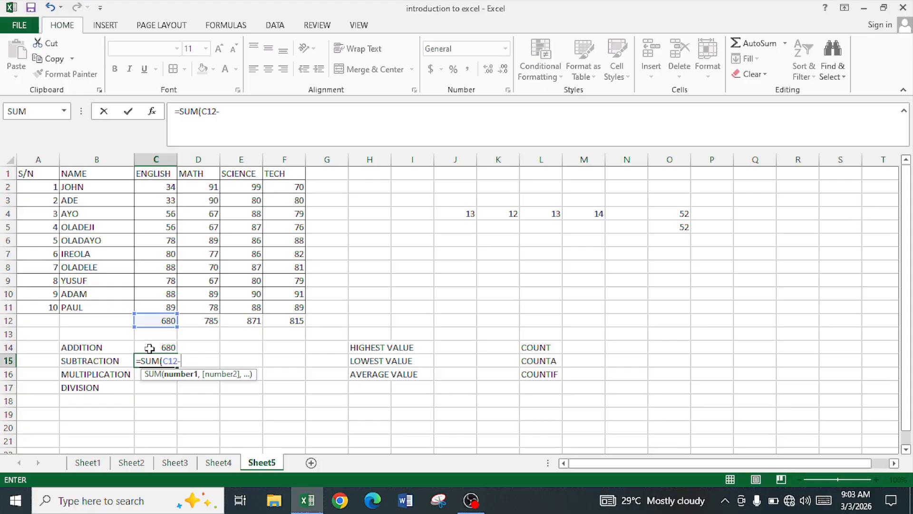
text(D12))
key(Return)
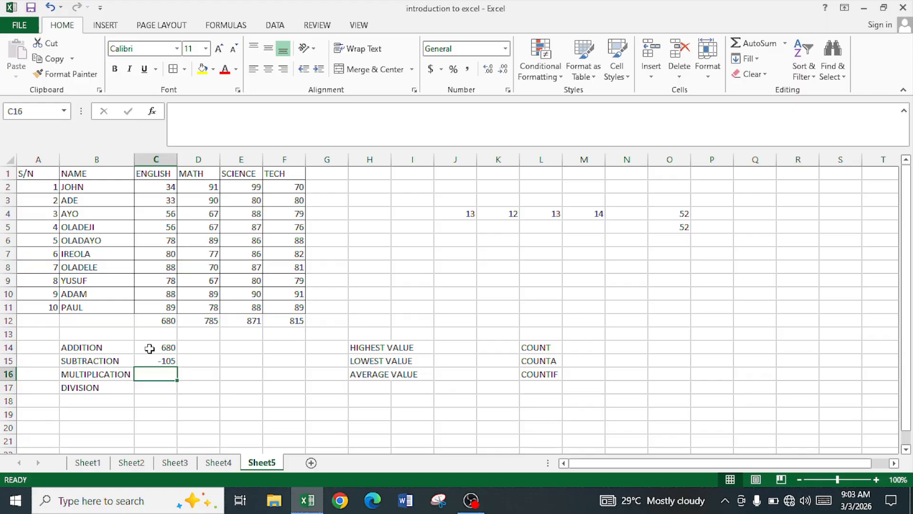
Step: Enter the formula =SUM(C2*C3) in C16, beside the MULTIPLICATION label, to multiply the first two English scores
text(=S)
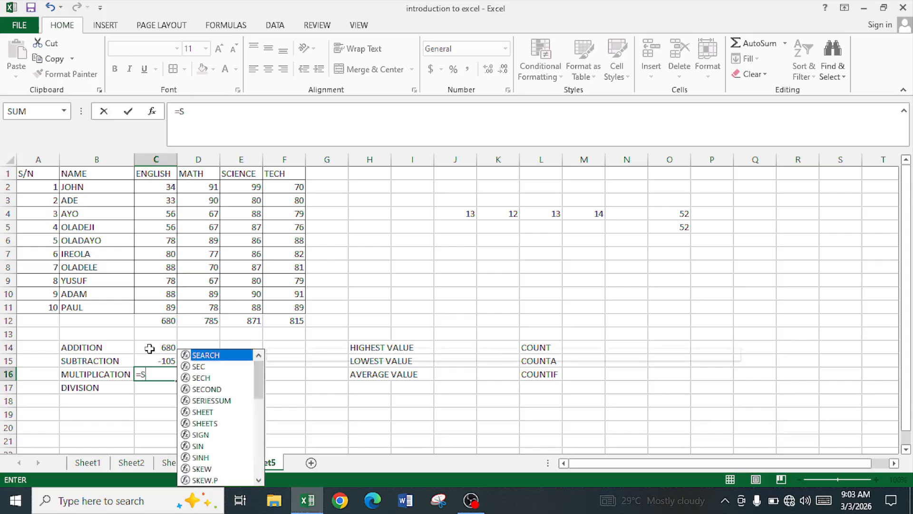
text(UM()
key(Up)
key(Up)
key(Up)
key(Up)
key(Up)
key(Up)
key(Up)
key(Up)
key(Up)
key(Up)
key(Up)
key(Up)
key(Up)
key(Up)
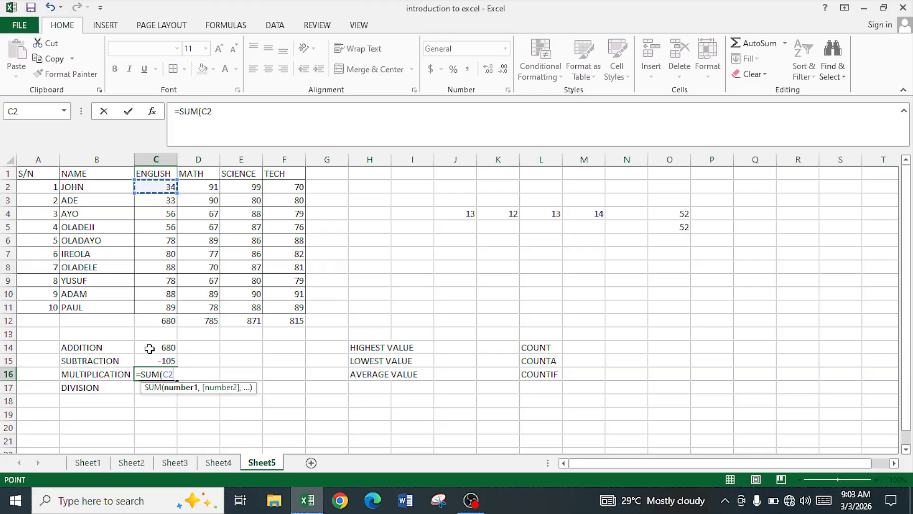
text(*C3)
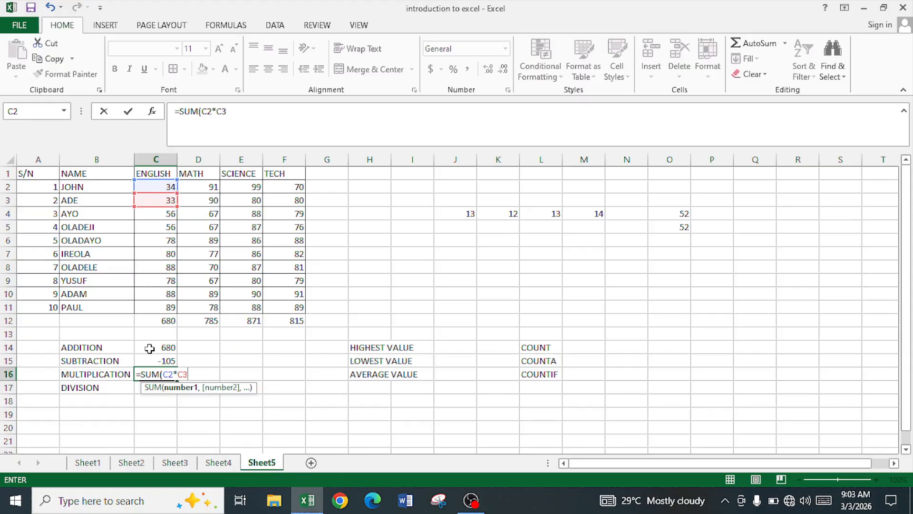
text())
key(Return)
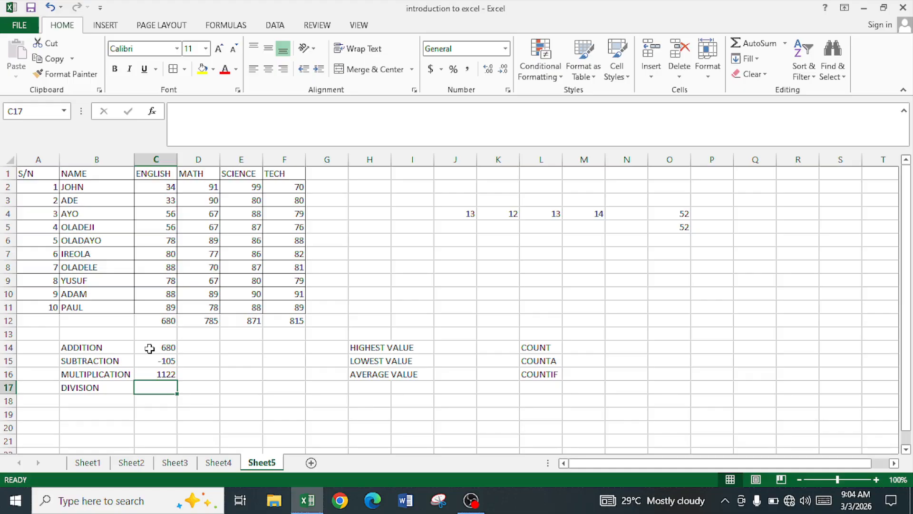
Step: Enter the formula =SUM(E12/C12) in C17, beside the DIVISION label, to divide the Science total by the English total
text(=S)
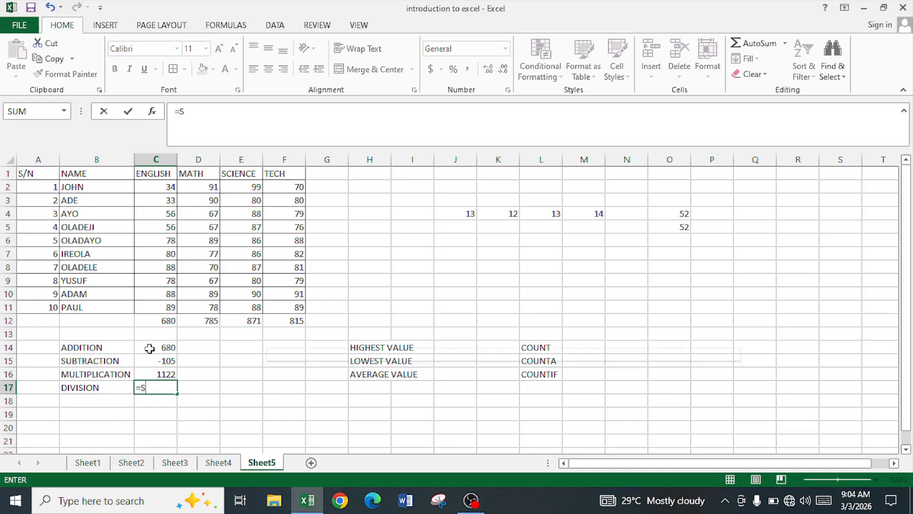
text(UM()
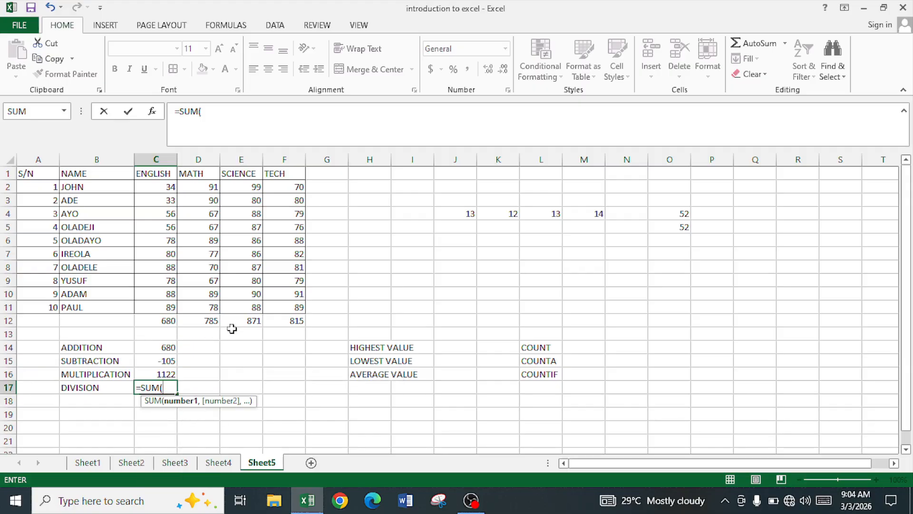
click(257, 322)
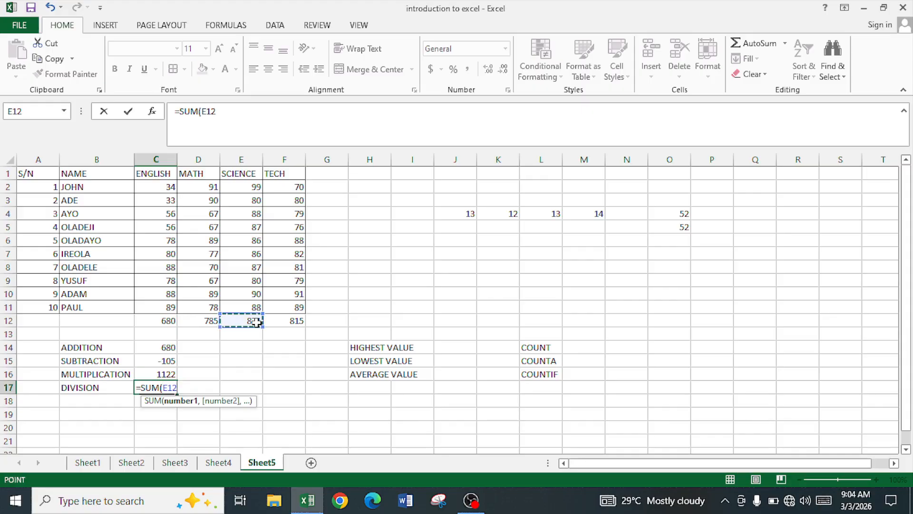
text(/)
click(169, 322)
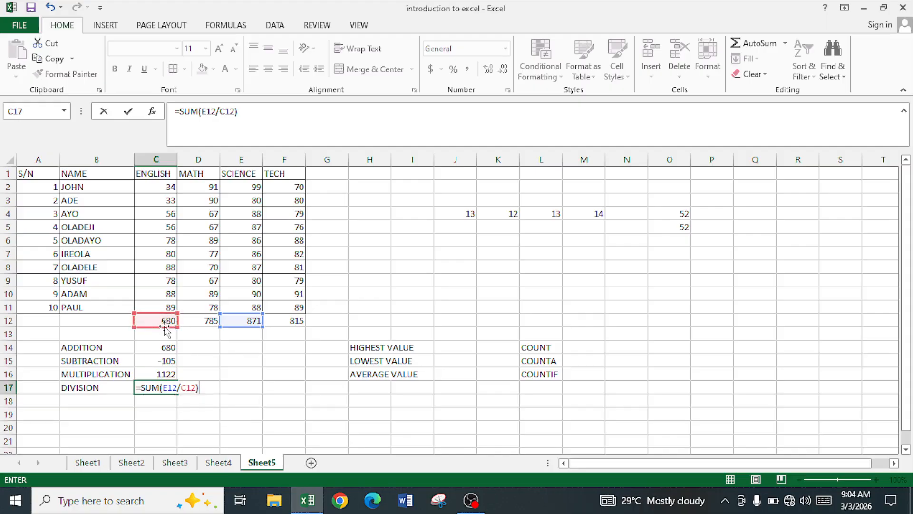
key(Return)
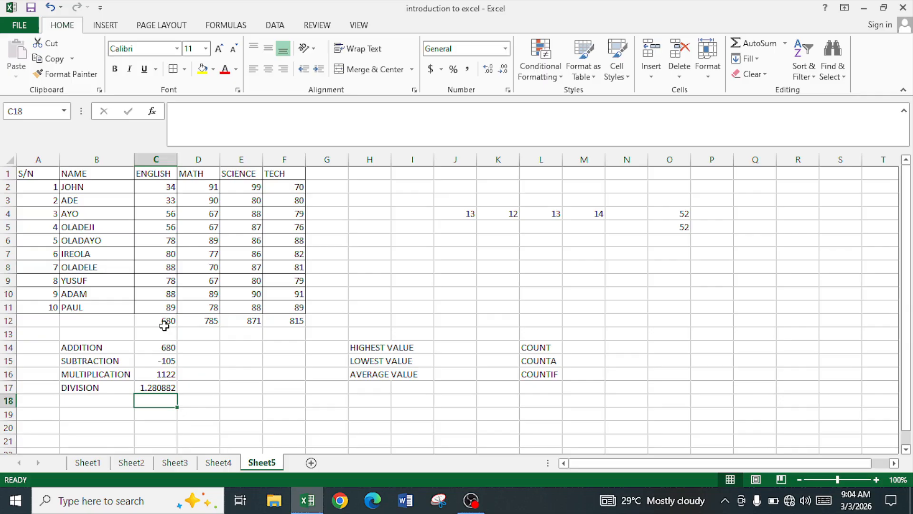
Step: Enter the formula =AVERAGE(C2:C11) in J16, beside the AVERAGE VALUE label, to average the English scores
key(Up)
key(Up)
key(Right)
key(Right)
key(Right)
key(Right)
key(Right)
key(Right)
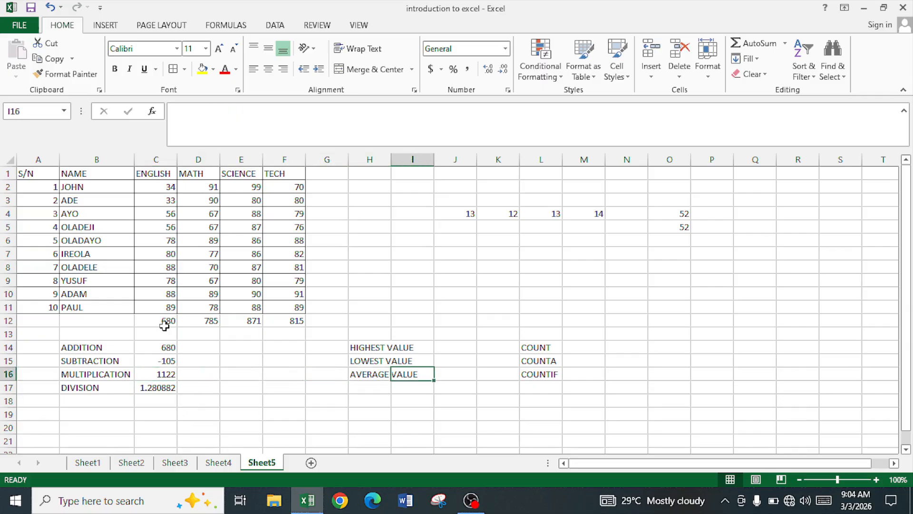
key(Right)
key(Left)
key(Left)
key(Left)
key(Left)
key(Right)
key(Right)
key(Right)
key(Right)
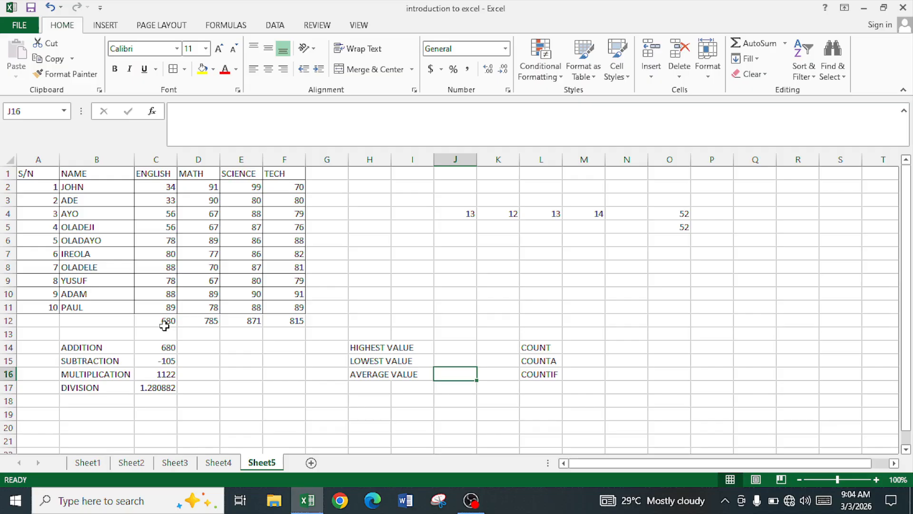
text(=AVERAGE()
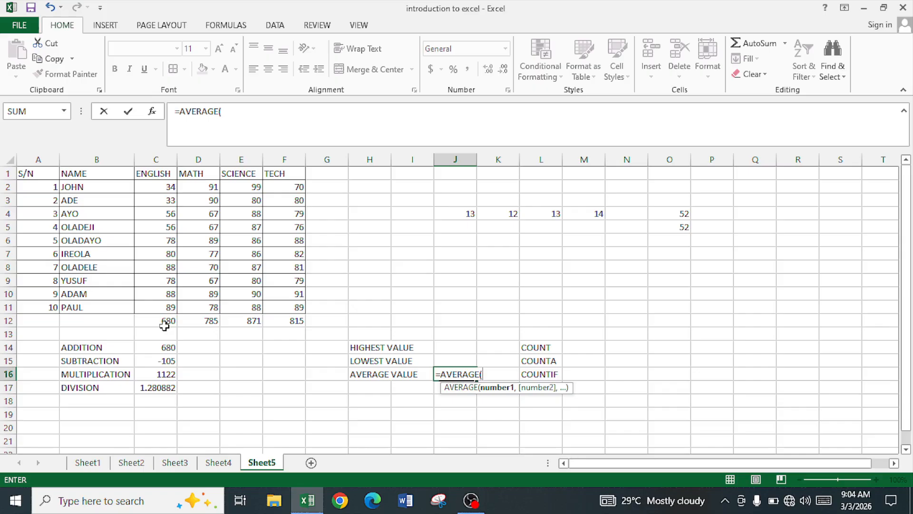
click(160, 188)
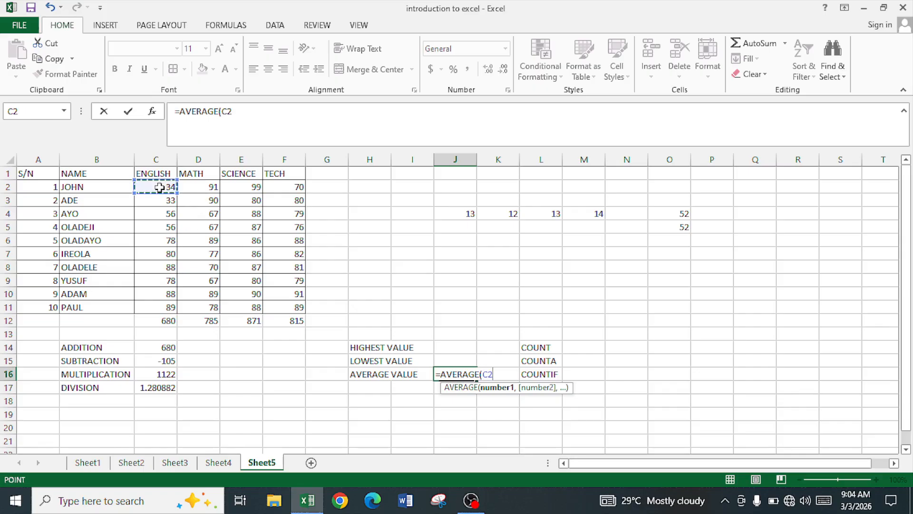
drag(160, 188, 160, 307)
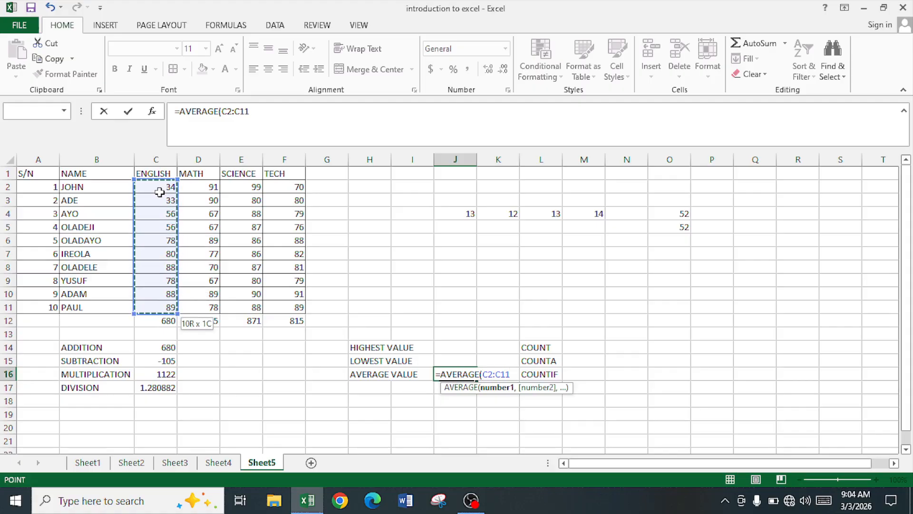
text())
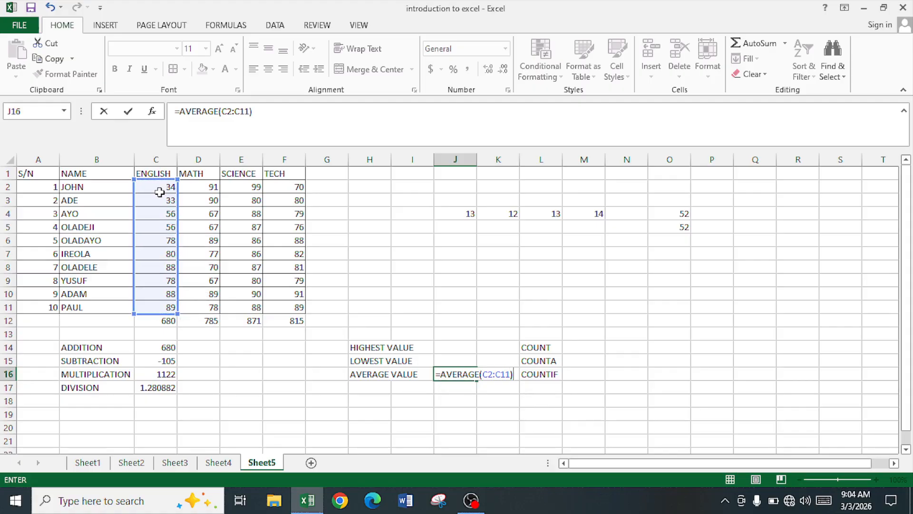
key(Return)
key(Up)
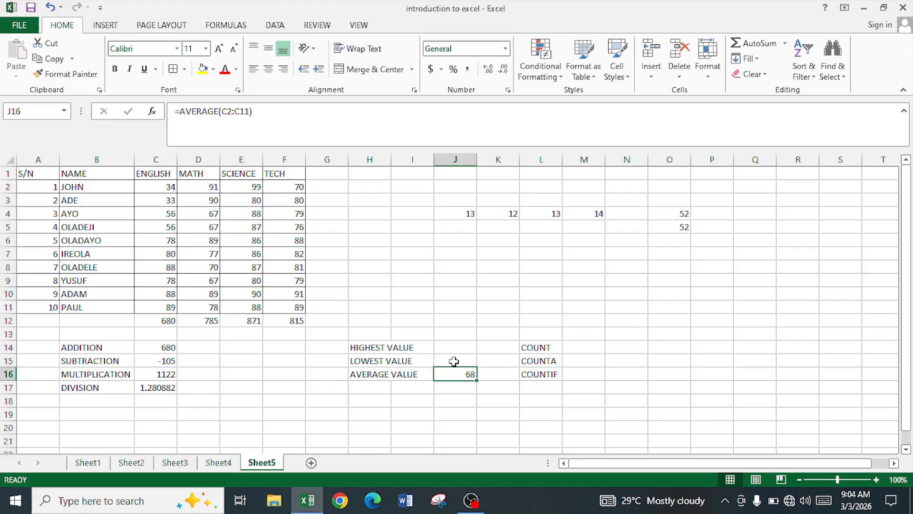
Step: Enter the formula =MIN(C2:C11) in J15, beside the LOWEST VALUE label, to find the lowest English score
key(Up)
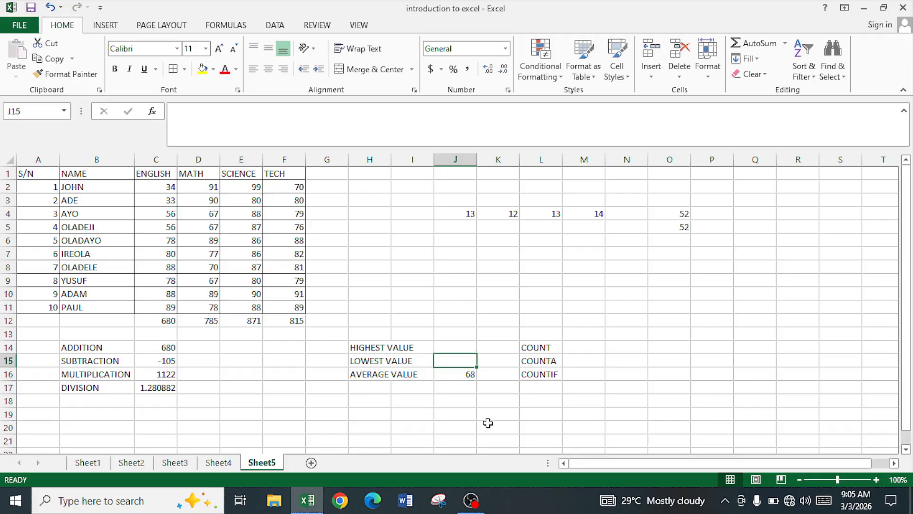
text(=MIN)
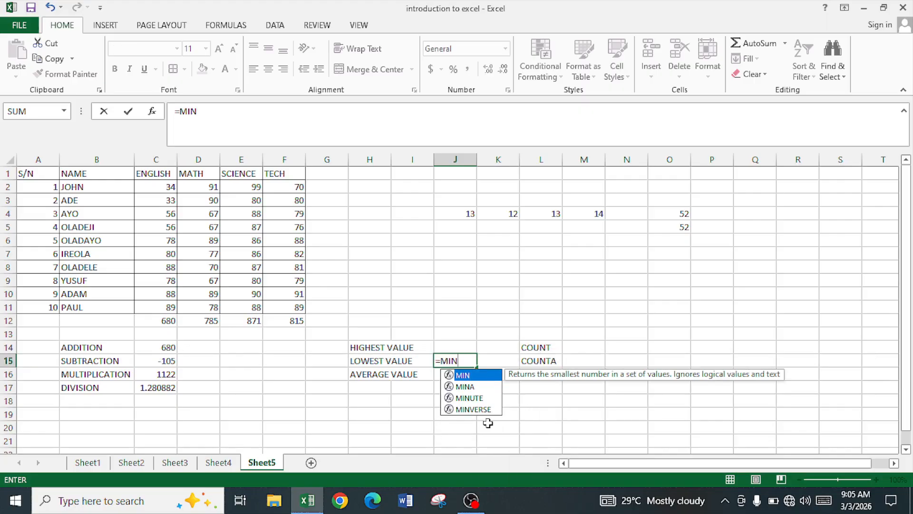
text(()
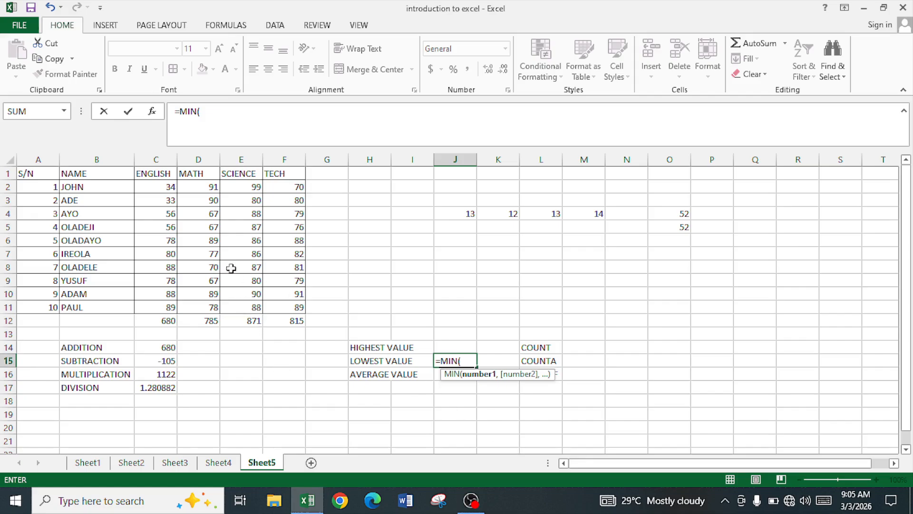
drag(168, 187, 167, 305)
text())
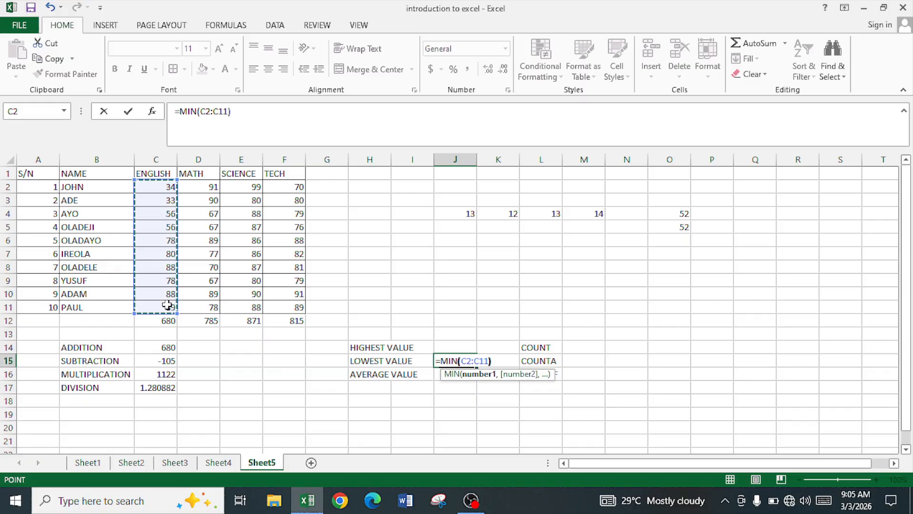
key(Return)
key(Up)
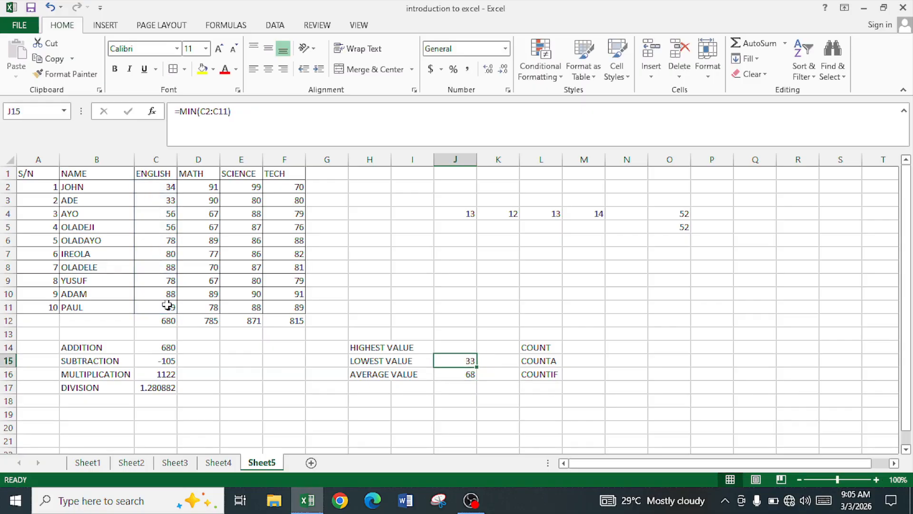
Step: Set the second English score, in C3, to 54 and check the lowest value in J15
key(Left)
key(Left)
key(Left)
key(Left)
key(Left)
key(Left)
key(Left)
key(Up)
key(Up)
key(Up)
key(Up)
key(Up)
key(Up)
key(Up)
key(Up)
key(Up)
key(Up)
key(Up)
key(Up)
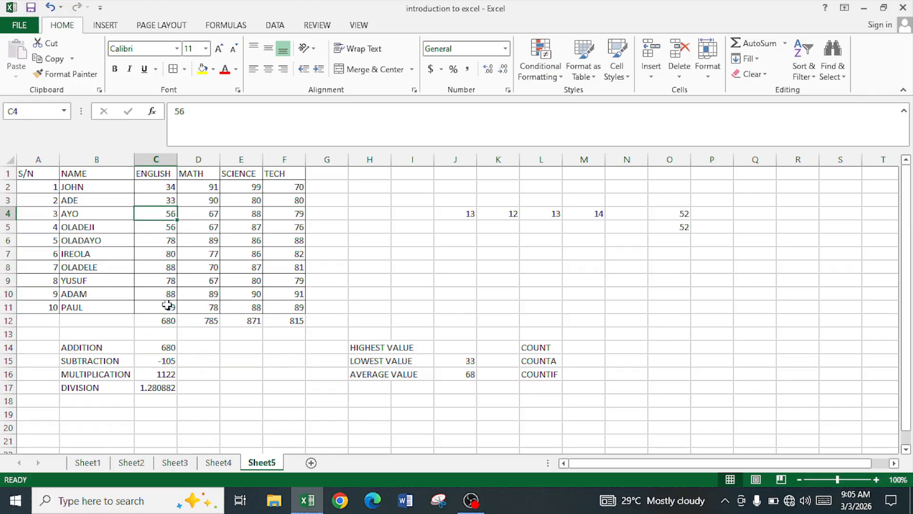
text(4)
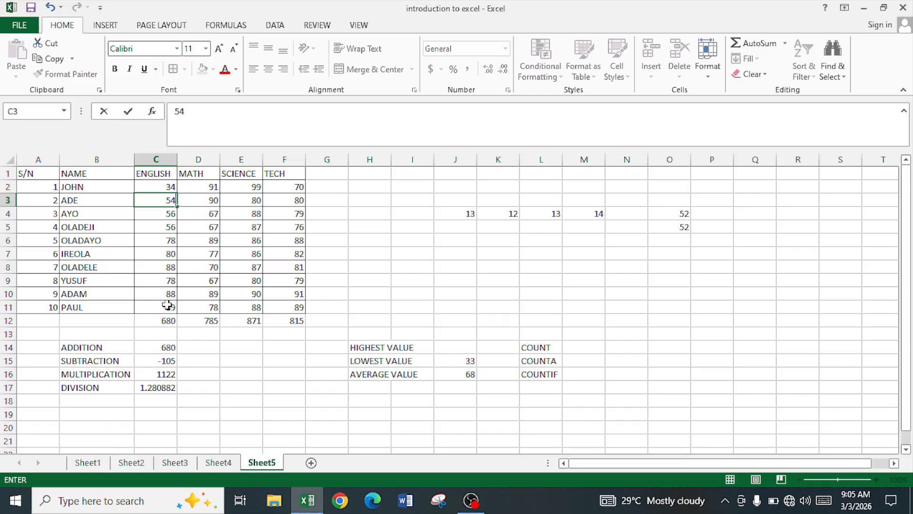
key(Left)
key(Right)
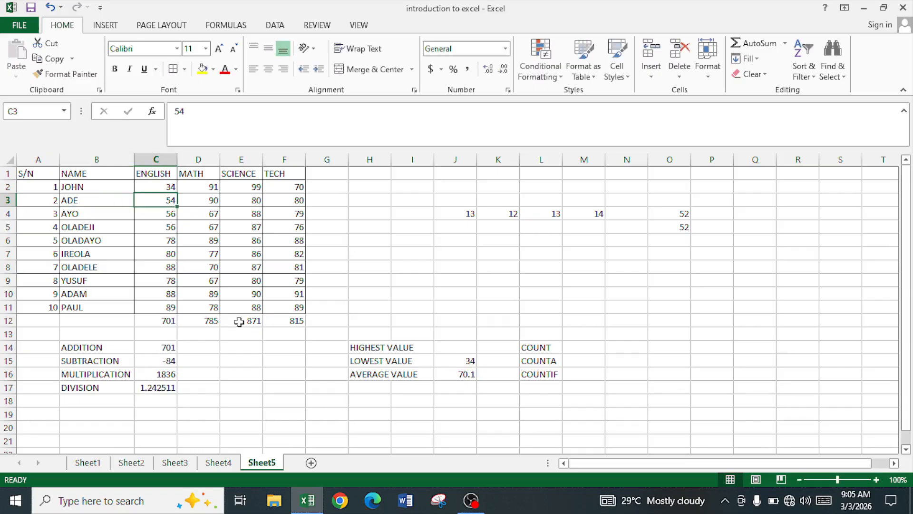
click(470, 363)
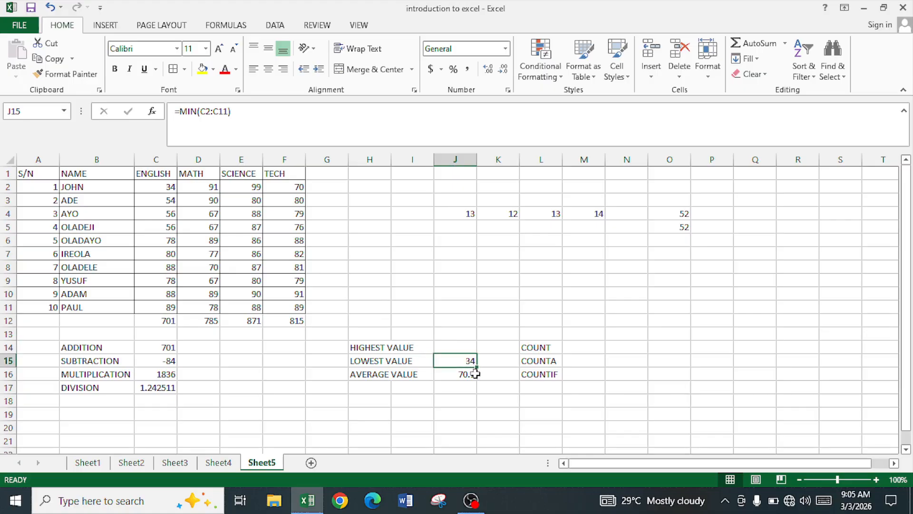
Step: Enter the formula =MAX(E4:E11) in J14, beside the HIGHEST VALUE label, to find the highest Science score in that range
click(466, 350)
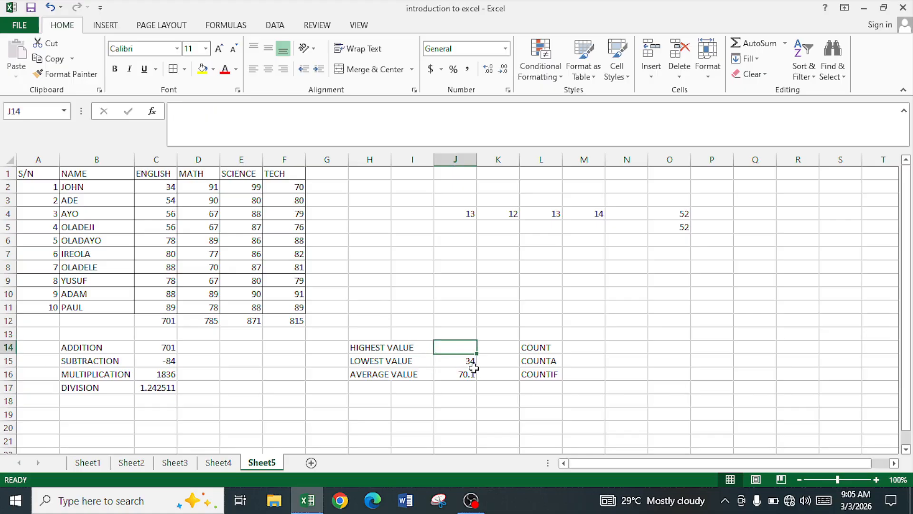
text(=)
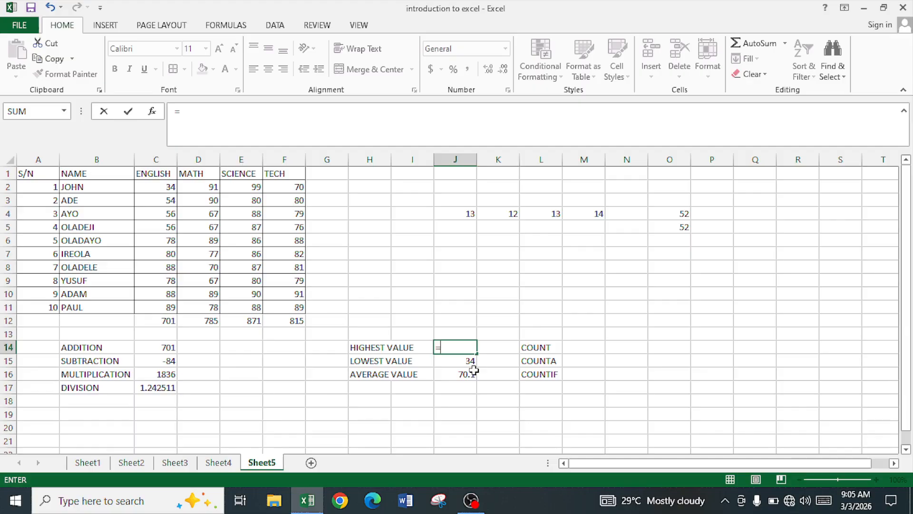
text(MA)
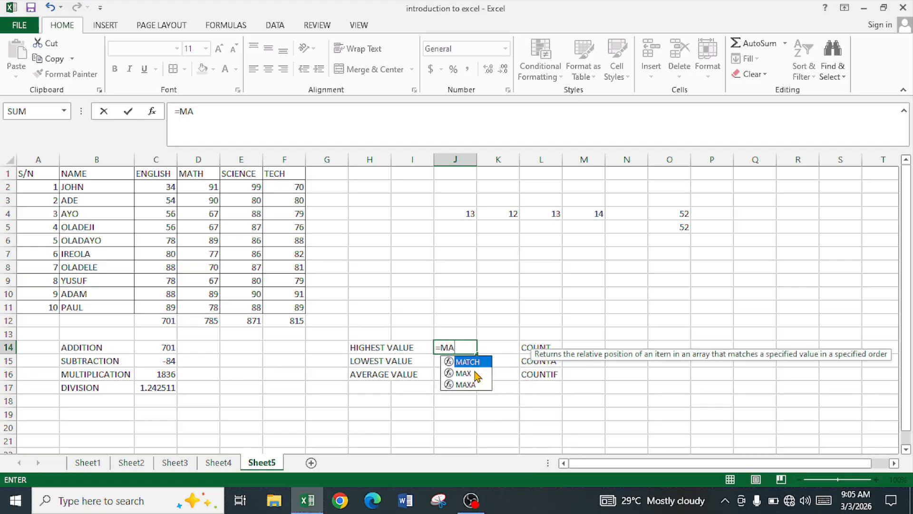
text(X()
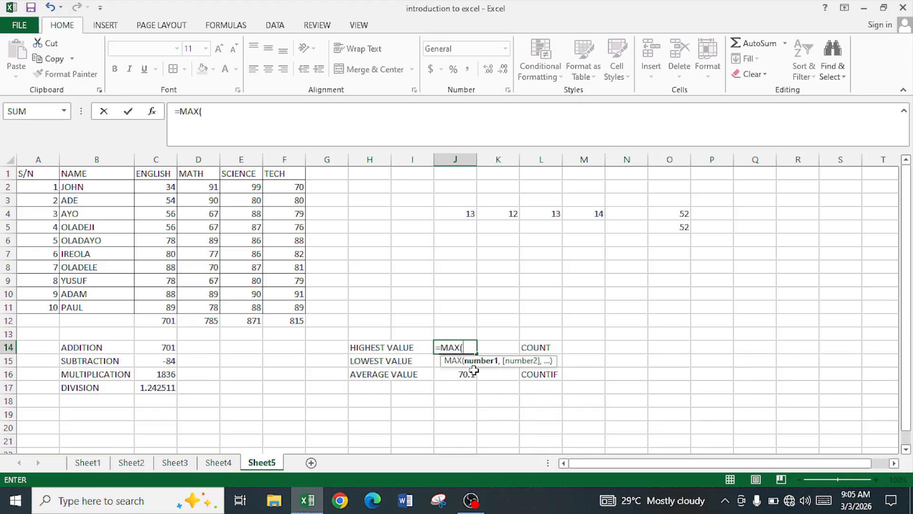
text(E4)
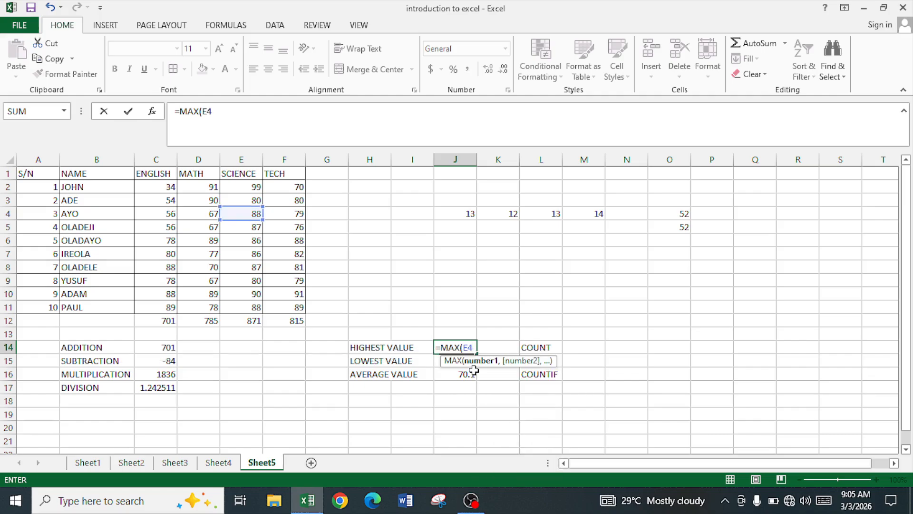
text(:E11)
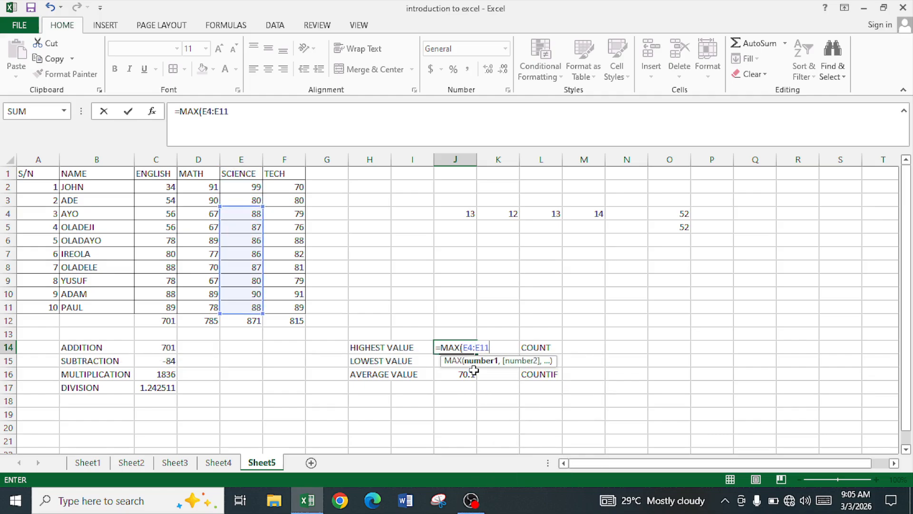
text())
key(Return)
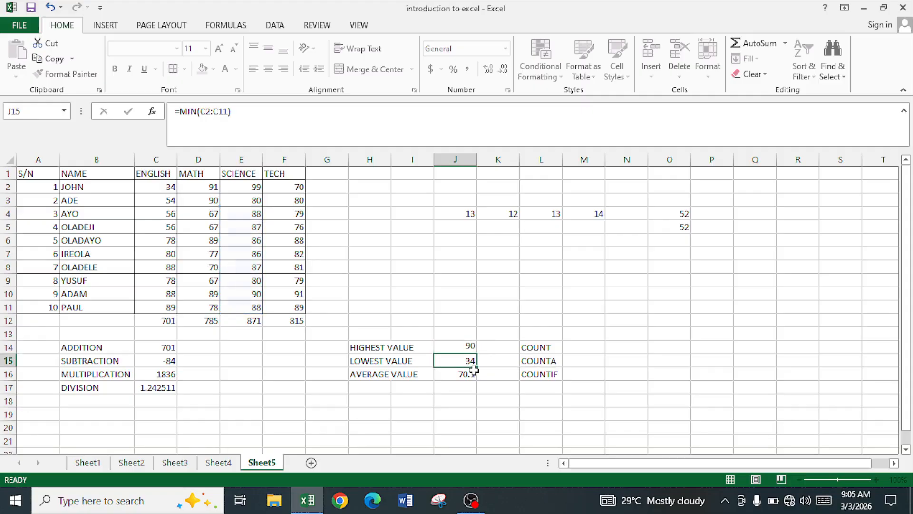
Step: Edit the MAX formula in J14 so its range starts at E2, giving =MAX(E2:E11)
key(Up)
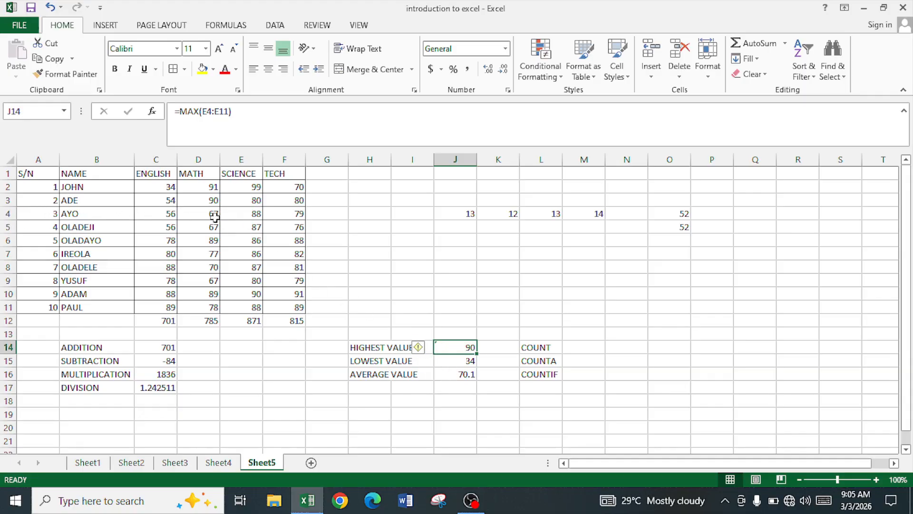
click(209, 111)
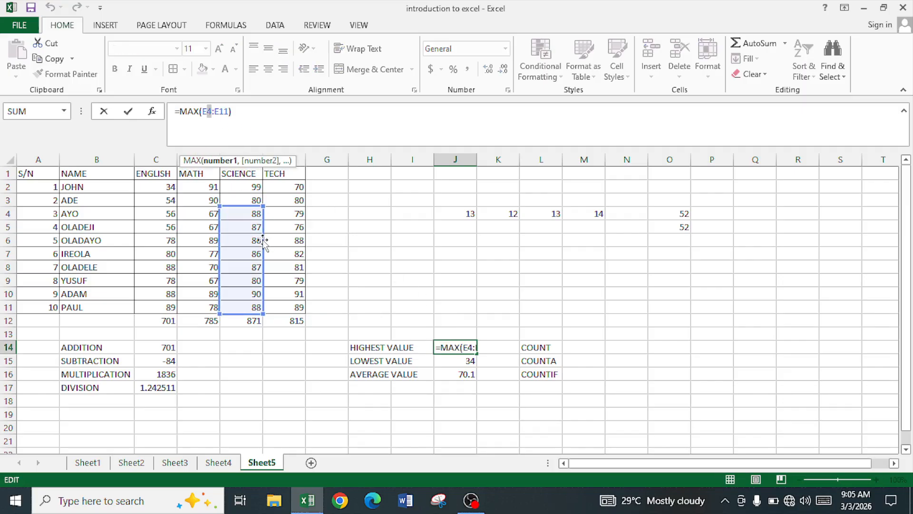
text(2)
key(Return)
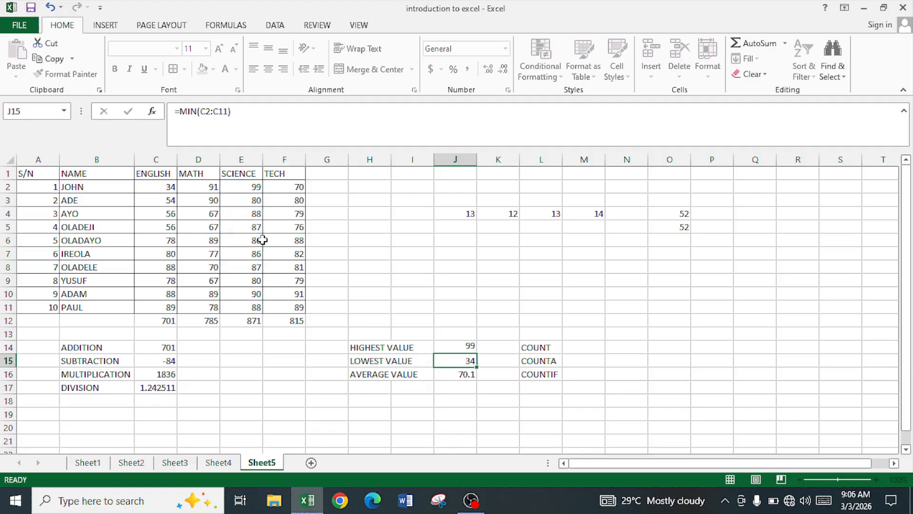
Step: Enter the formula =COUNT(F2:F11) in M14, beside the COUNT label, to count the numeric Tech scores
key(Up)
key(Right)
key(Right)
key(Right)
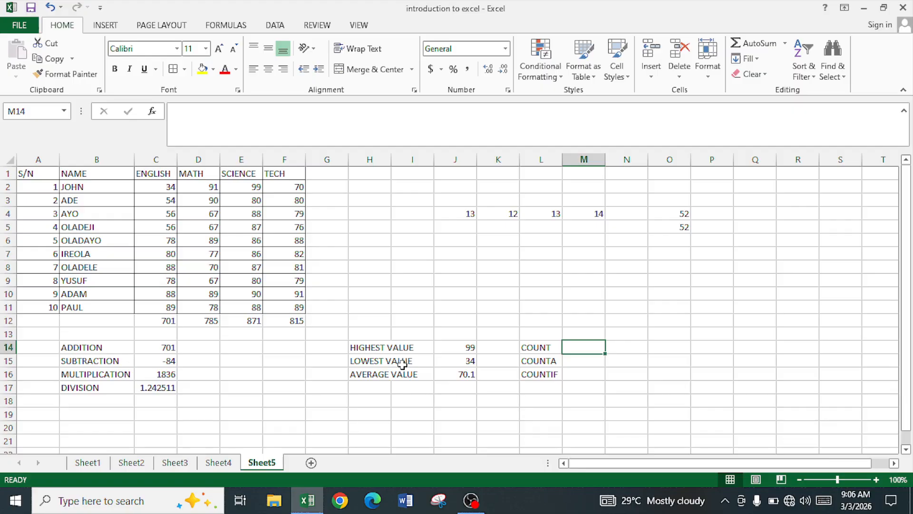
text(=COUNT()
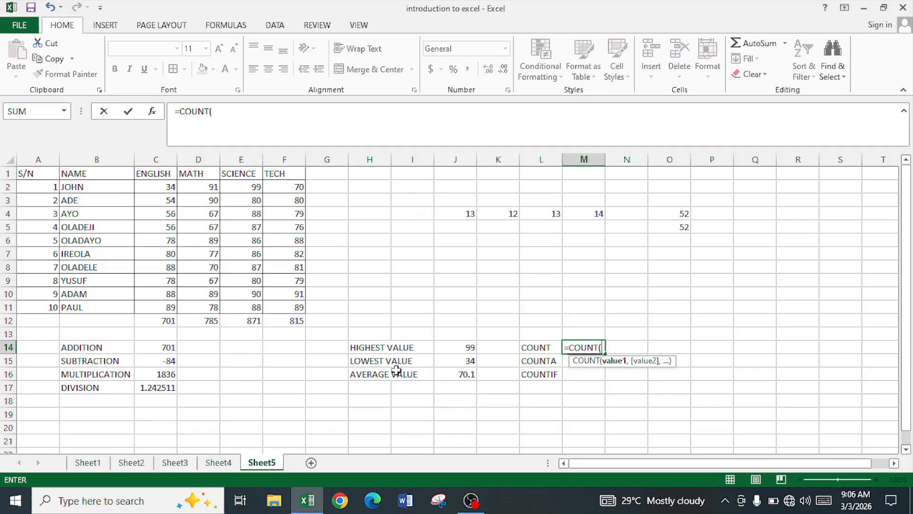
text(F2:F)
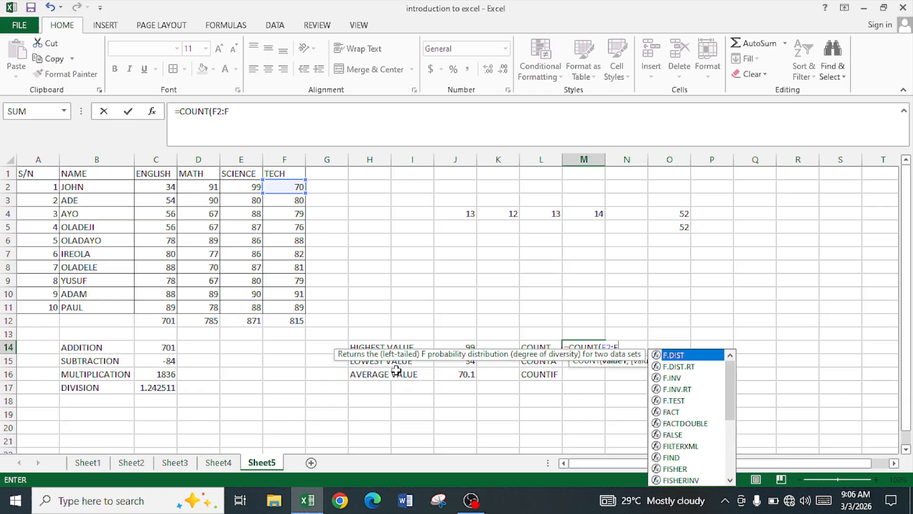
text(11))
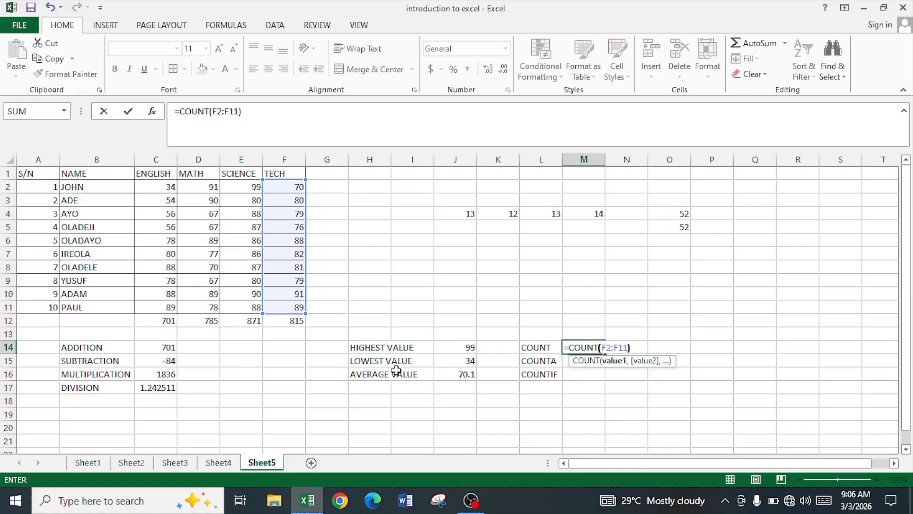
key(Return)
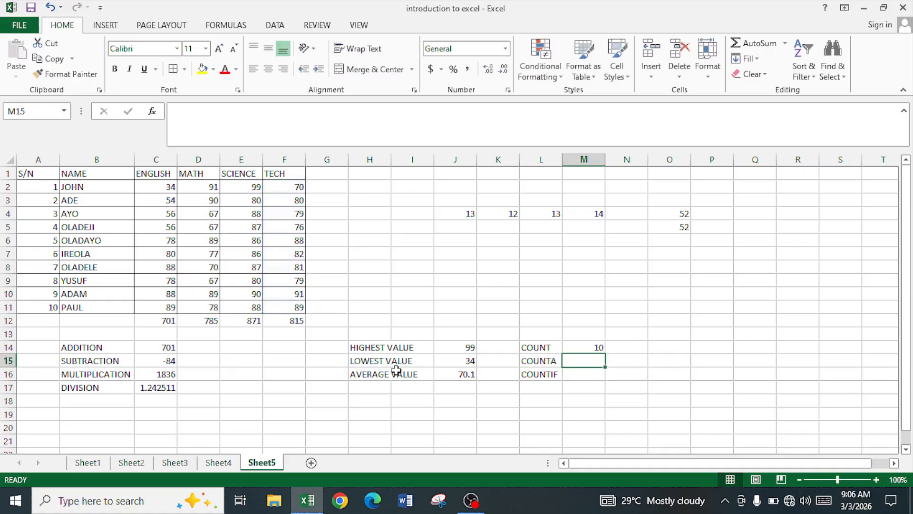
key(Up)
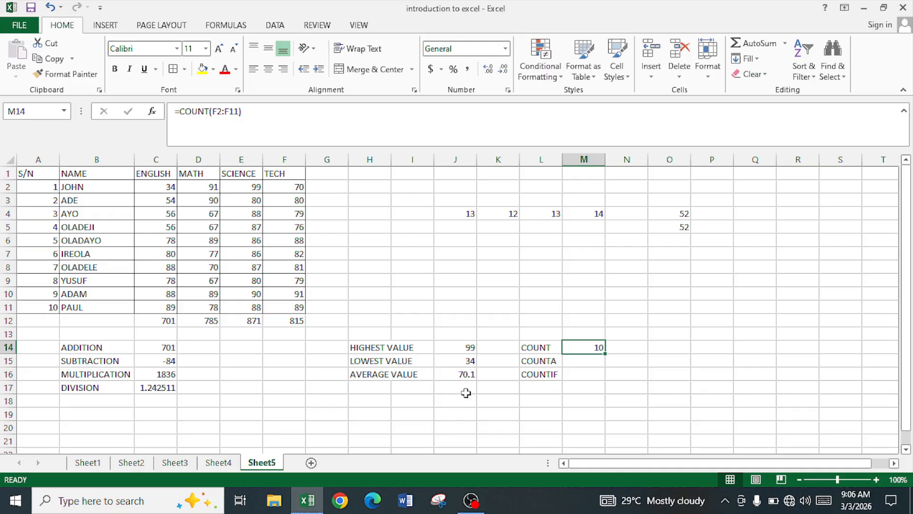
Step: Clear the second Tech score, in F3, to test the COUNT formula
click(292, 201)
key(BackSpace)
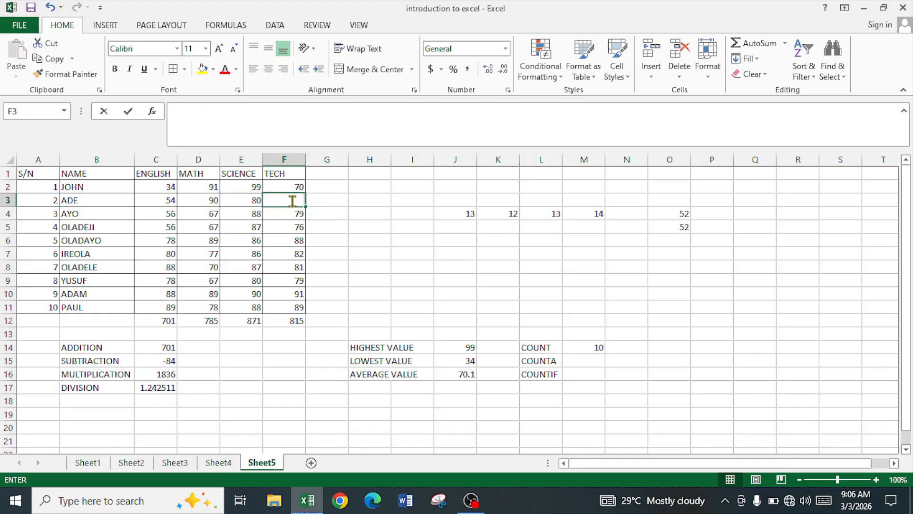
key(Return)
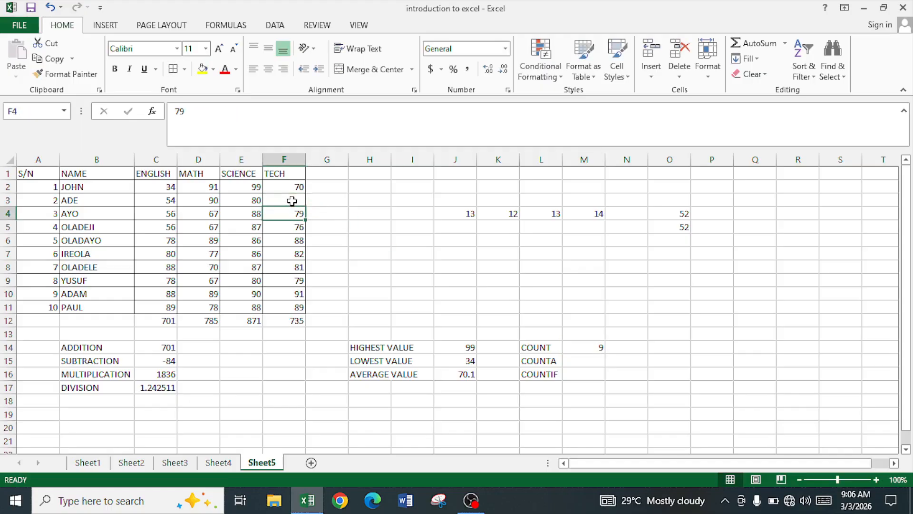
Step: Enter 10 as the second Tech score in F3
click(292, 201)
text(10)
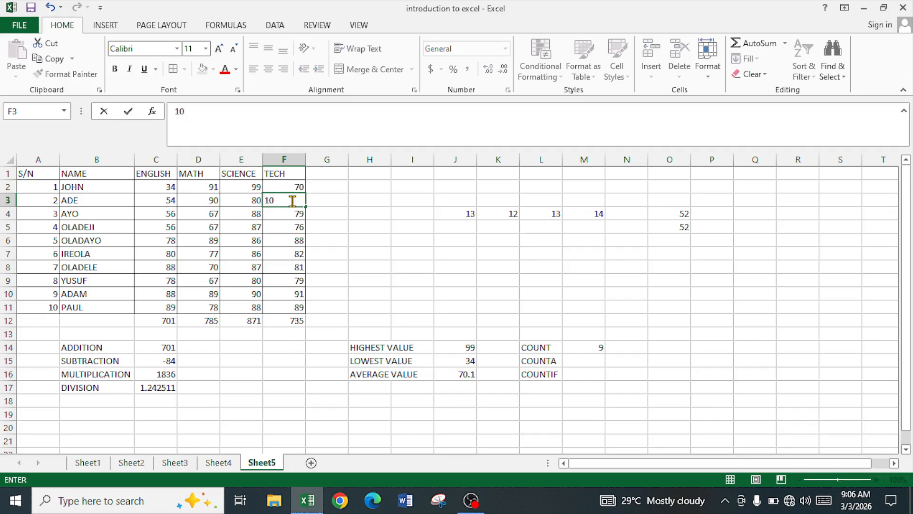
key(Down)
Step: Enter the formula =COUNTA(B1:B11) in M15, beside the COUNTA label, to count the filled cells in the name column
key(Down)
key(Down)
key(Right)
key(Right)
key(Right)
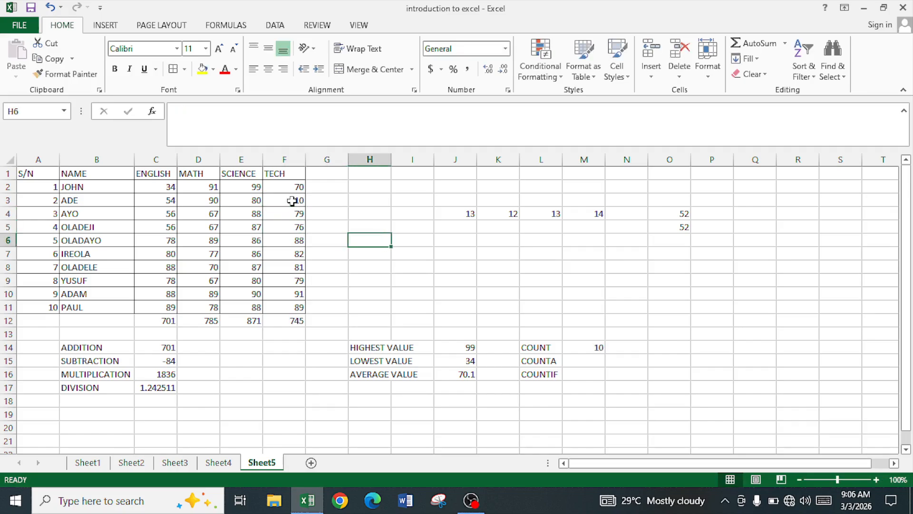
key(Right)
key(Right)
key(Right)
key(Down)
key(Down)
key(Down)
key(Down)
key(Down)
key(Down)
key(Down)
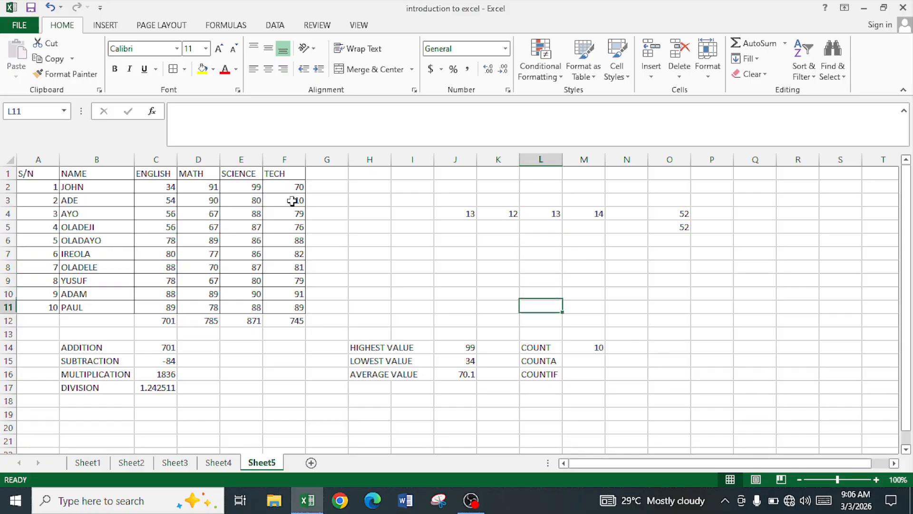
key(Down)
key(Down)
key(Right)
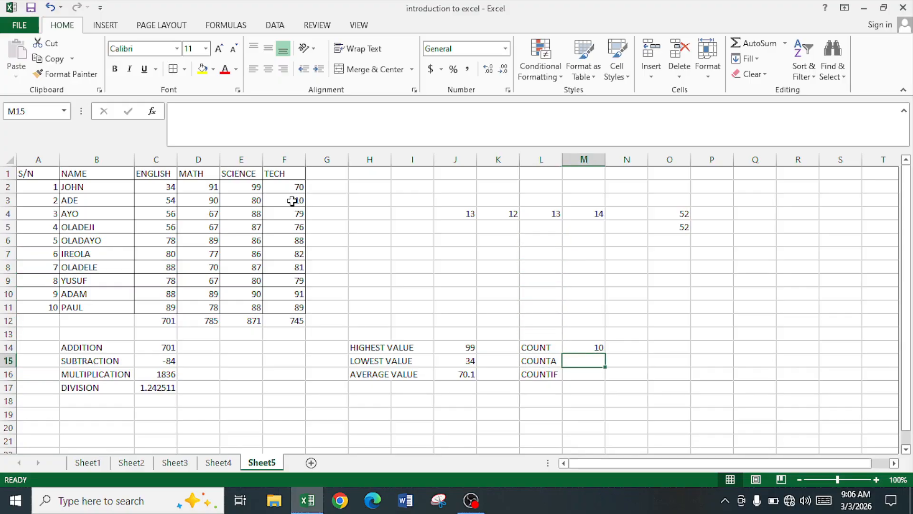
key(Up)
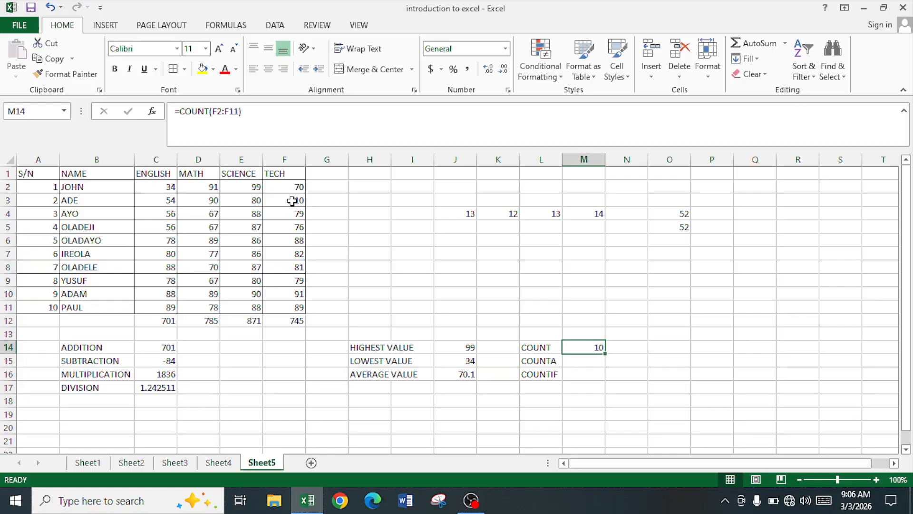
key(Left)
key(Right)
key(Down)
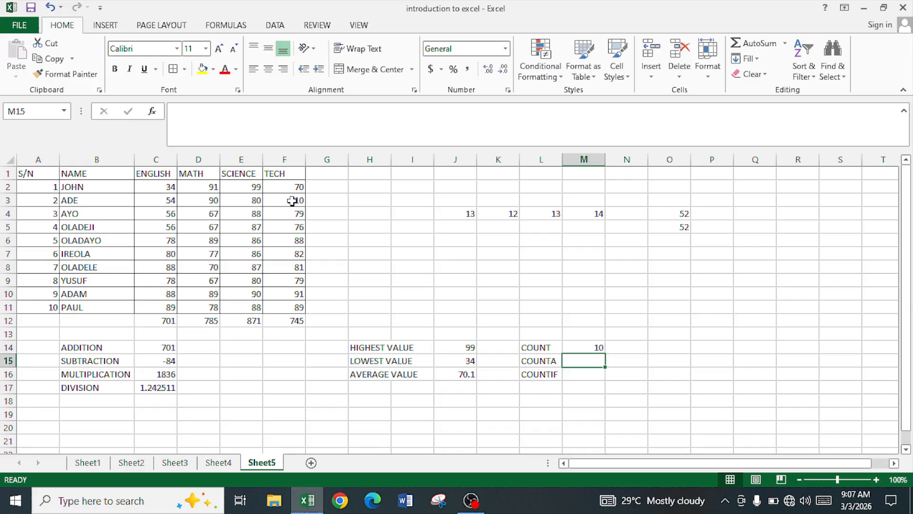
text(=COUNTA)
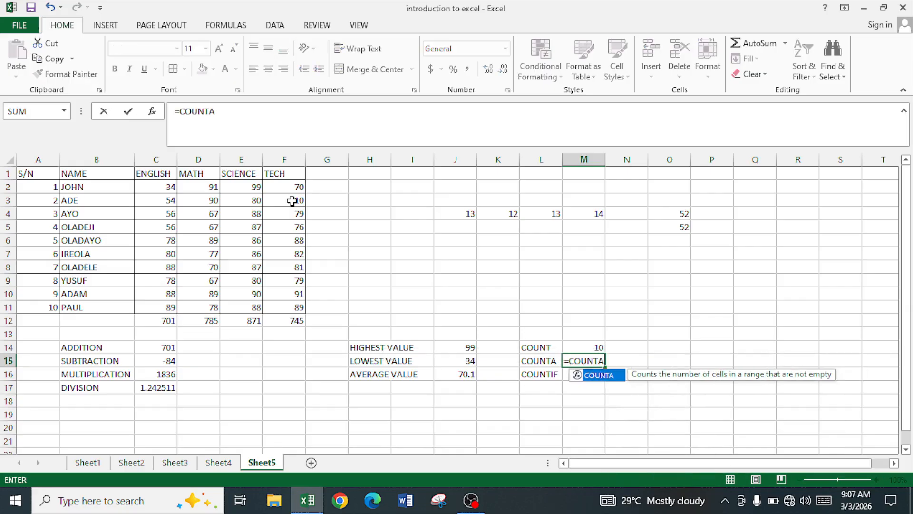
text((B1:B)
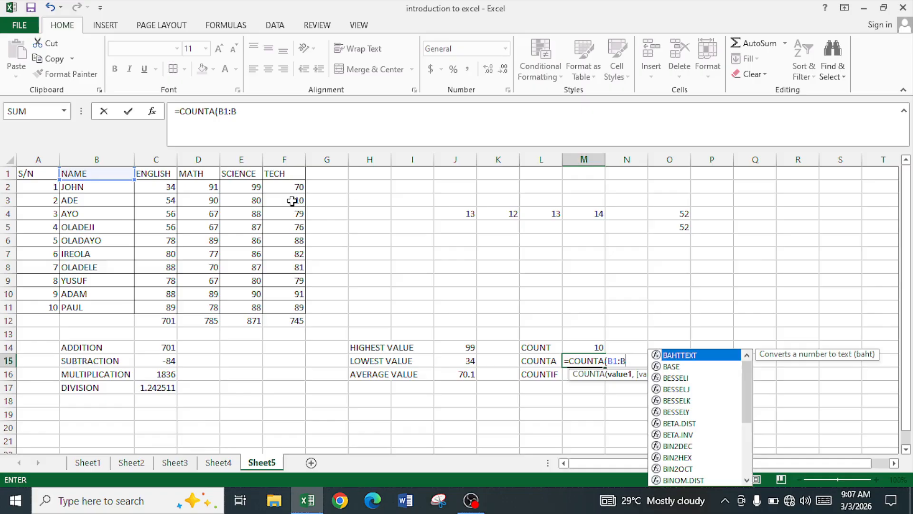
text(11))
key(Return)
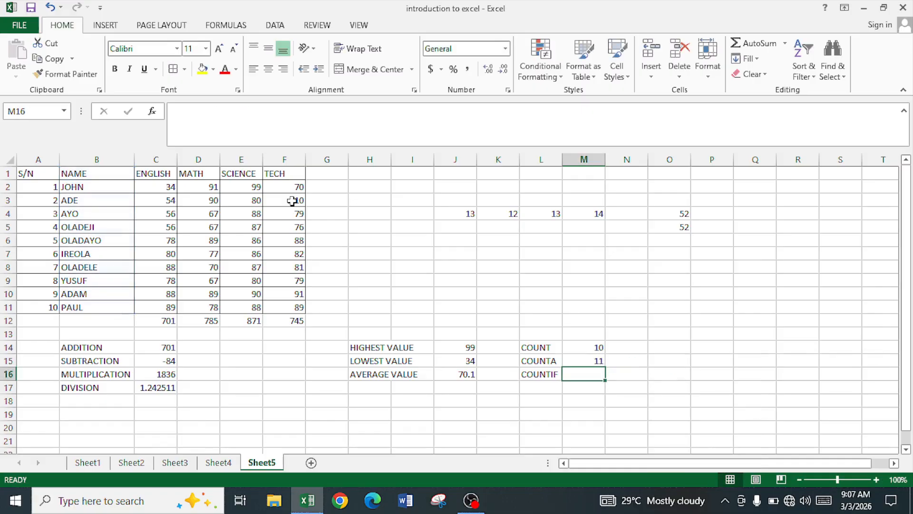
Step: Replace the name column's header in B1 with 1 to test the COUNTA formula with a number
key(Up)
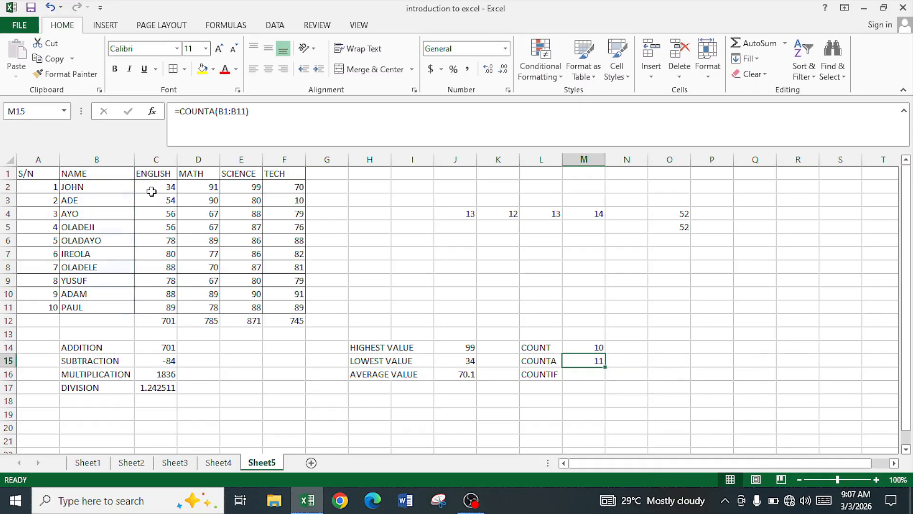
click(99, 175)
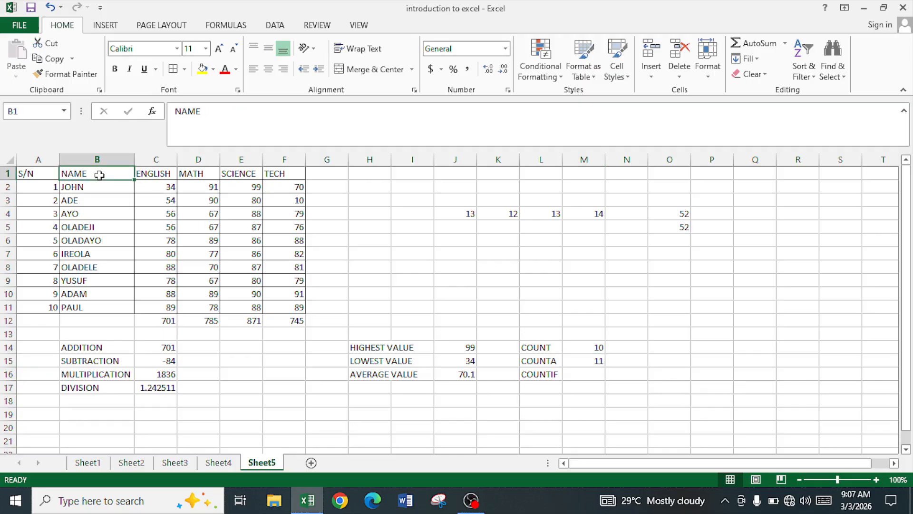
text(1)
key(Left)
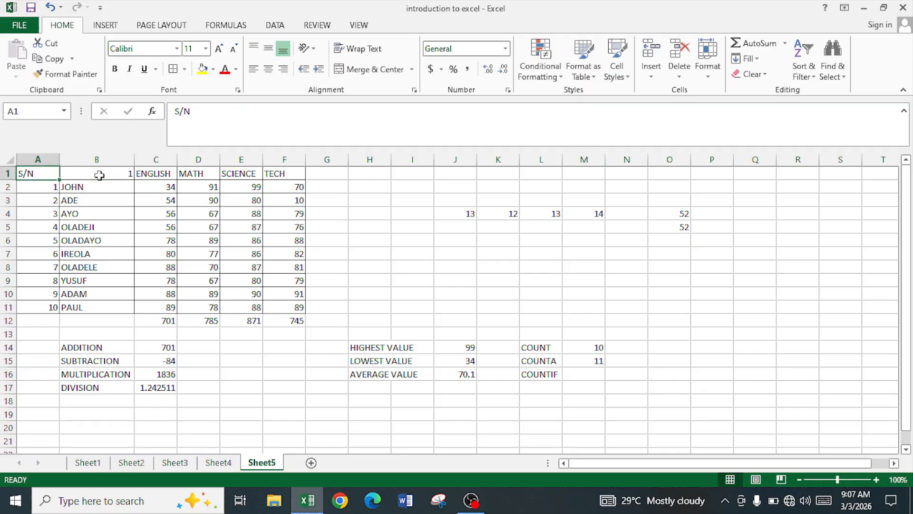
Step: Restore the header NAME in B1
click(99, 175)
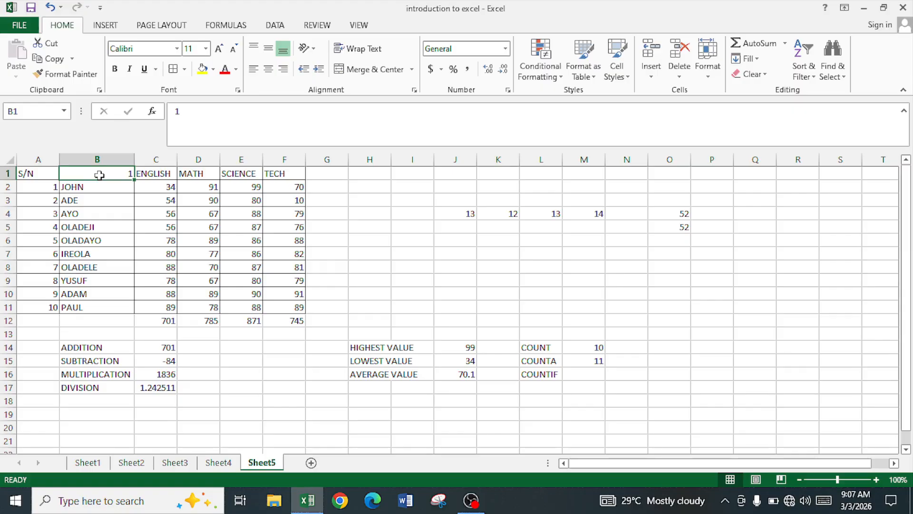
key(ctrl+z)
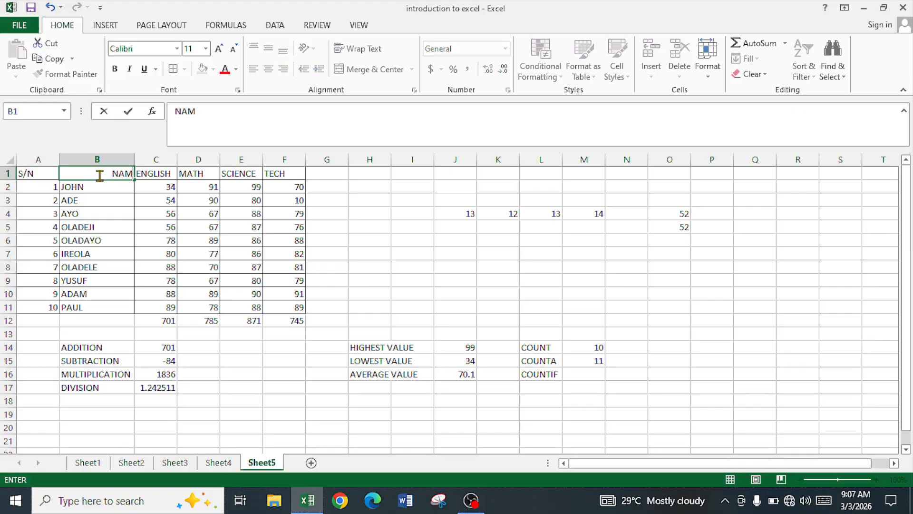
key(Down)
Step: Clear the third student's name in B4 to test the COUNTA formula with an empty cell
key(Down)
key(Down)
key(Down)
key(Down)
key(Down)
key(Down)
key(Down)
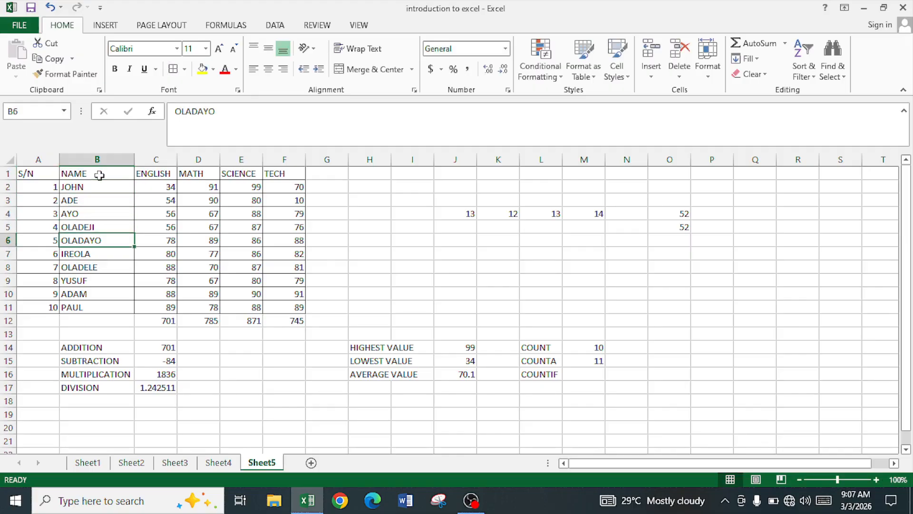
key(Up)
key(Up)
key(Up)
key(Up)
key(Up)
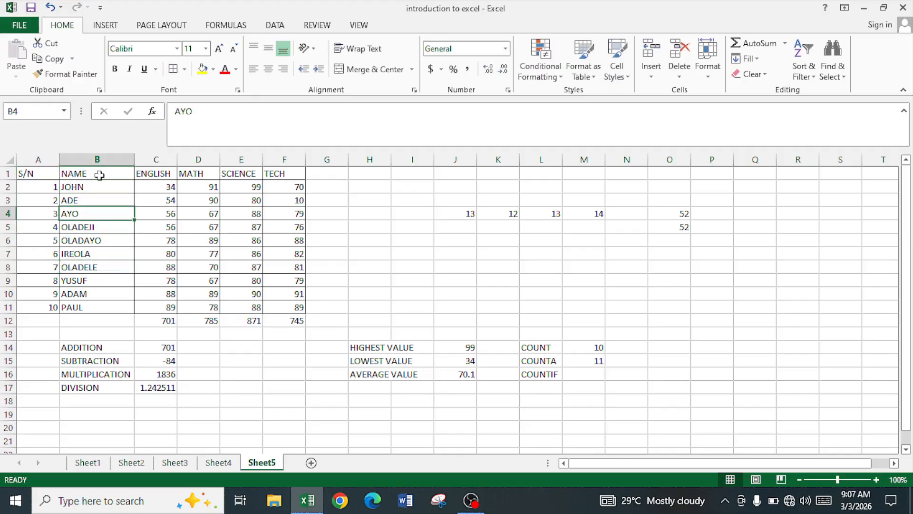
key(BackSpace)
key(Return)
Step: Re-enter the third student's name in B4
key(Up)
text(AYO)
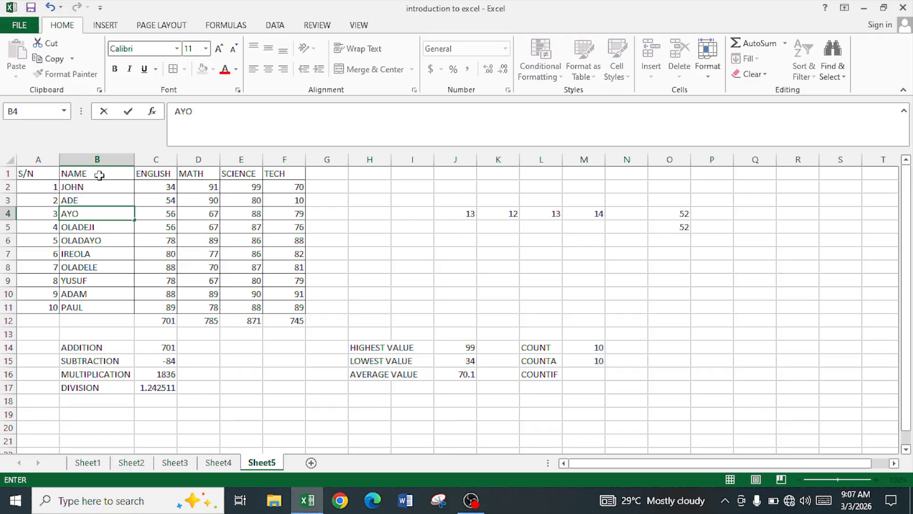
key(Return)
key(Down)
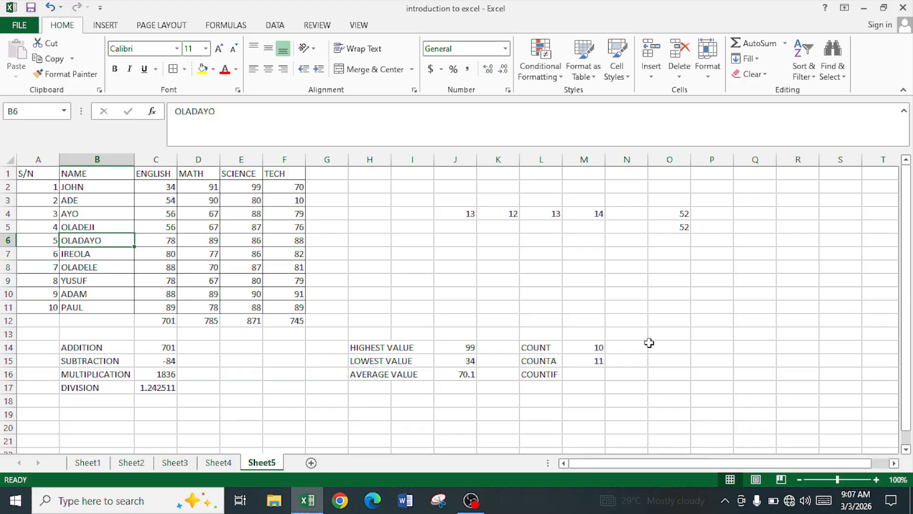
Step: Add the column header GENDER in G1, beside the TECH header
click(590, 375)
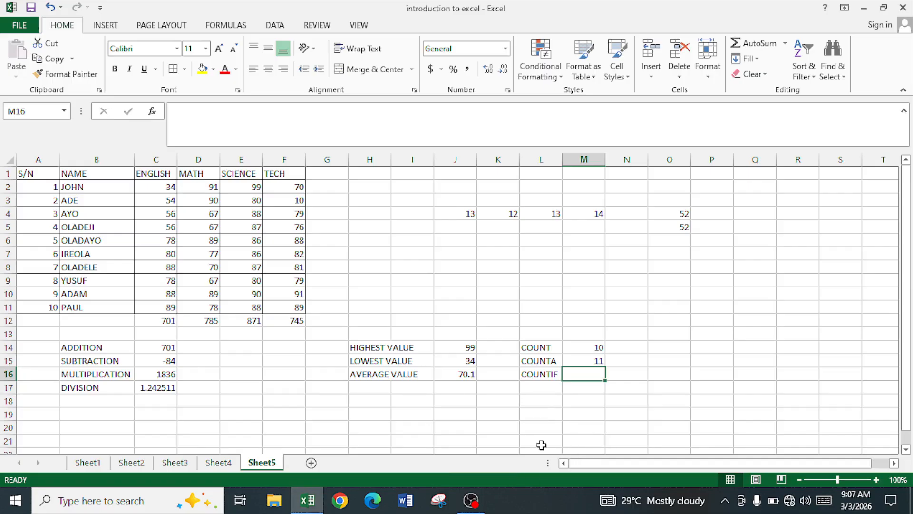
click(329, 176)
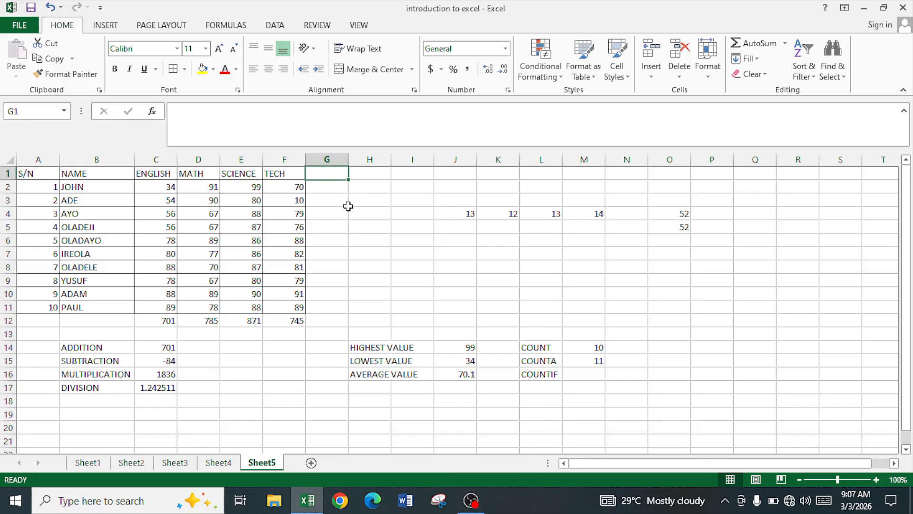
text(GENDER)
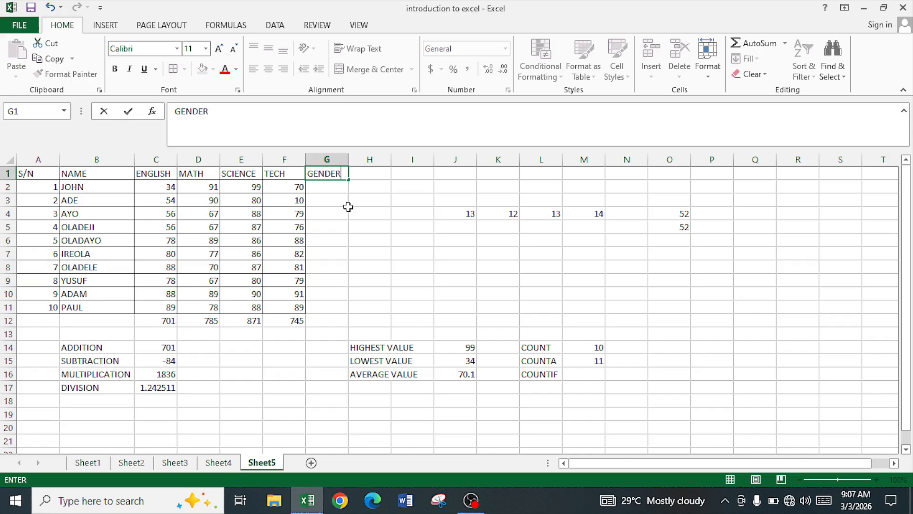
key(Return)
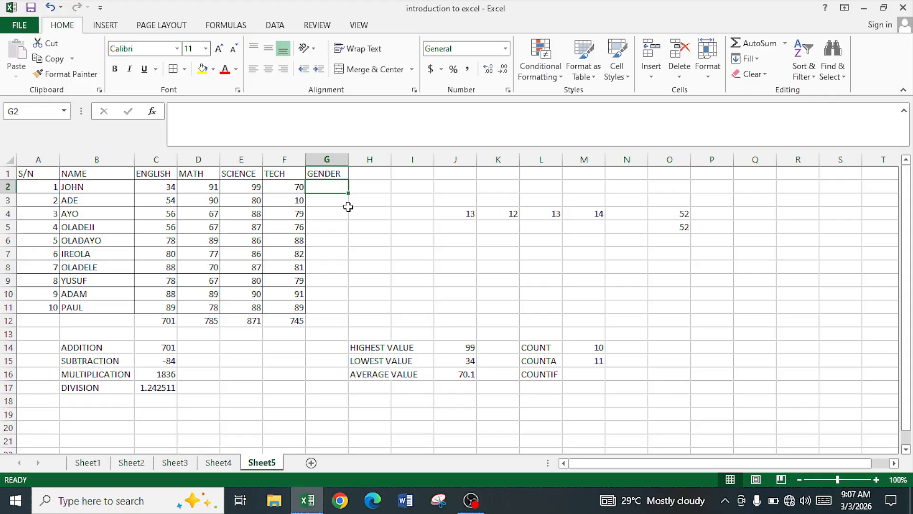
Step: Fill in the genders of the first four students in G2:G5 as M, M, F and M
text(M)
key(Return)
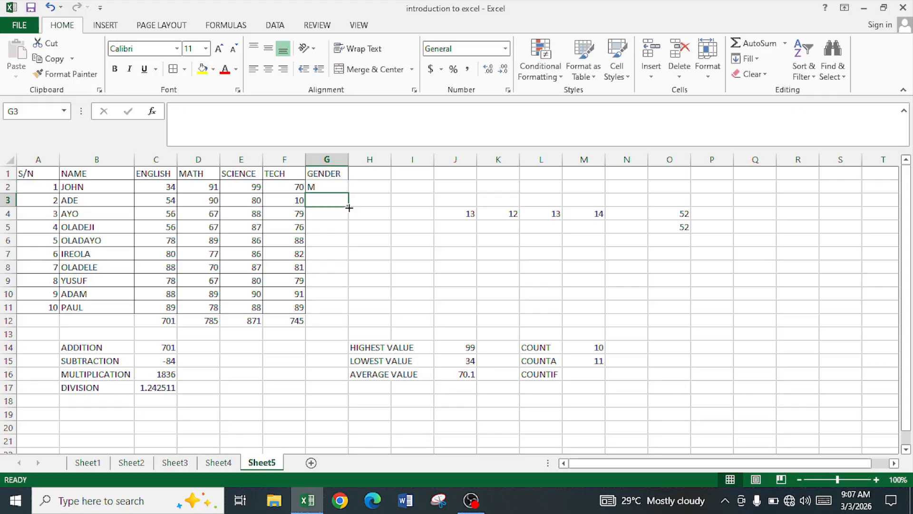
text(M)
key(Return)
text(F)
key(Return)
text(M)
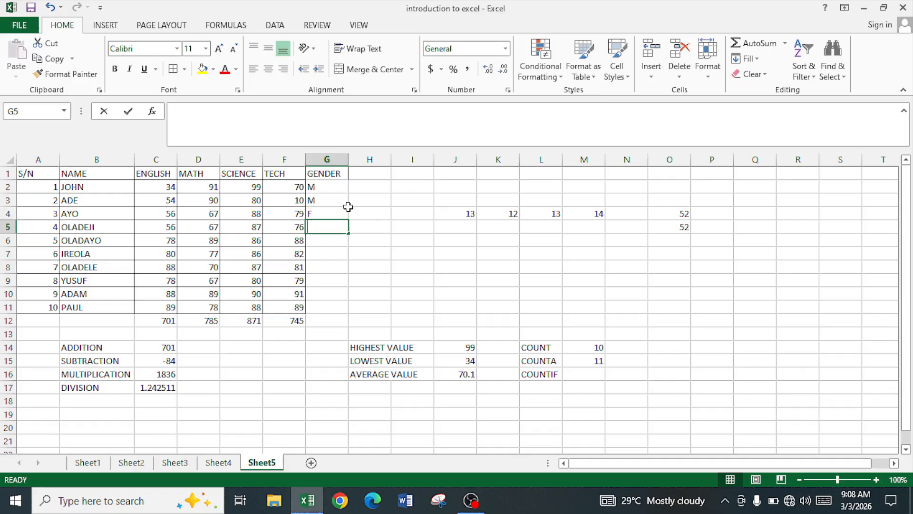
key(Return)
Step: Enter M as the gender of the fifth and sixth students in G6 and G7
click(348, 207)
text(M)
key(Return)
key(Return)
text(M)
key(Up)
key(Up)
text(F)
key(Return)
key(Down)
key(Down)
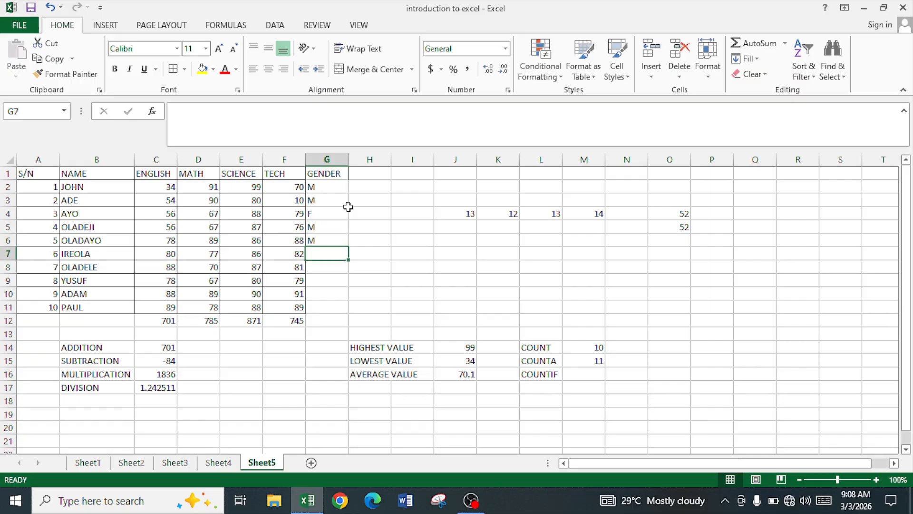
text(M)
key(Return)
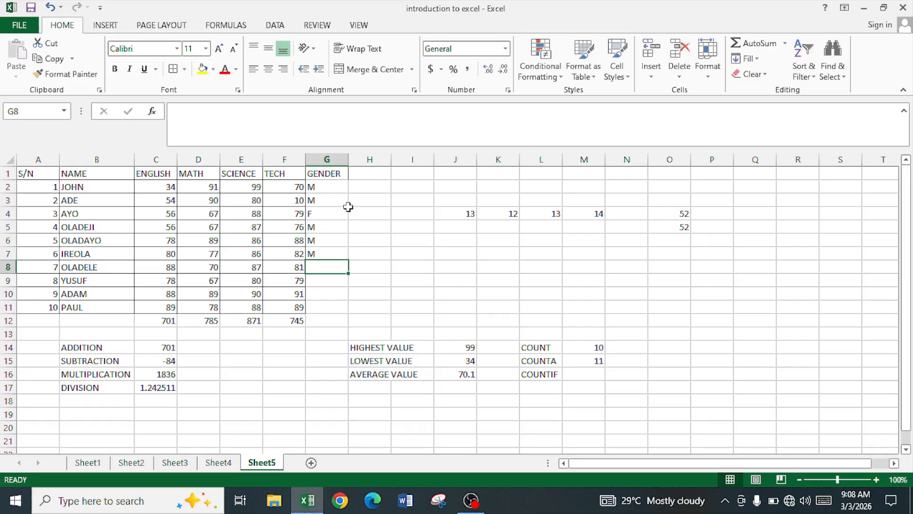
Step: Enter F as the gender of the last four students in G8:G11
text(F)
key(Return)
text(F)
key(Return)
text(F)
key(Return)
text(F)
key(Return)
Step: Enter the formula =COUNTIF(G2:G11,"F") in M16, beside the COUNTIF label, to count the female students
key(Down)
key(Down)
key(Down)
key(Down)
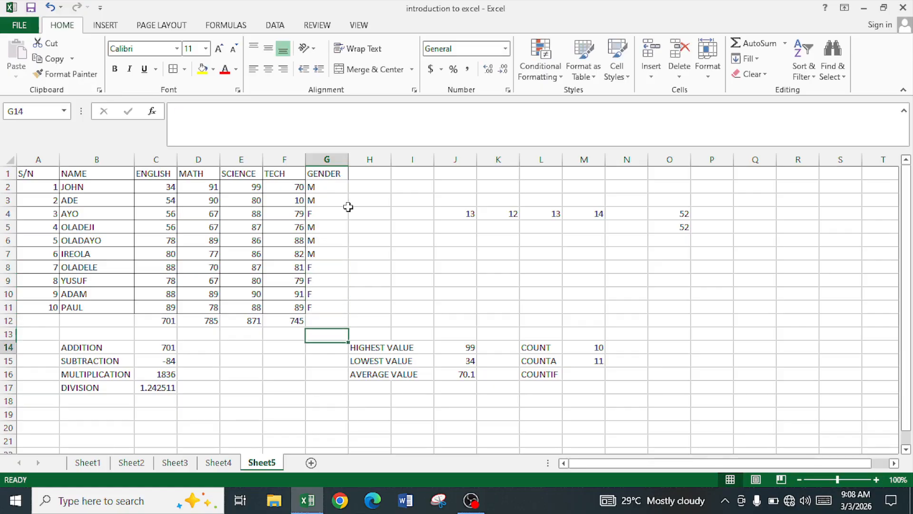
key(Right)
key(Right)
key(Right)
key(Right)
key(Right)
key(Right)
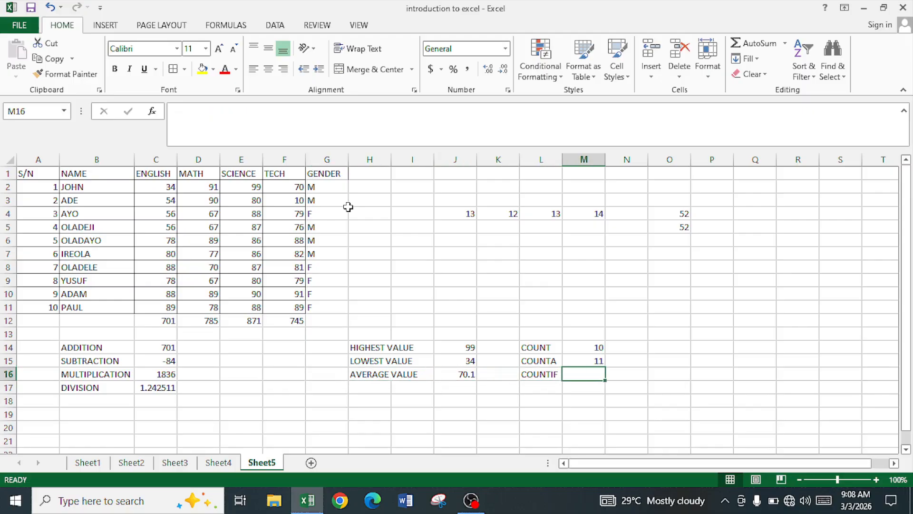
text(=COUNTI)
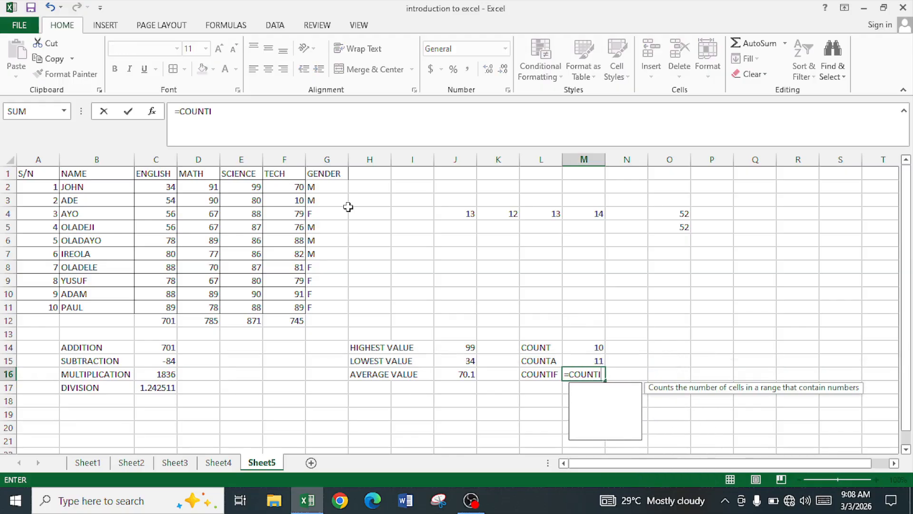
text(F()
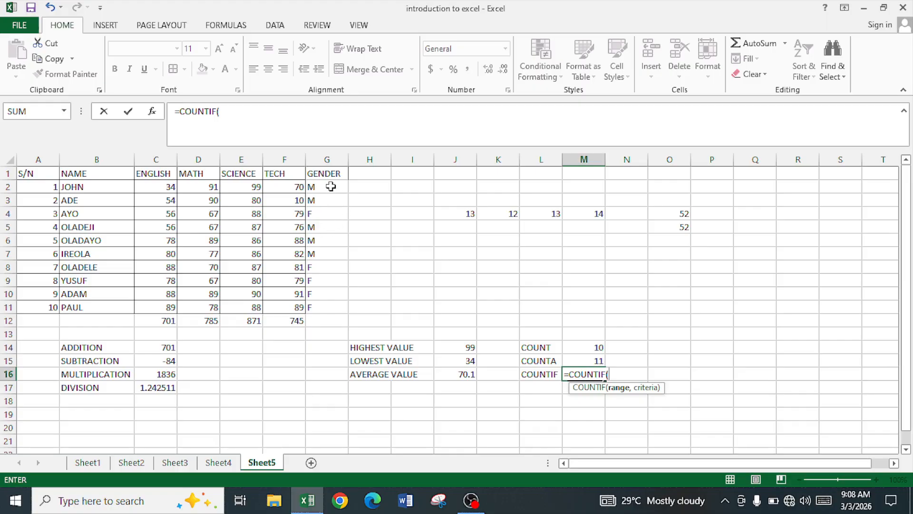
drag(331, 186, 313, 309)
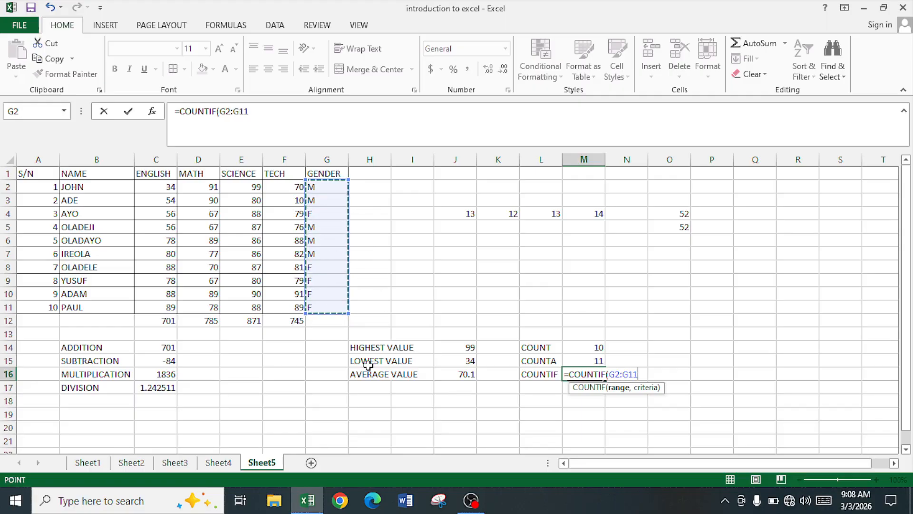
text(,"F)
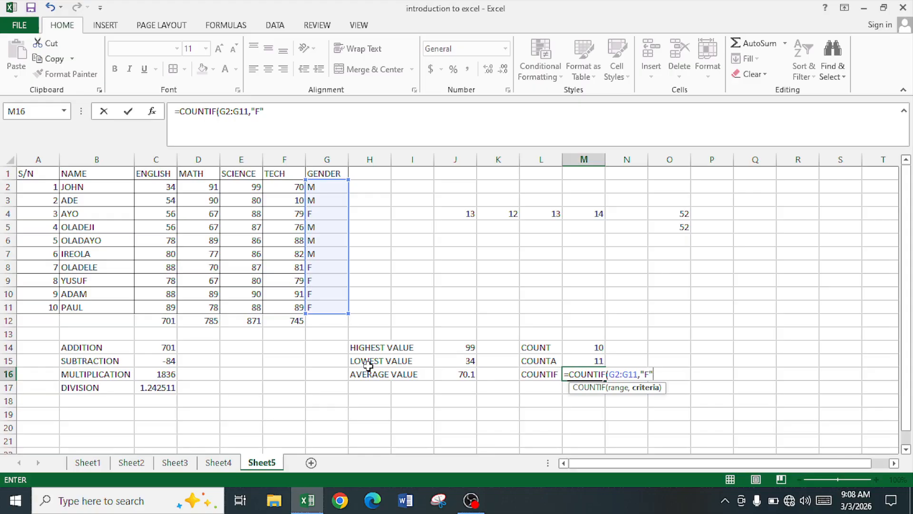
key(Return)
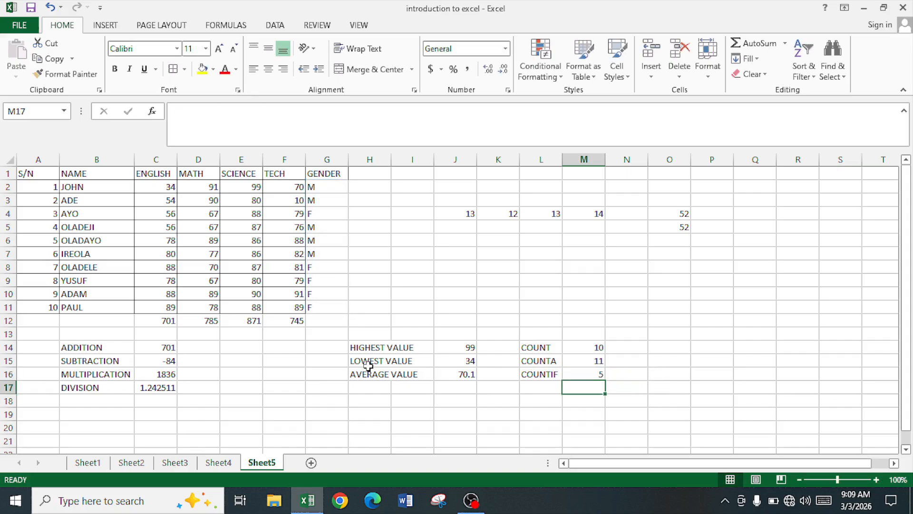
Step: Change the last student's gender in G11 to M to test the COUNTIF formula
key(Up)
key(Left)
key(Left)
key(Left)
key(Left)
key(Left)
key(Up)
key(Up)
key(Up)
key(Up)
key(Up)
key(Up)
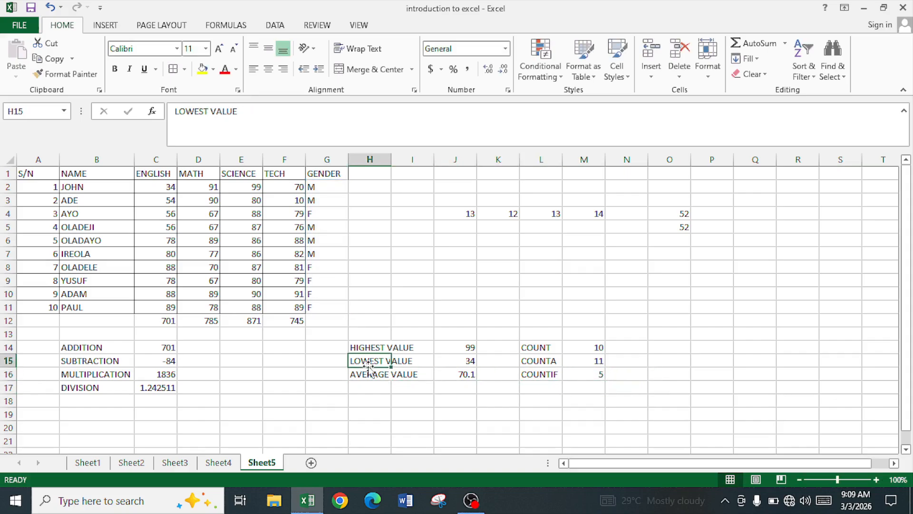
key(Left)
key(Left)
key(Down)
key(Right)
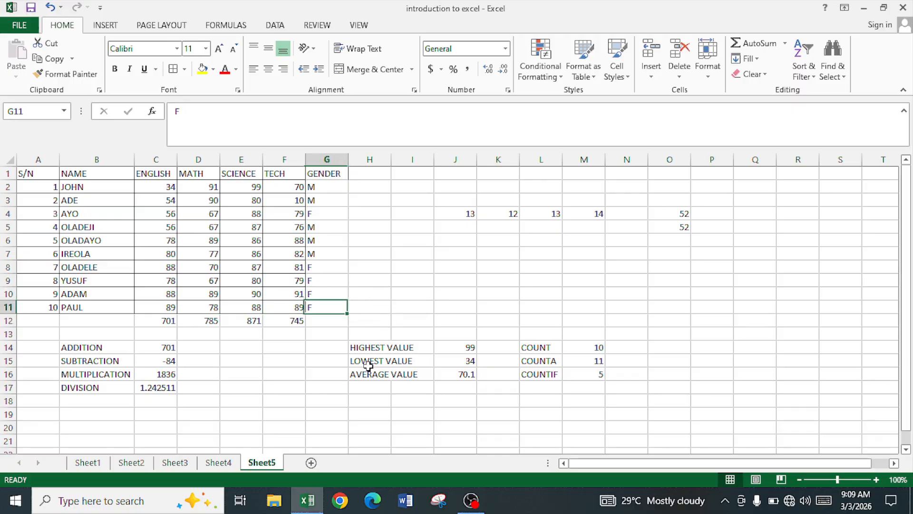
text(M)
key(Up)
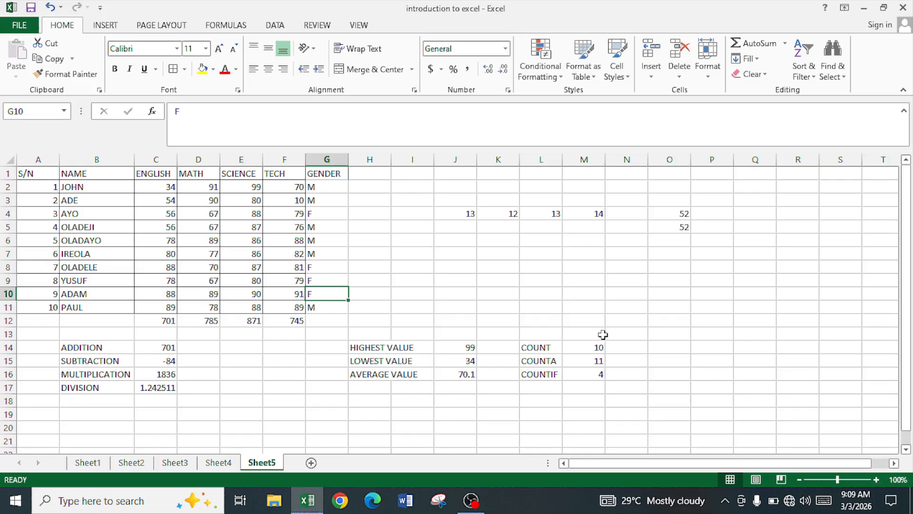
Step: Enter the label COUNTBLANK in L17, below the COUNTIF label
click(537, 385)
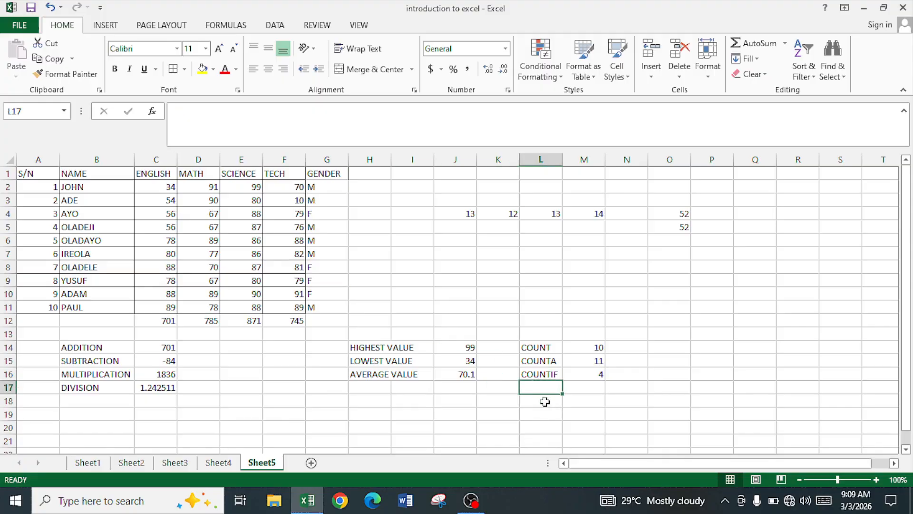
text(O)
text(COUNTIF)
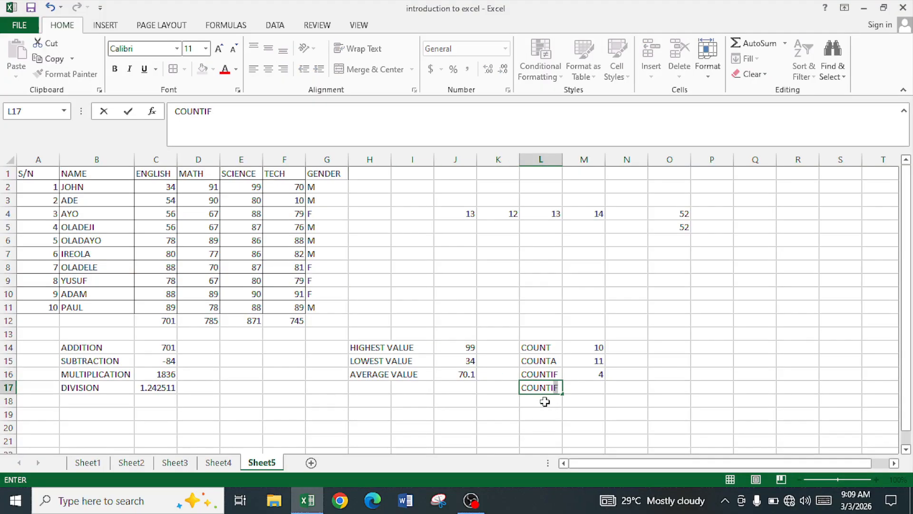
key(BackSpace)
text(BLANK)
key(Tab)
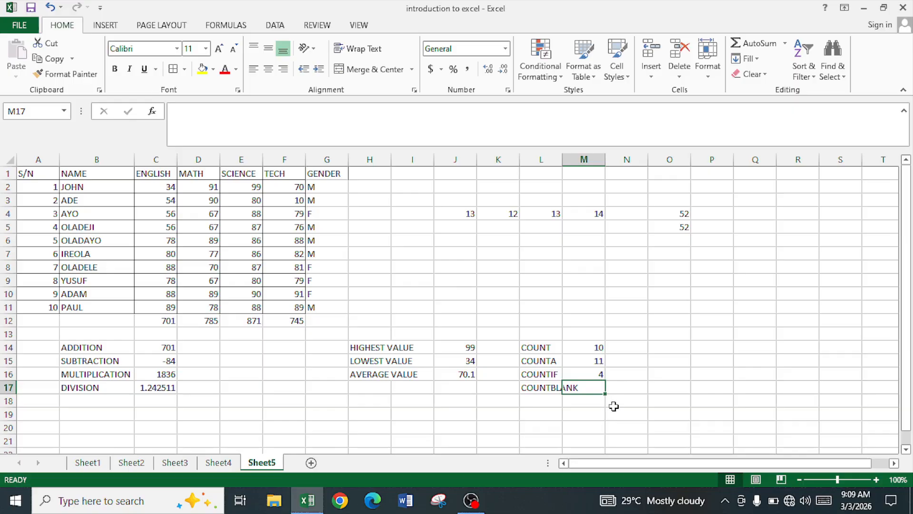
Step: Enter the formula =COUNTBLANK(C2:C11) in M17 to count the blank cells among the English scores
text(=COUNT)
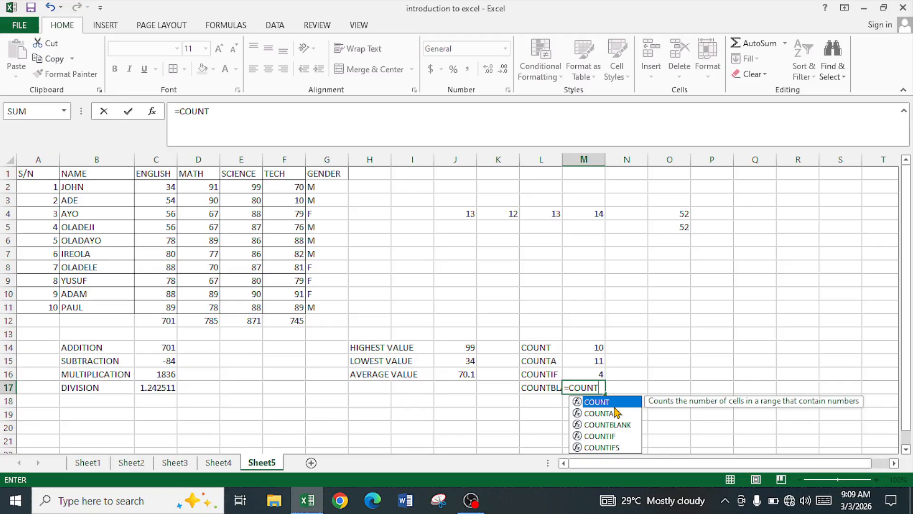
text(BLANK()
double_click(615, 404)
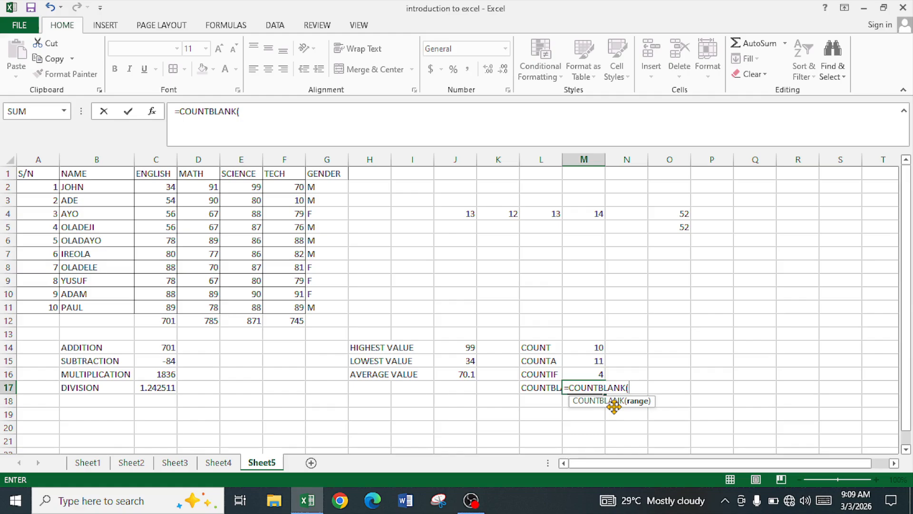
text(C)
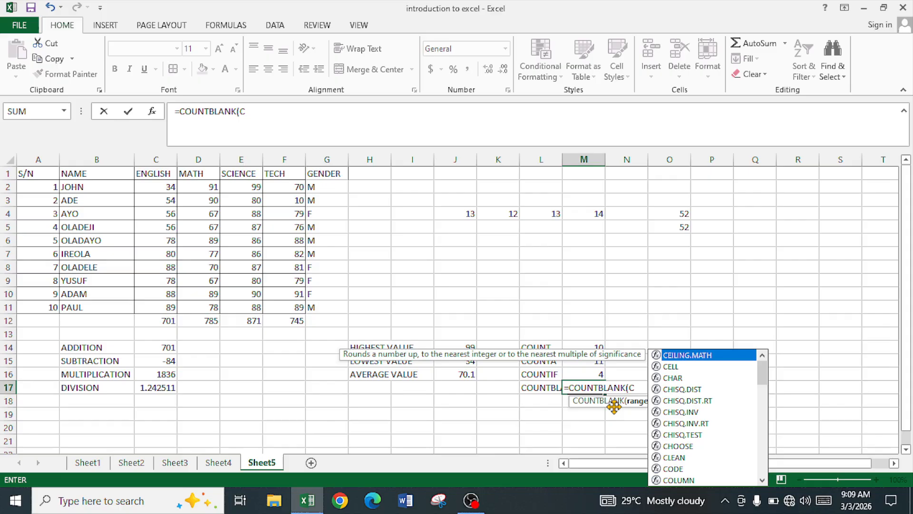
text(2:C)
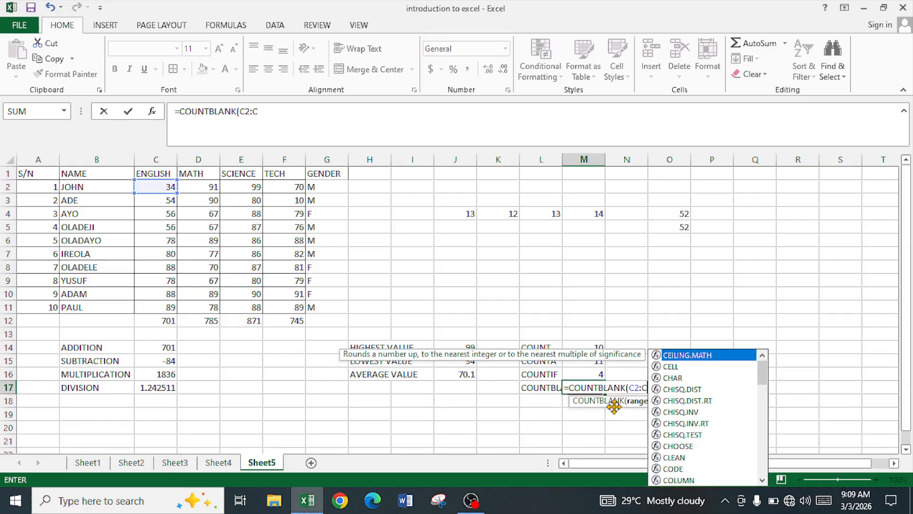
text(11))
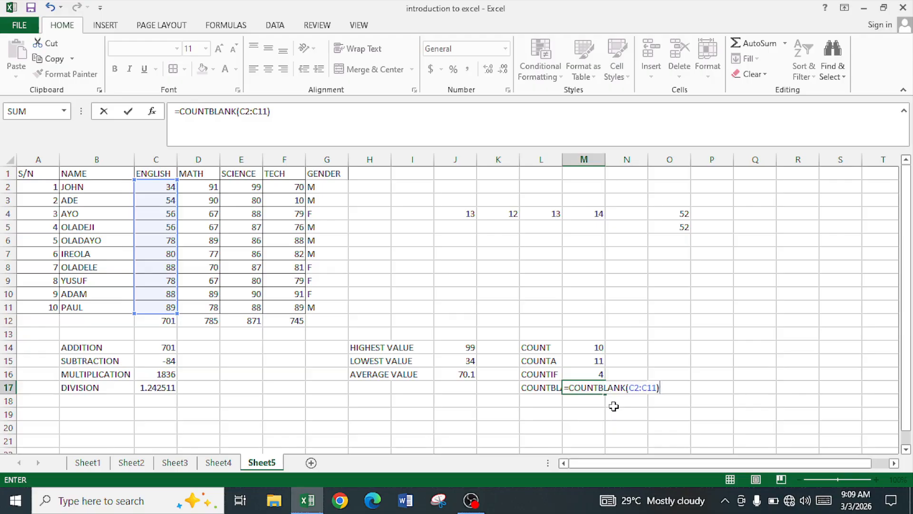
key(Return)
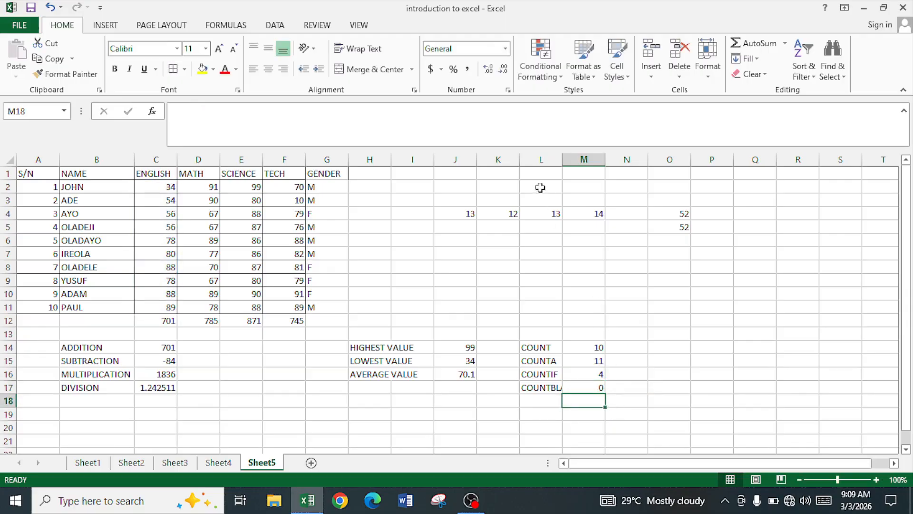
Step: Narrow column K and widen column L so that the COUNTBLANK label fits in its cell
drag(520, 159, 491, 159)
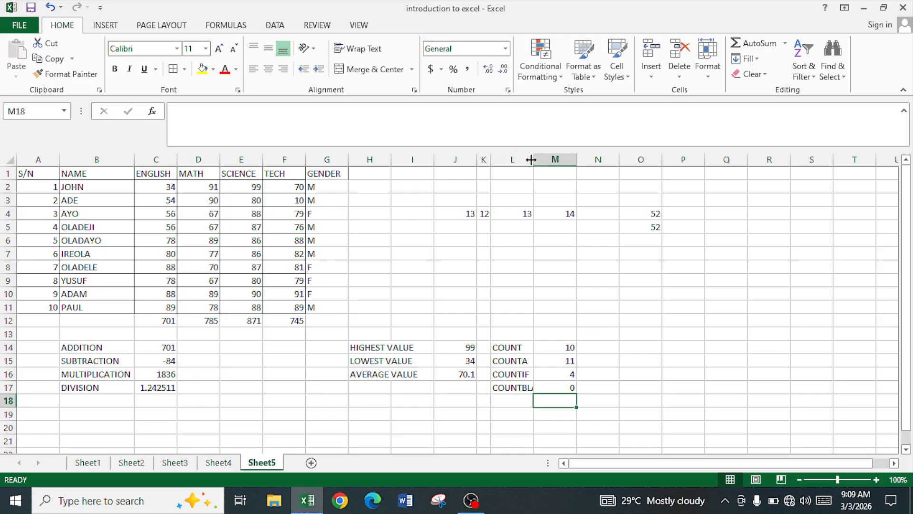
drag(533, 159, 553, 159)
Step: Delete the last student's English score in C11 to test the COUNTBLANK formula
click(163, 305)
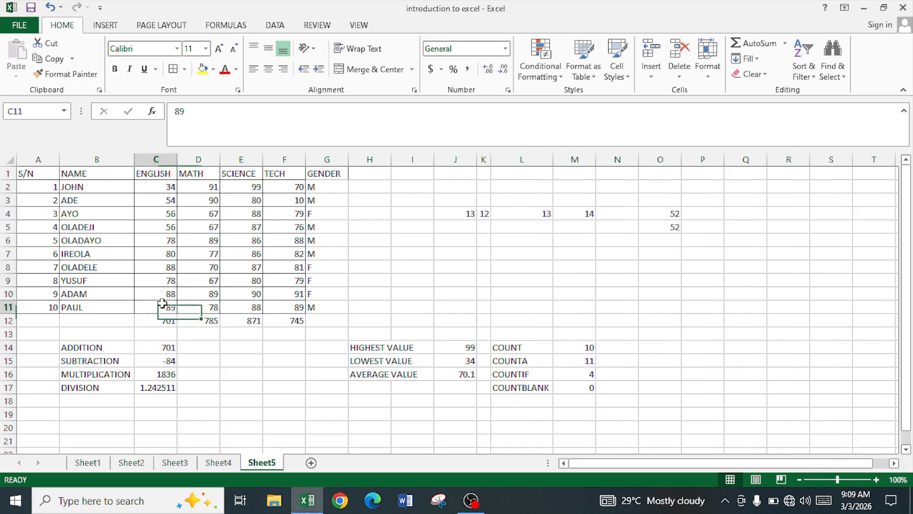
key(BackSpace)
key(Left)
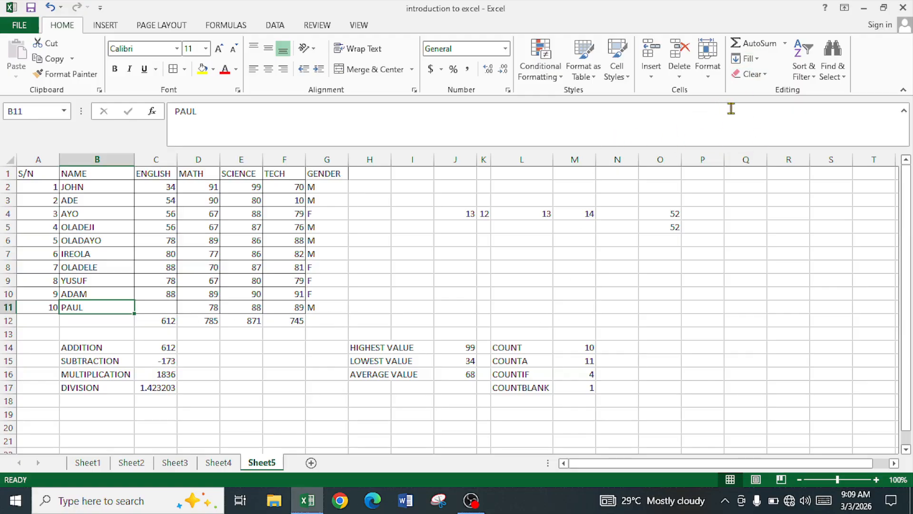
Step: Format the score table A1:F11 in bold with the Antique Olive Compact font
drag(37, 178, 298, 307)
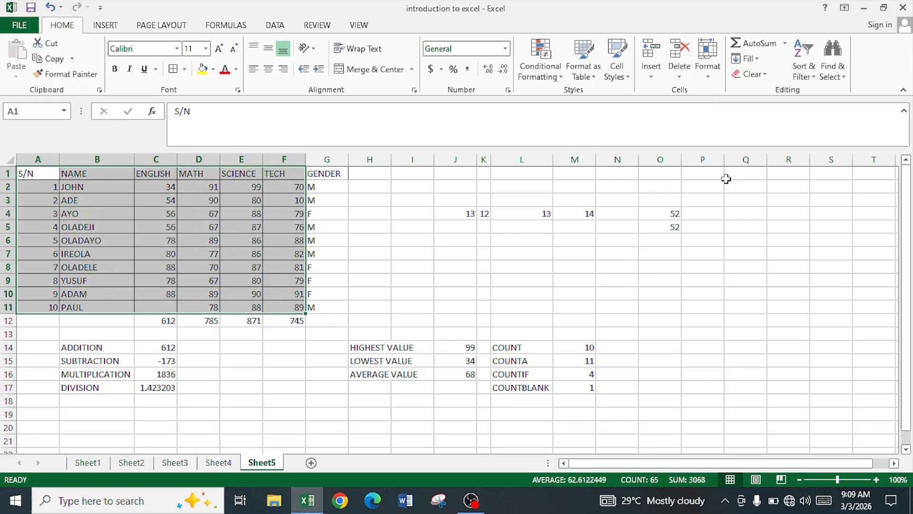
click(766, 76)
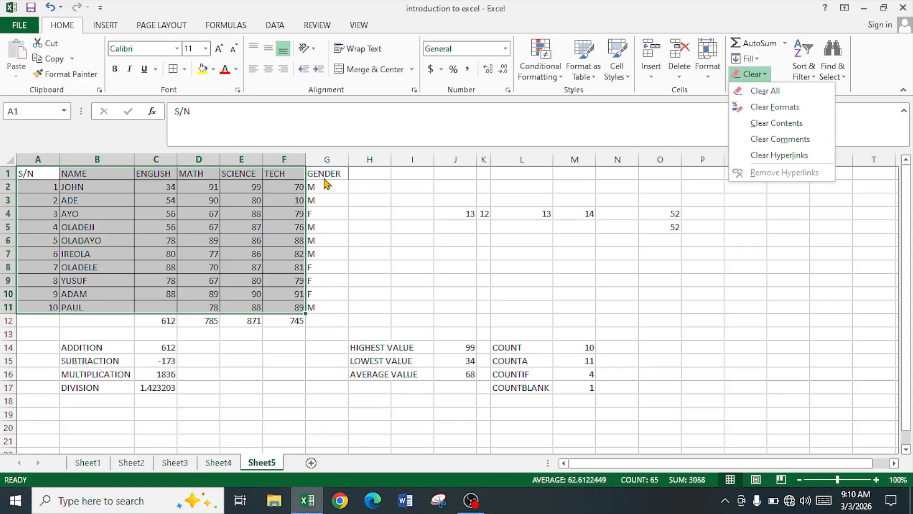
click(115, 72)
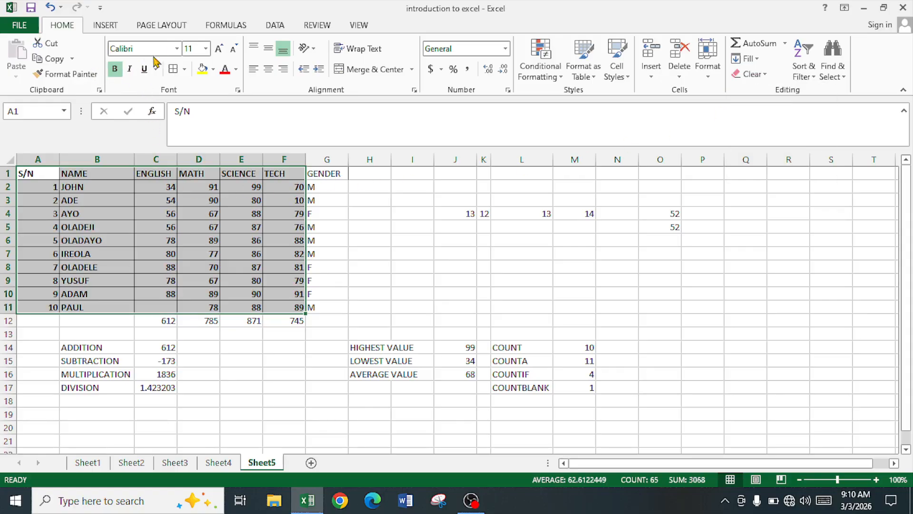
click(177, 49)
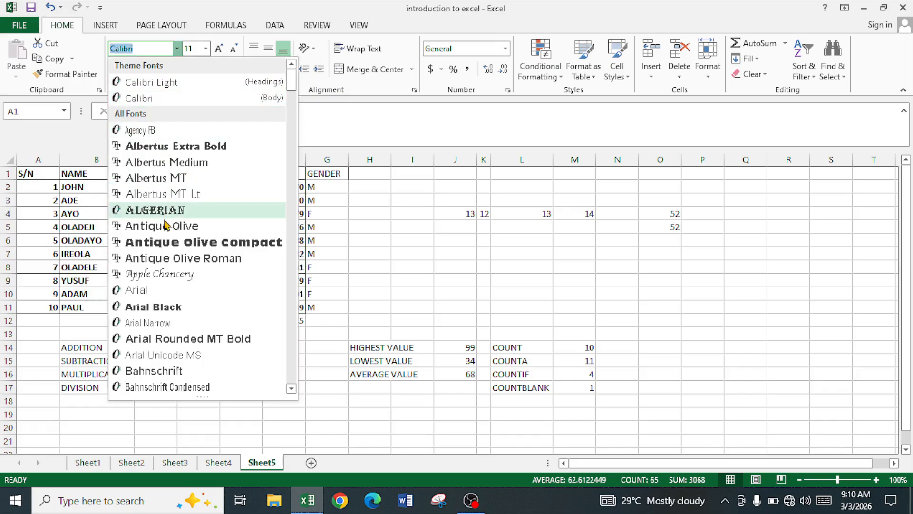
click(142, 242)
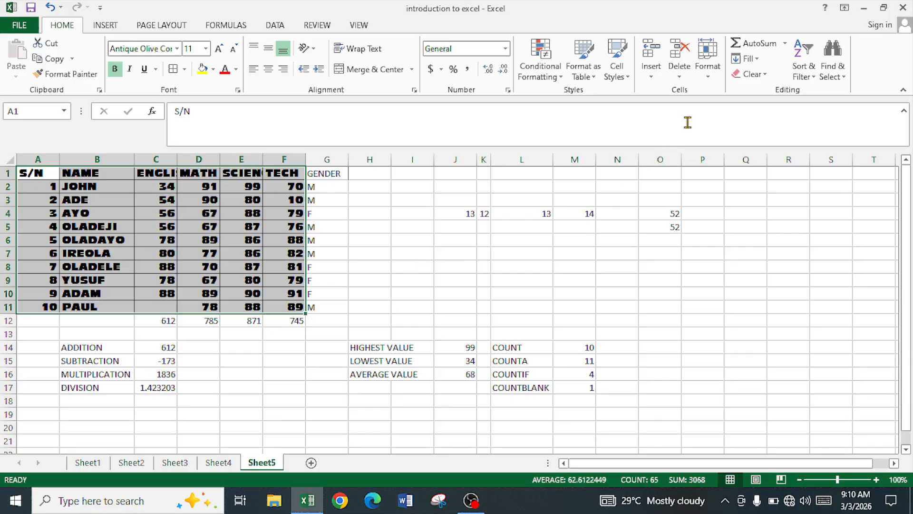
Step: Clear only the formats from the score table A1:F11, keeping its contents, and deselect the range
click(751, 74)
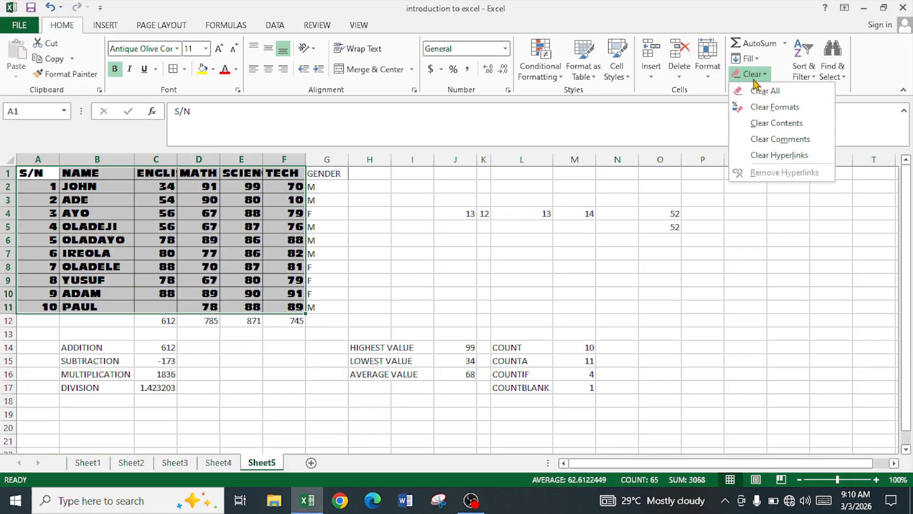
click(771, 110)
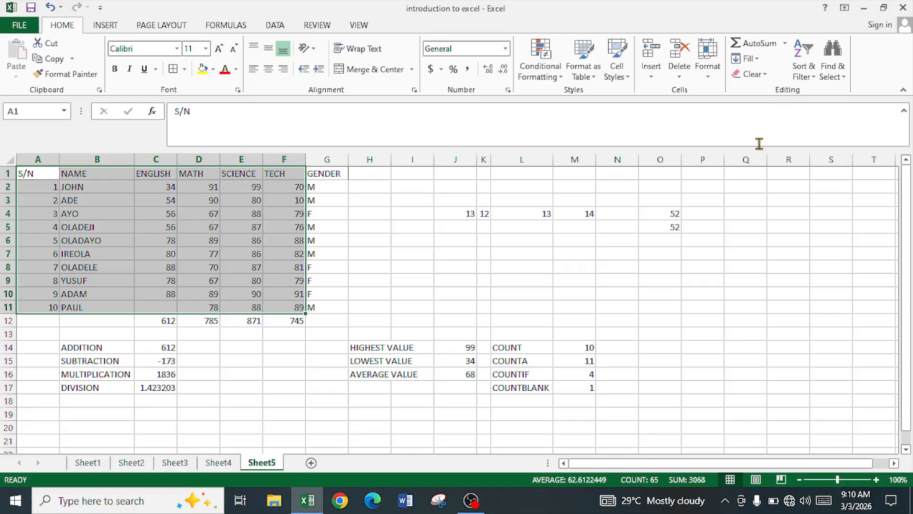
click(94, 185)
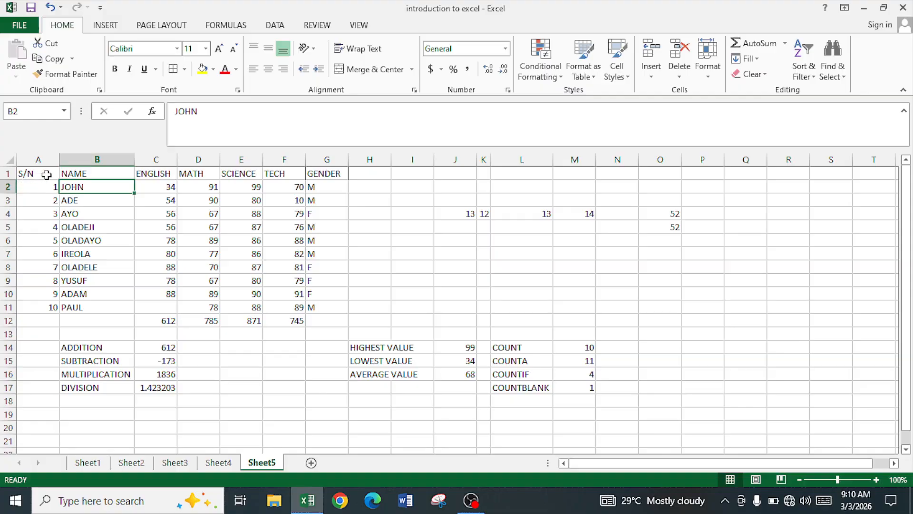
Step: Turn on filtering for the score table A1:G11 and sort it by S/N from smallest to largest
drag(47, 174, 321, 303)
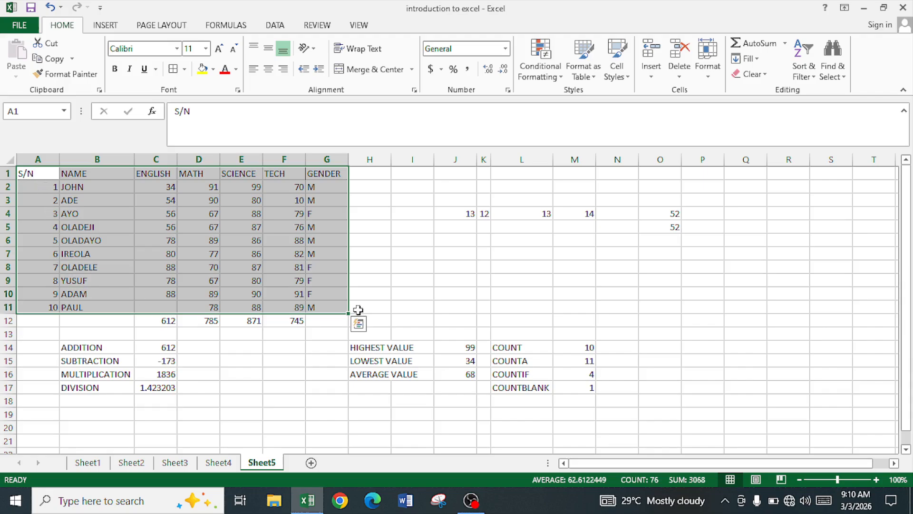
click(812, 77)
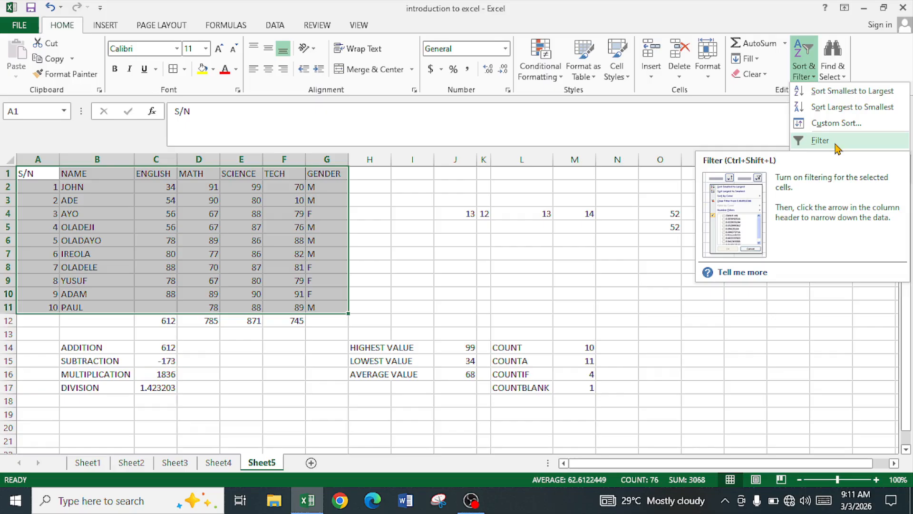
click(820, 140)
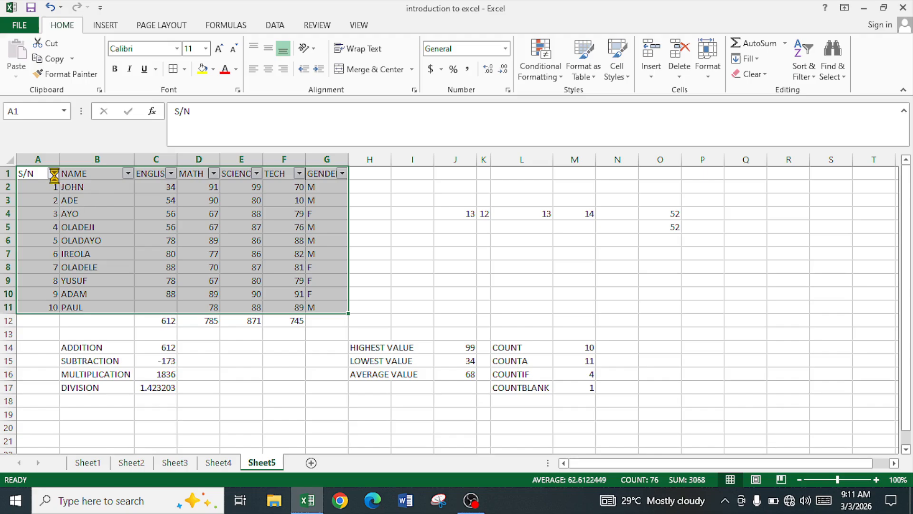
click(53, 173)
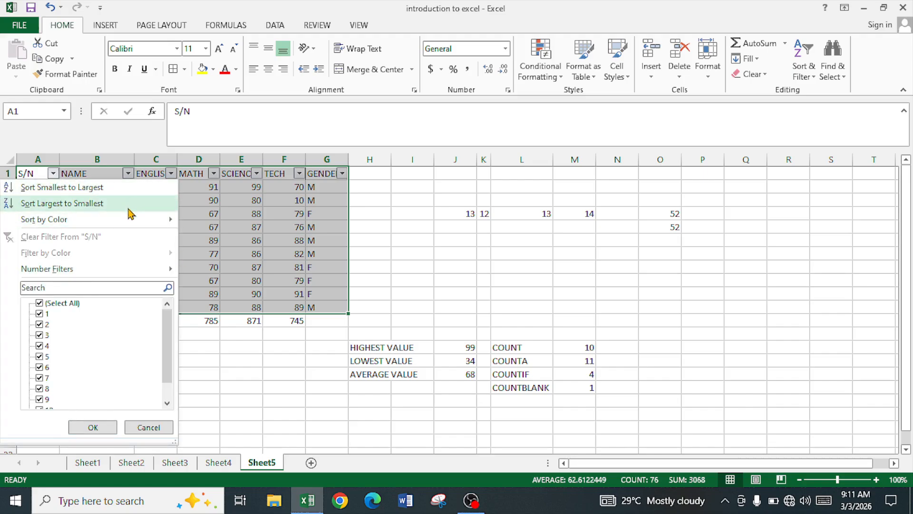
click(68, 189)
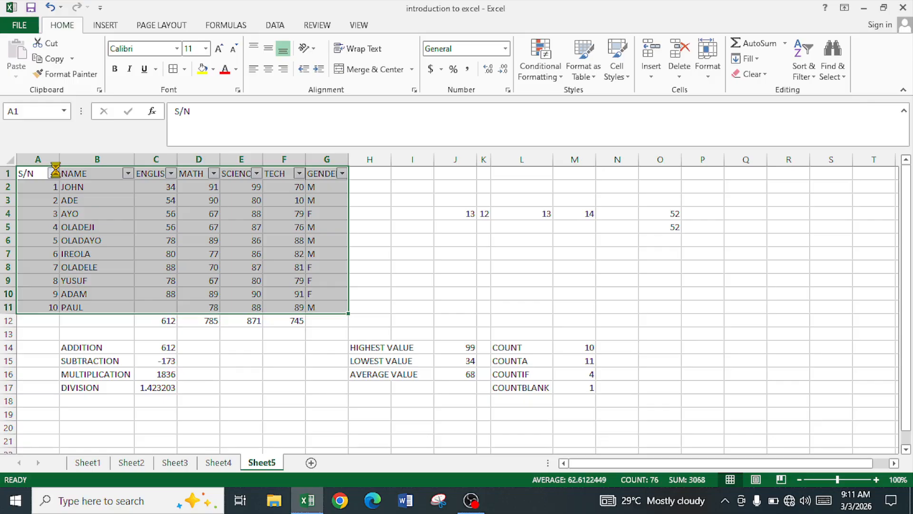
Step: Sort the table by S/N from largest to smallest, and restore the smallest-to-largest order
click(53, 174)
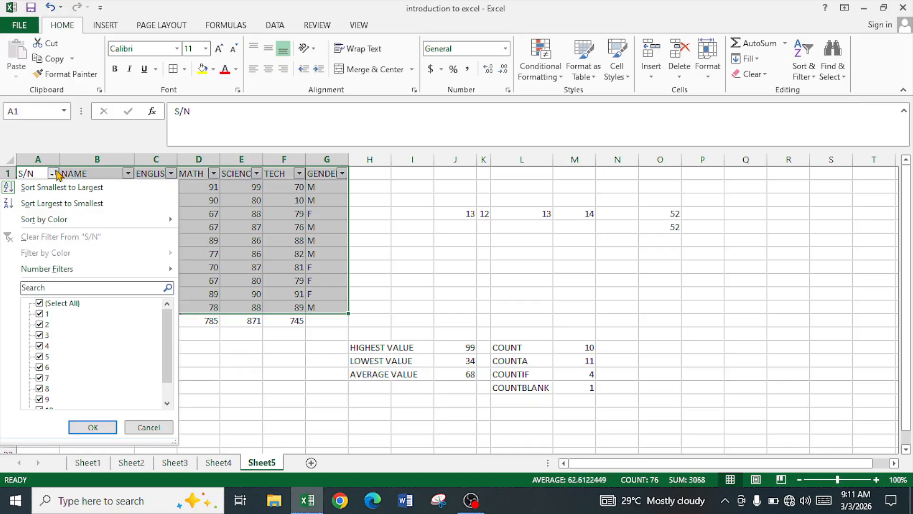
click(73, 204)
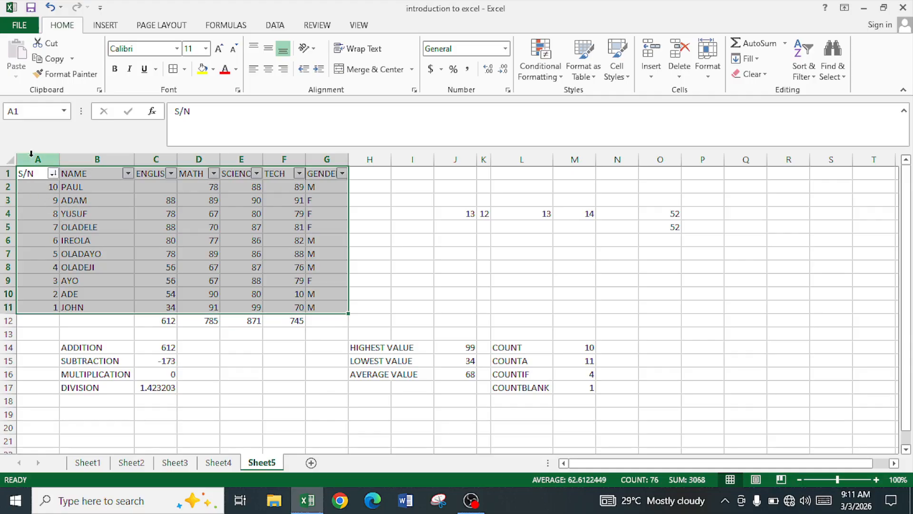
click(52, 174)
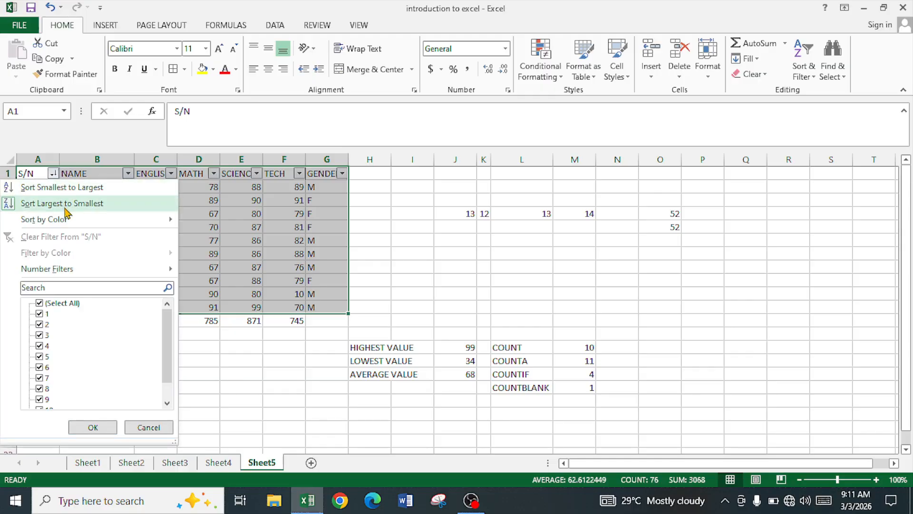
click(65, 189)
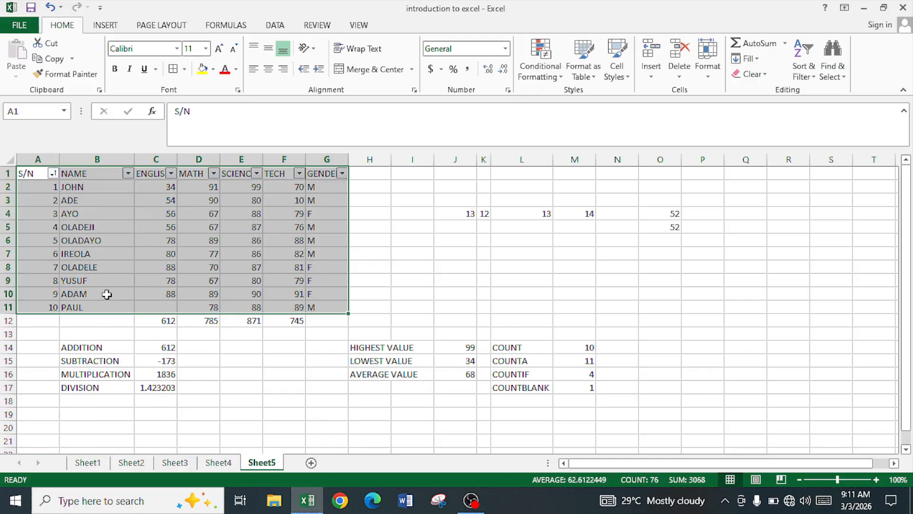
Step: Sort the table by the ENGLISH column from largest to smallest, and apply the same sort once more
click(170, 174)
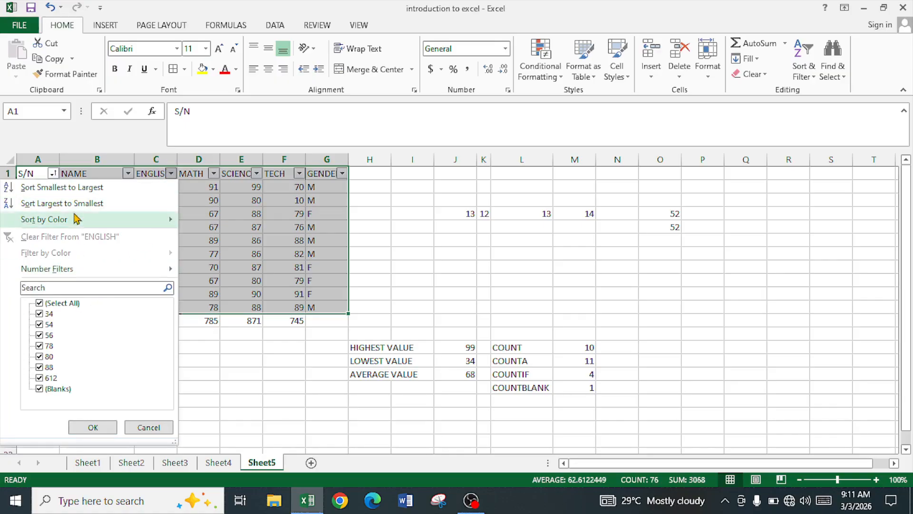
click(71, 203)
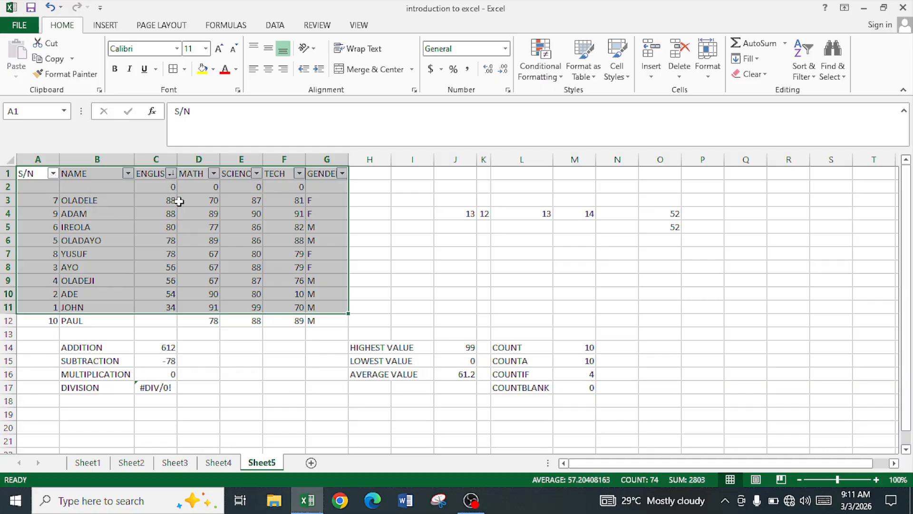
click(171, 174)
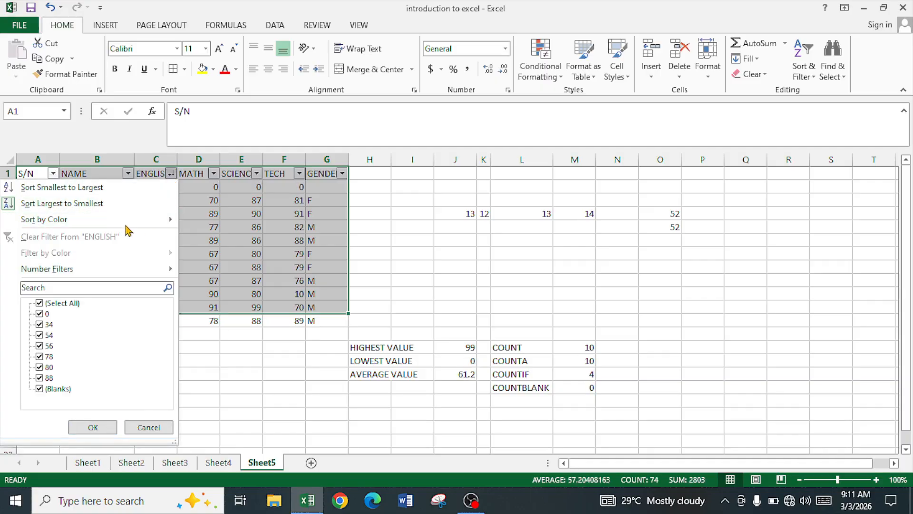
click(122, 205)
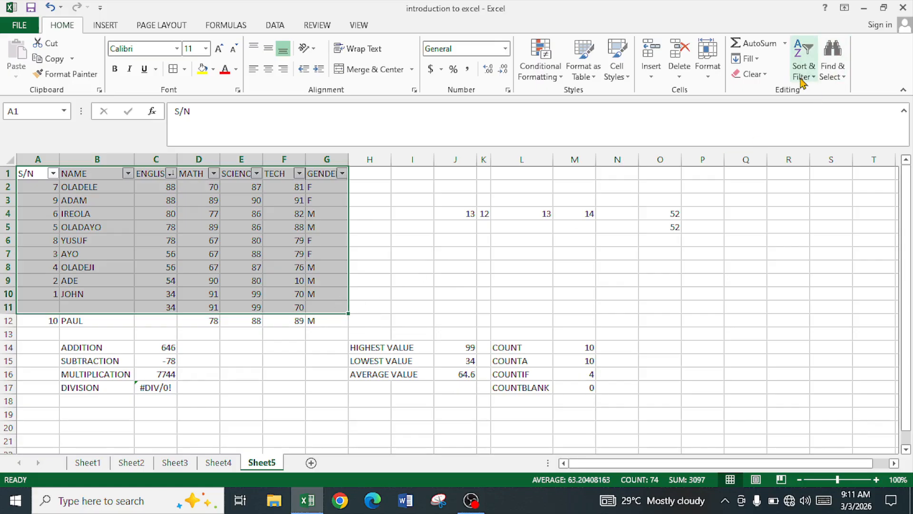
Step: Filter the GENDER column so that only the M records are shown
click(342, 174)
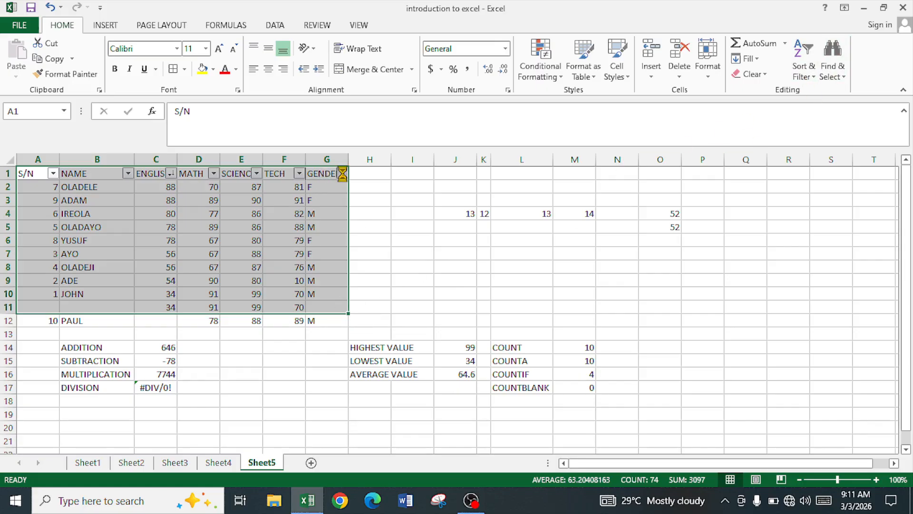
mouse_move(222, 272)
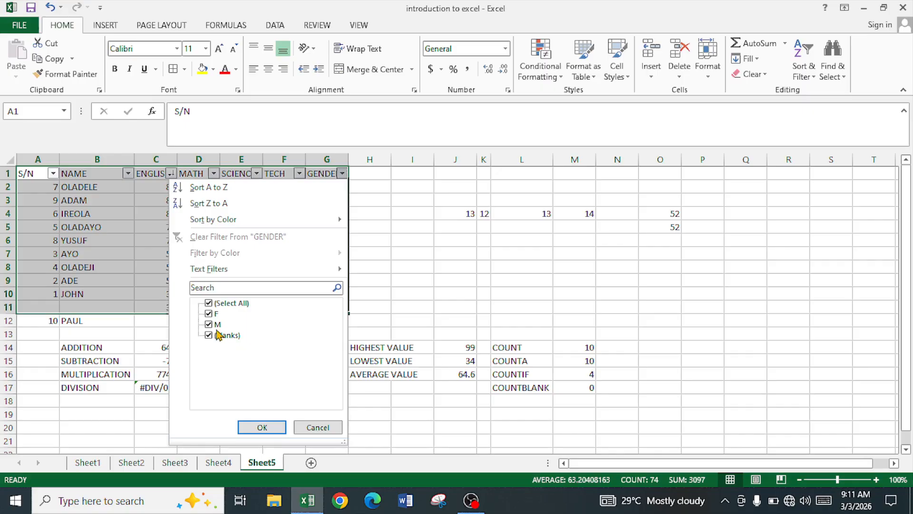
click(209, 304)
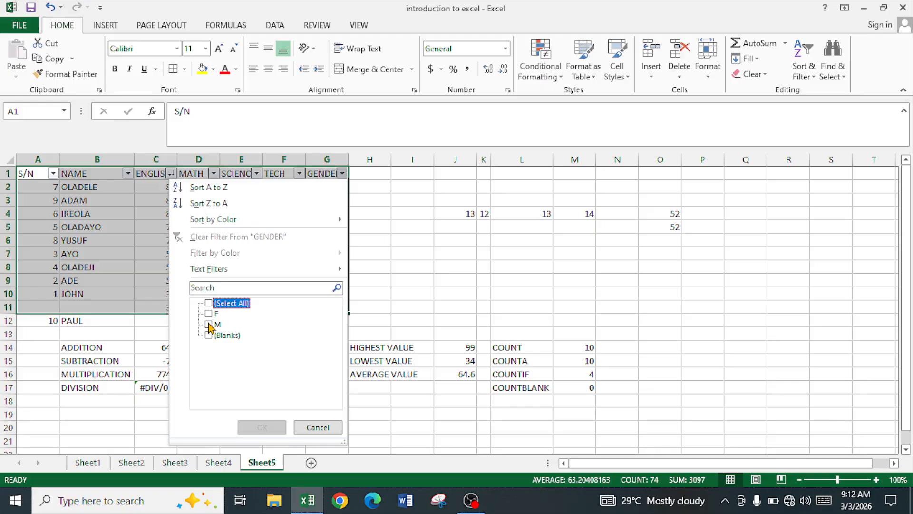
click(209, 325)
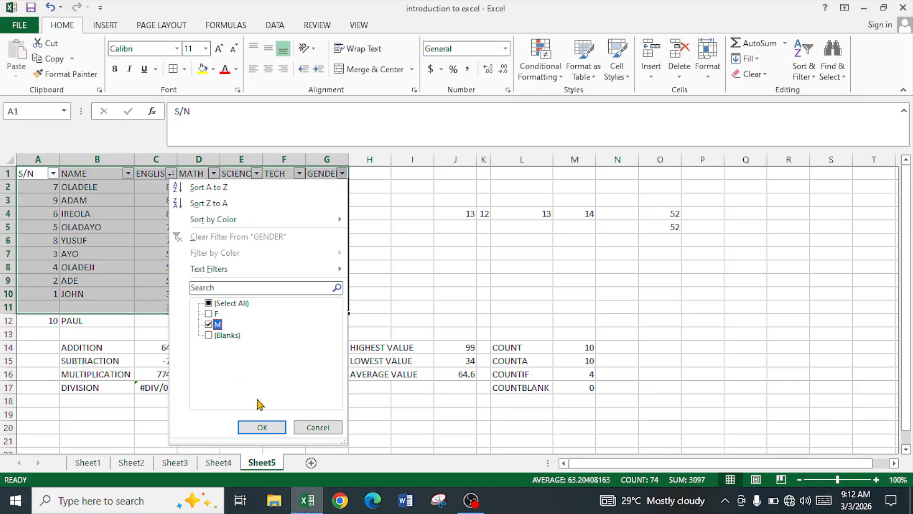
click(272, 430)
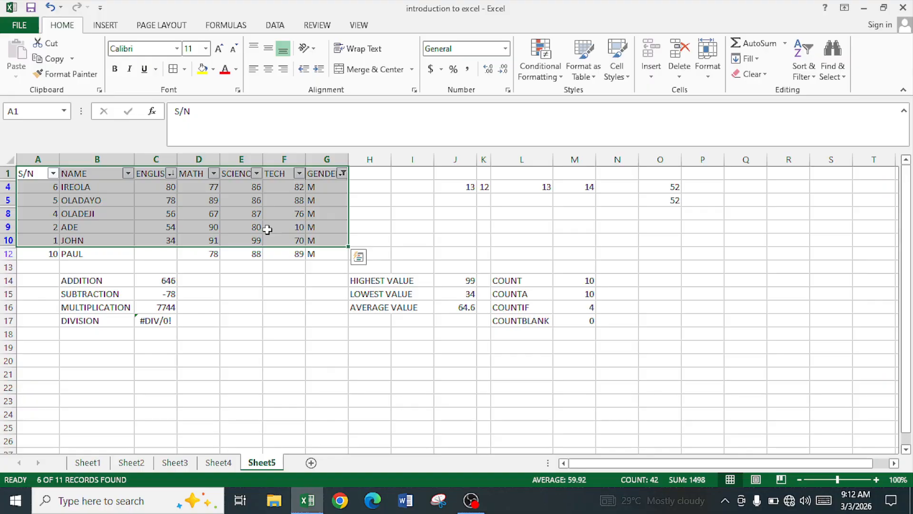
Step: Change the GENDER filter to show only the F records
click(342, 174)
click(209, 314)
click(209, 324)
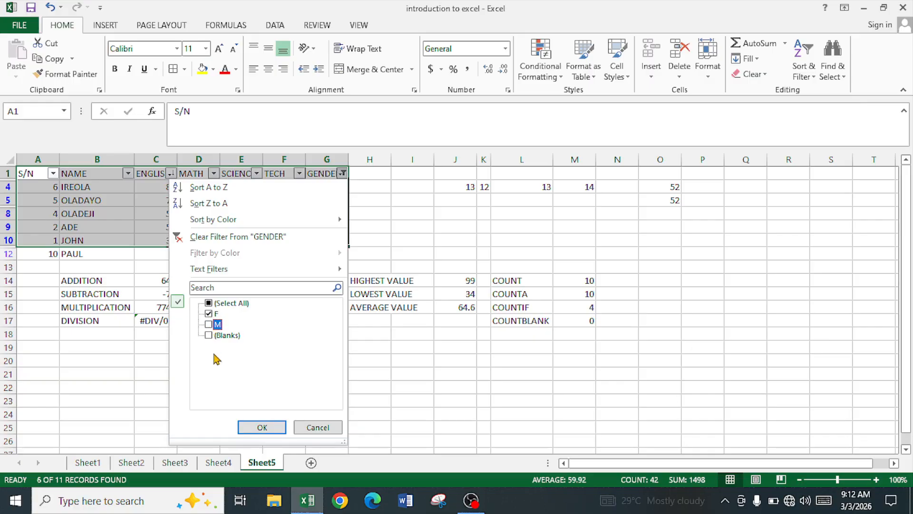
click(264, 427)
Step: Change the GENDER filter to show only the records with a blank gender
click(342, 173)
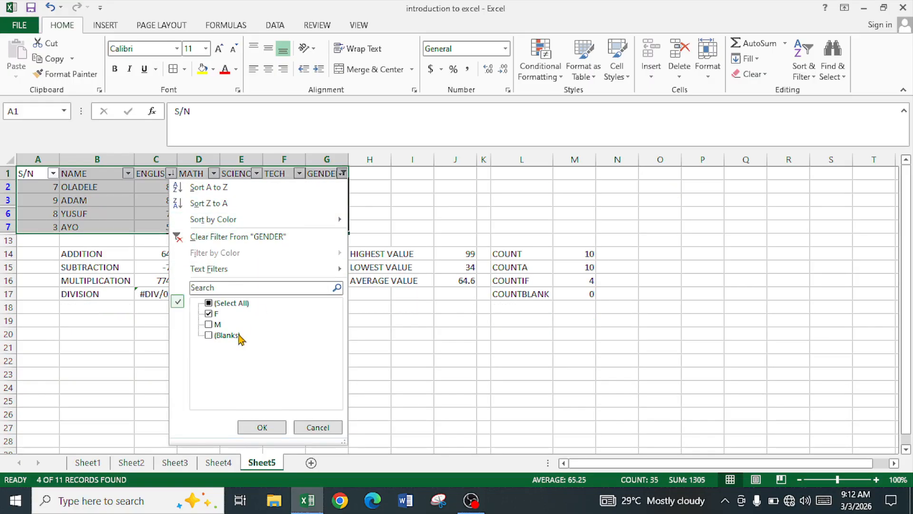
click(209, 314)
click(209, 335)
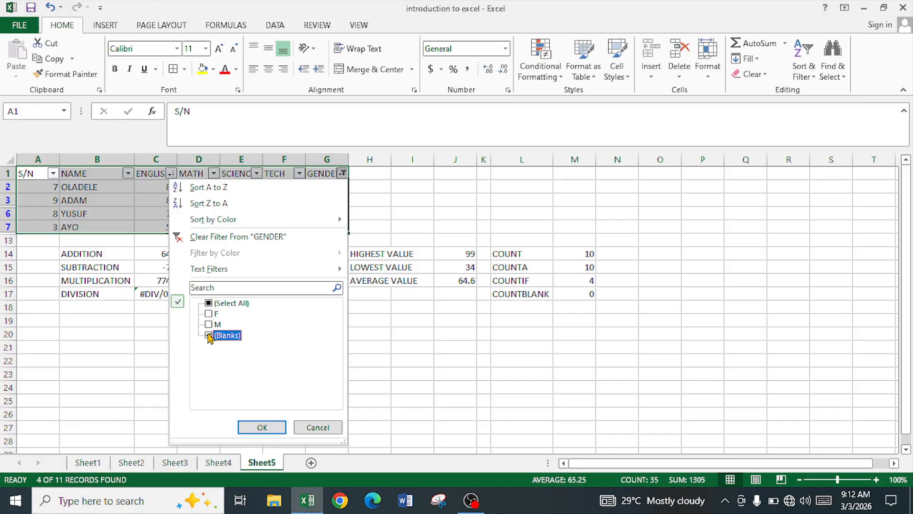
click(270, 429)
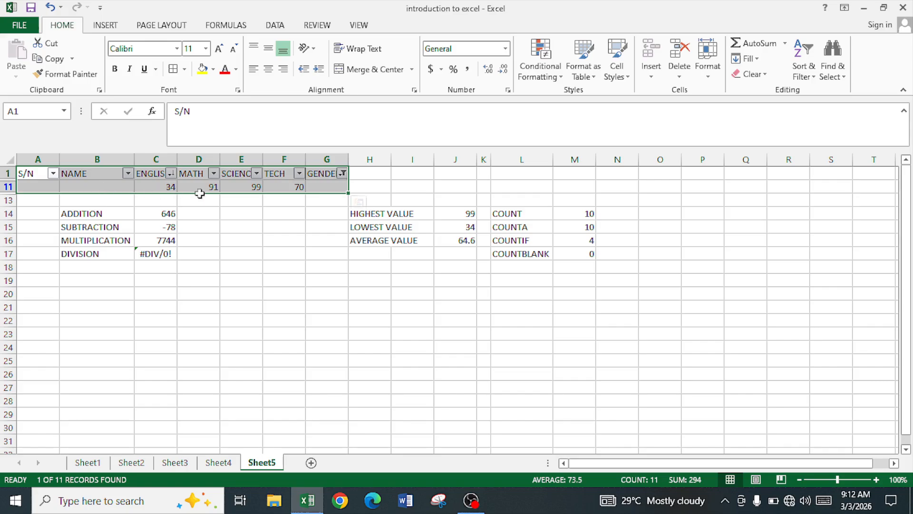
Step: Reset the GENDER filter to include all values so every record is shown
click(342, 174)
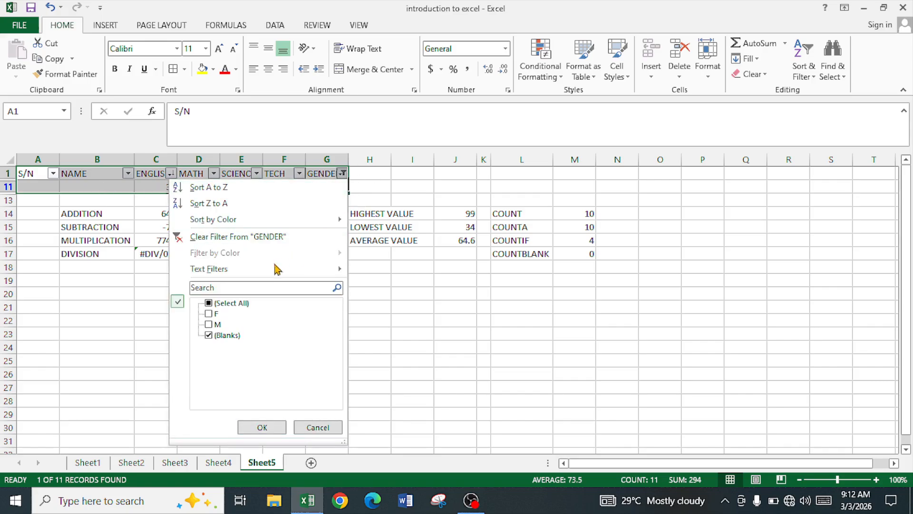
click(215, 304)
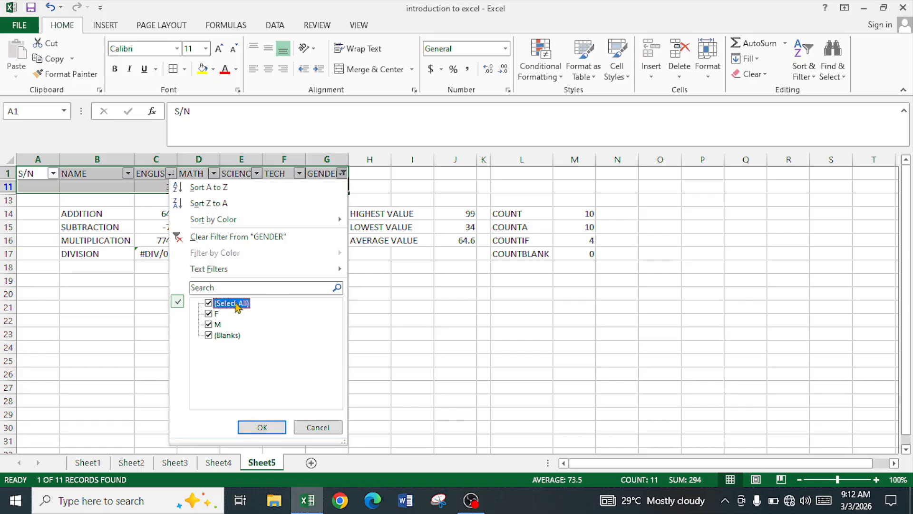
click(270, 427)
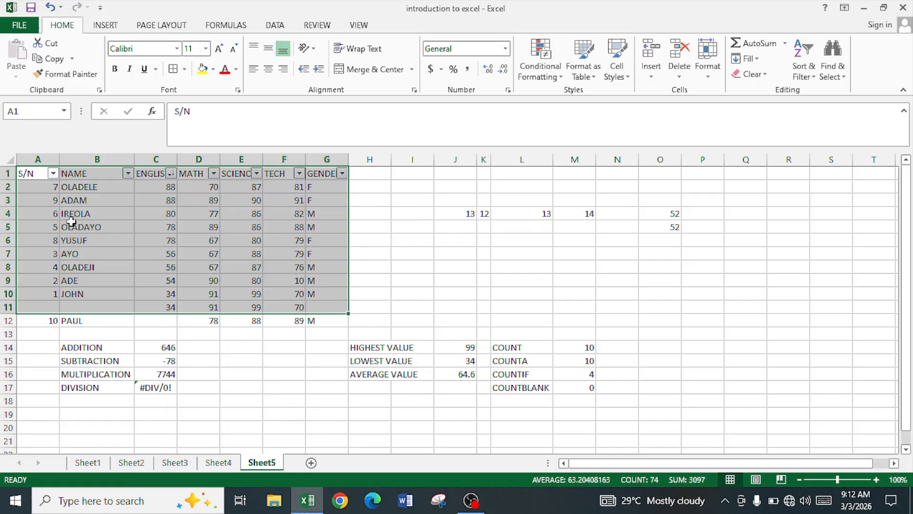
Step: Sort the score table by S/N from smallest to largest and deselect the range
click(53, 174)
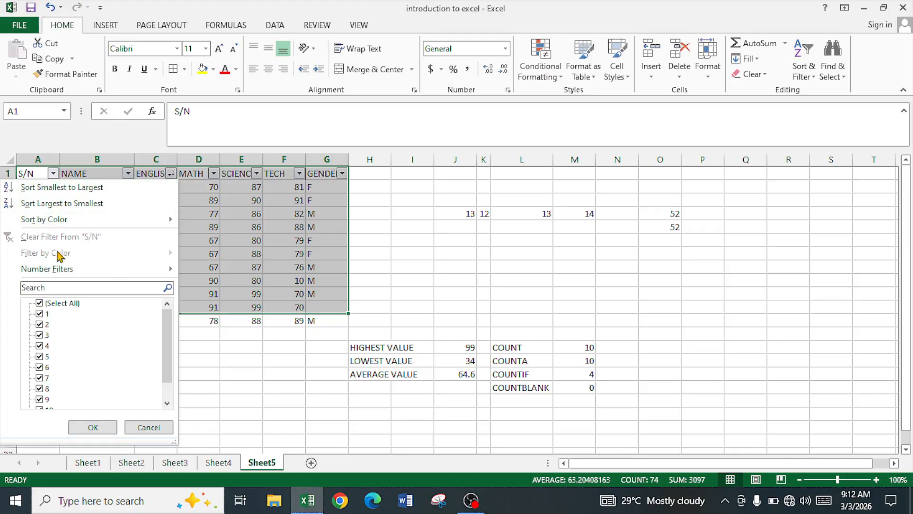
click(62, 187)
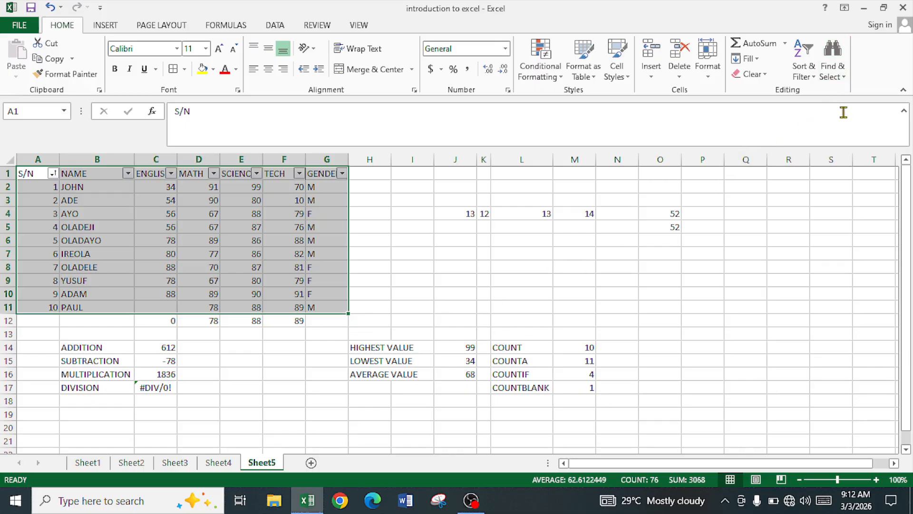
click(228, 240)
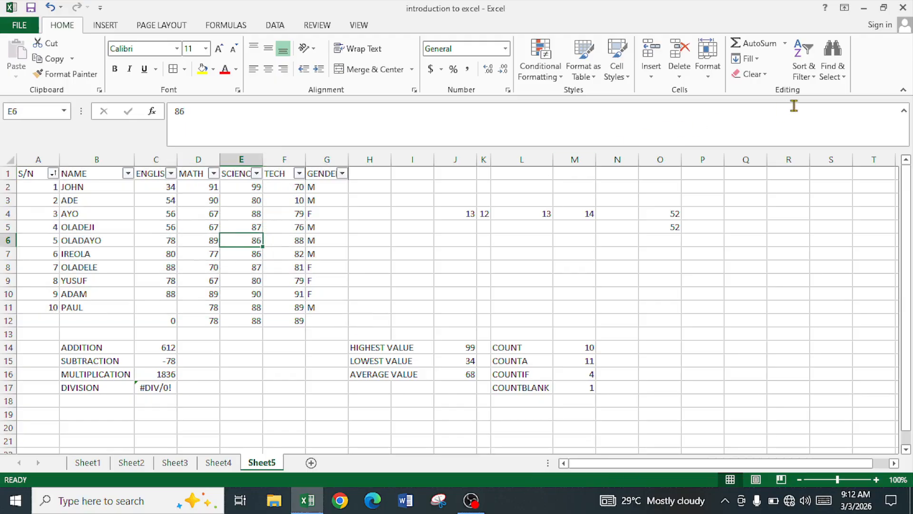
Step: Use Find to locate the student name belonging to S/N 3 in the NAME column
click(832, 69)
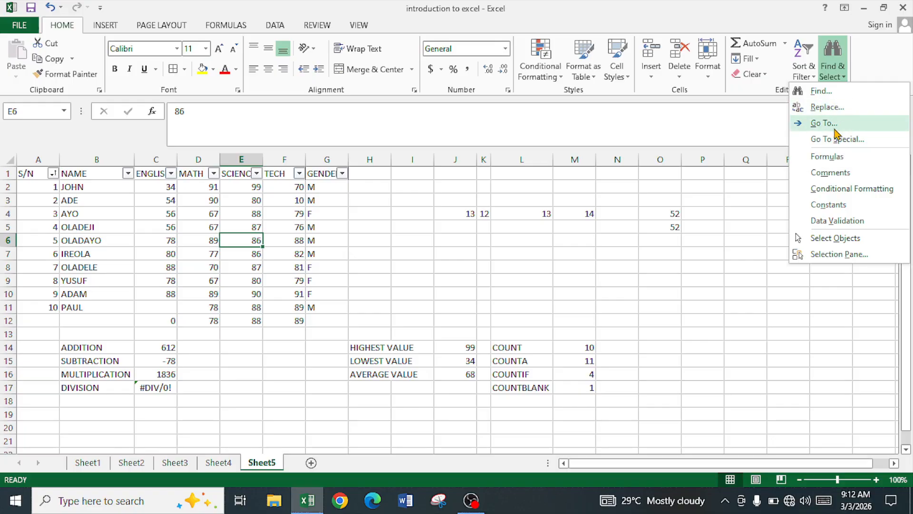
click(821, 91)
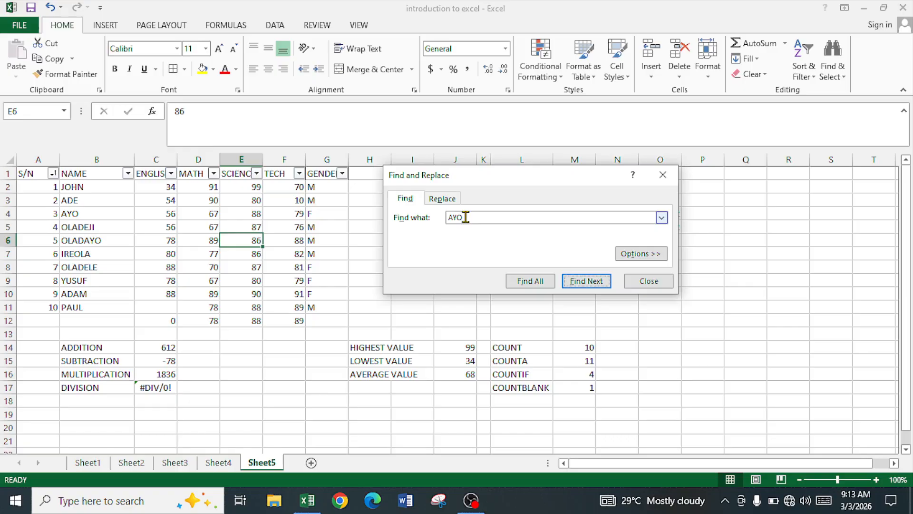
key(Return)
Step: Replace all occurrences of the searched student name with a different name, and close Find and Replace
click(447, 200)
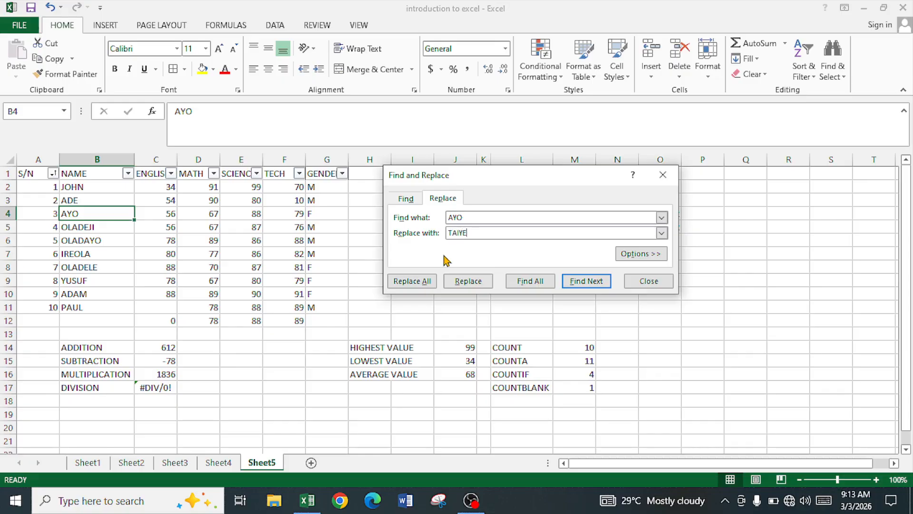
click(416, 285)
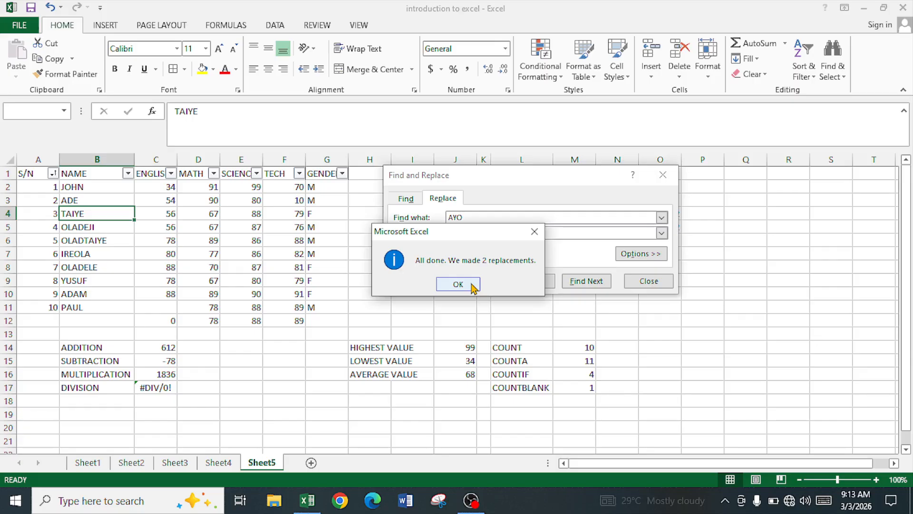
click(473, 285)
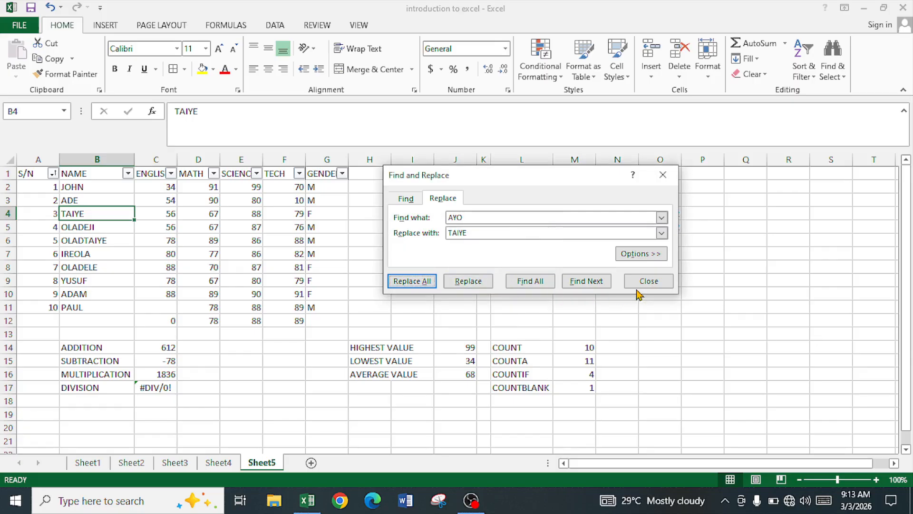
click(642, 284)
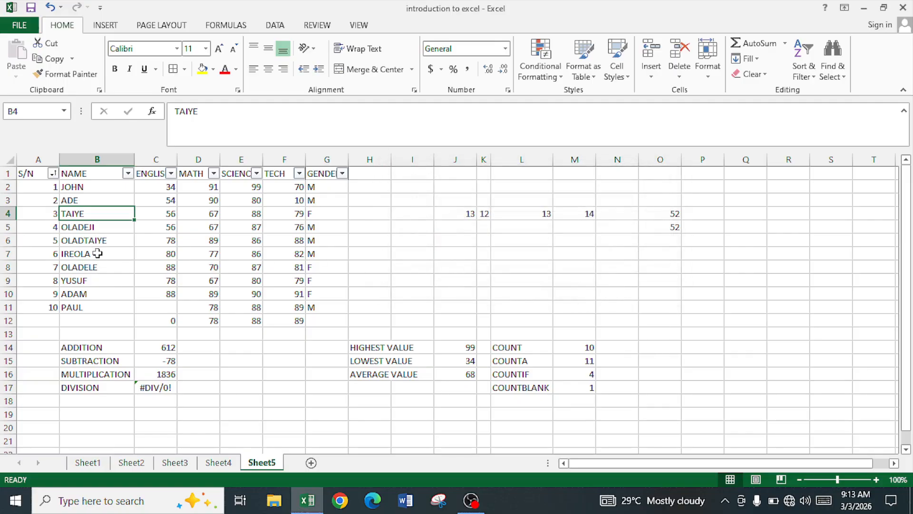
Step: Restore the original student name in B6 by replacing its altered ending
click(72, 242)
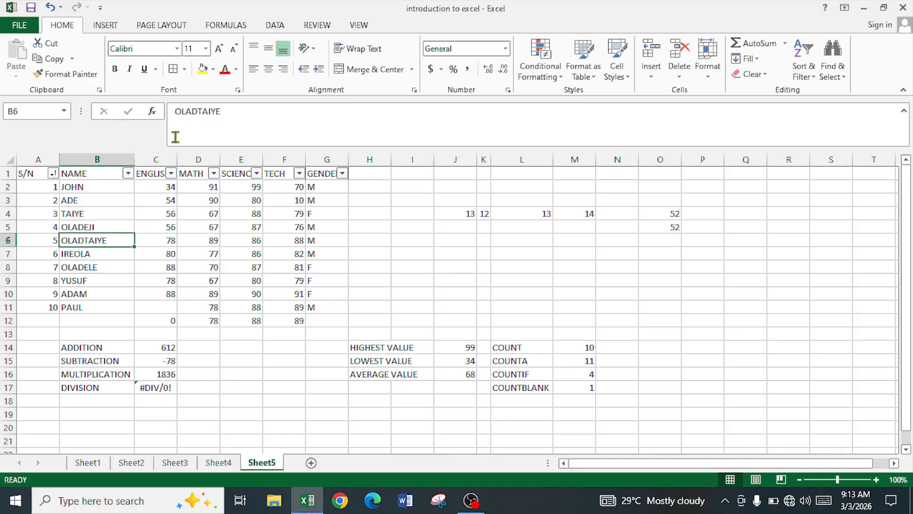
drag(198, 111, 230, 112)
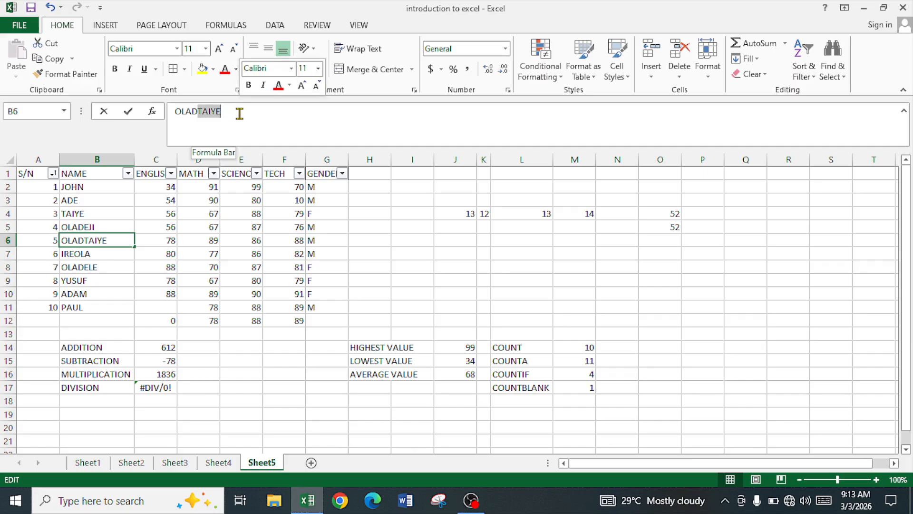
text(AYO)
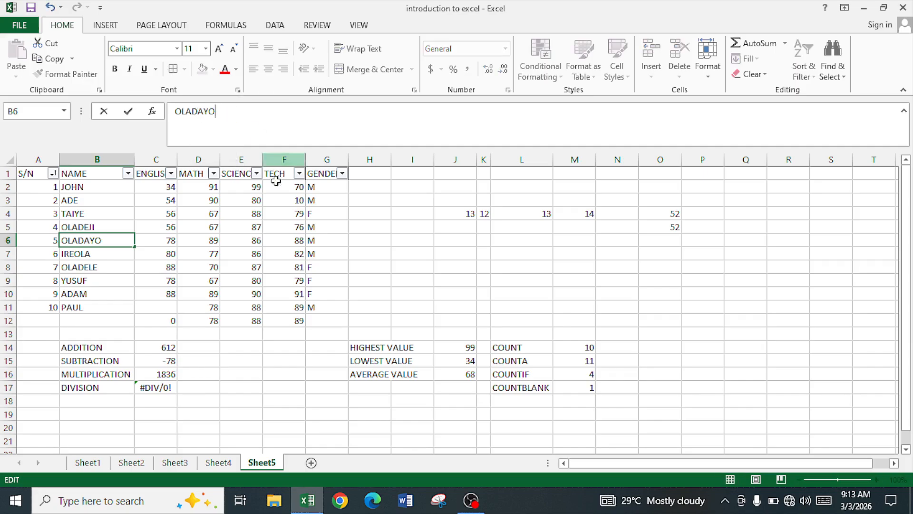
click(120, 295)
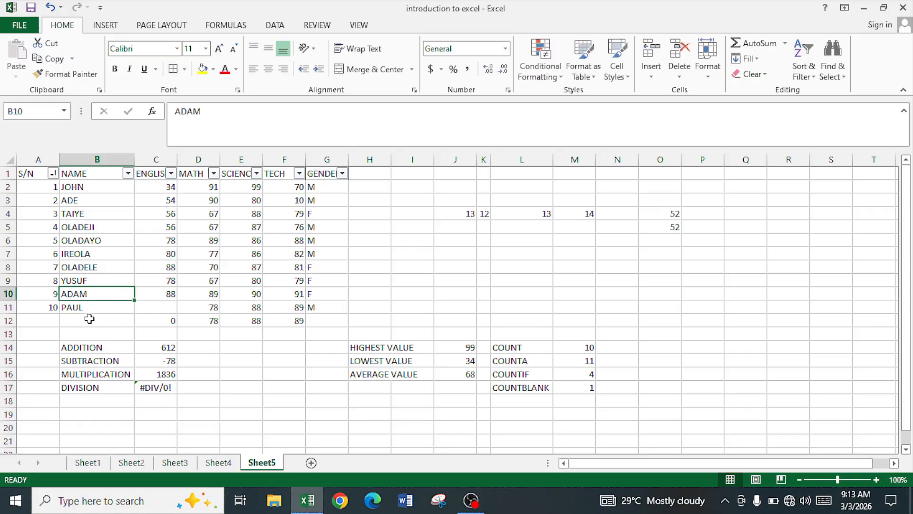
Step: Enter 90 as the missing ENGLISH score in cell C11
click(174, 312)
text(1)
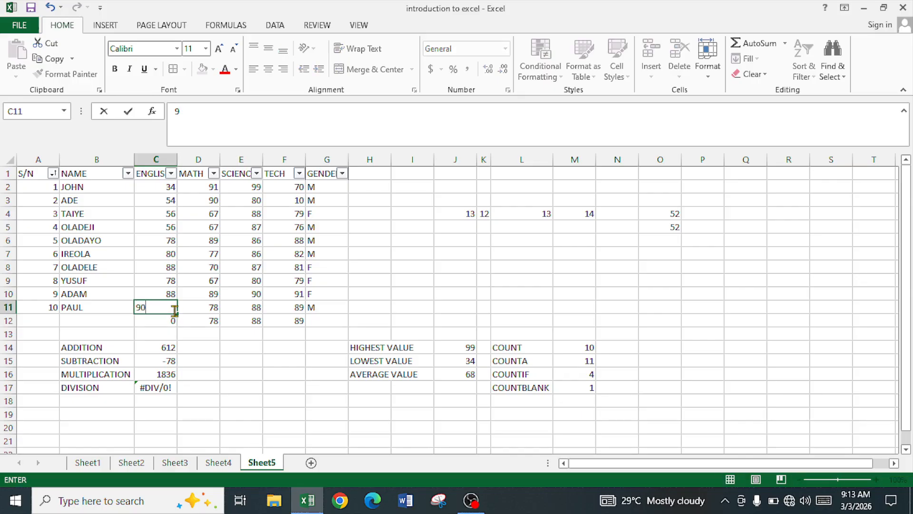
key(ctrl+Return)
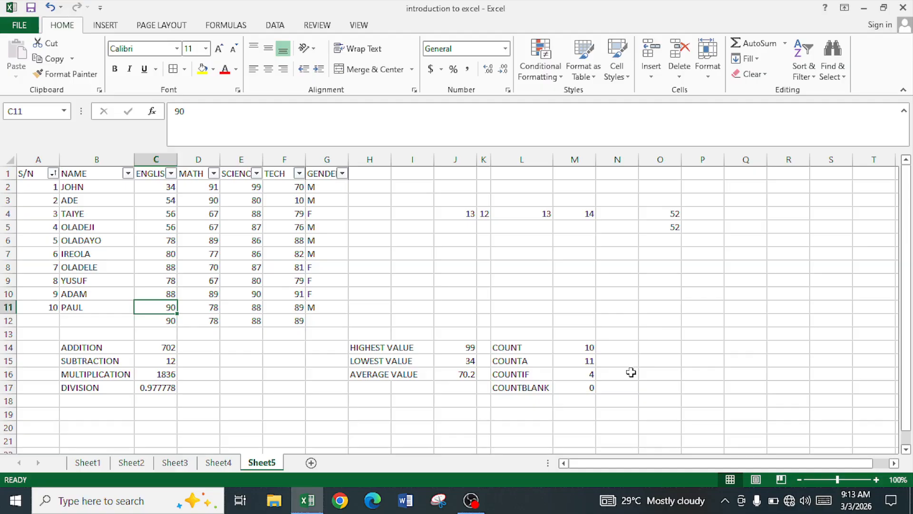
Step: Open the Format Cells settings for the ENGLISH score in C11
key(ctrl+1)
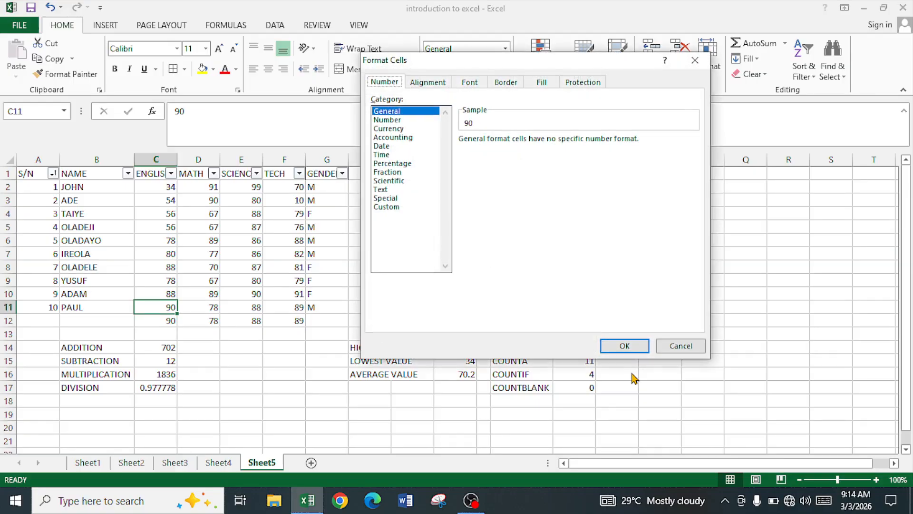